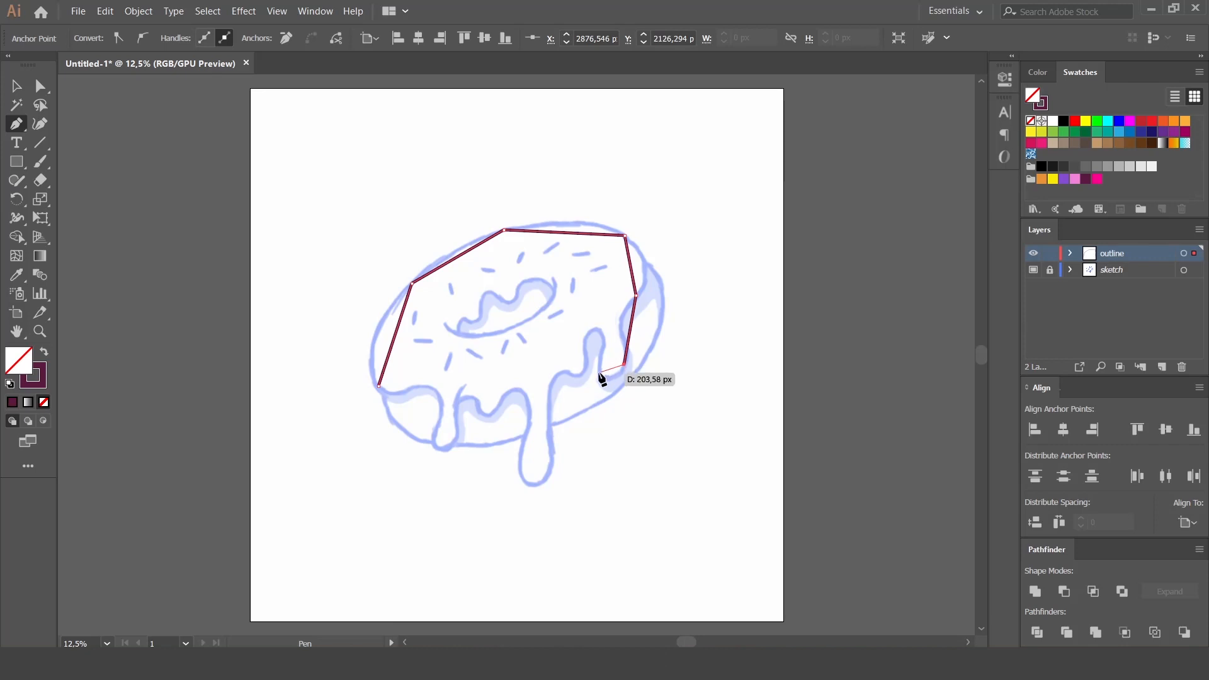
Trace the narrow notch and adjoining lower-right icing edge of the donut sketch with straight Pen segments.
click(601, 340)
click(588, 332)
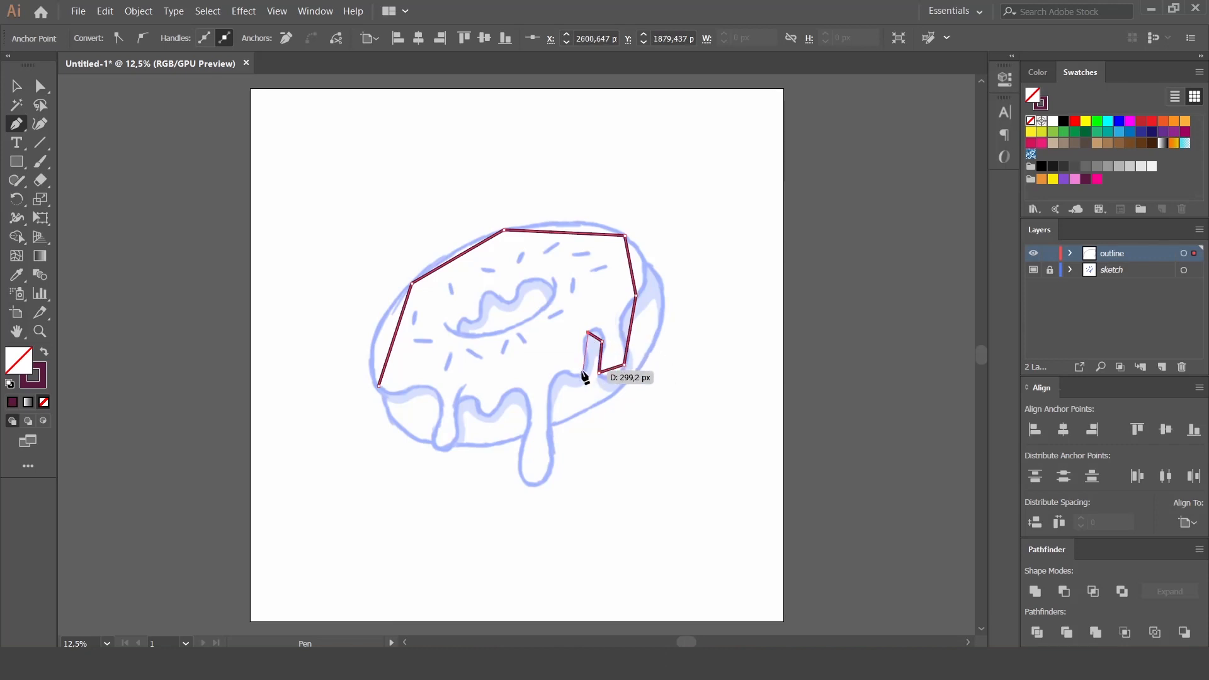
click(588, 356)
click(577, 375)
click(552, 378)
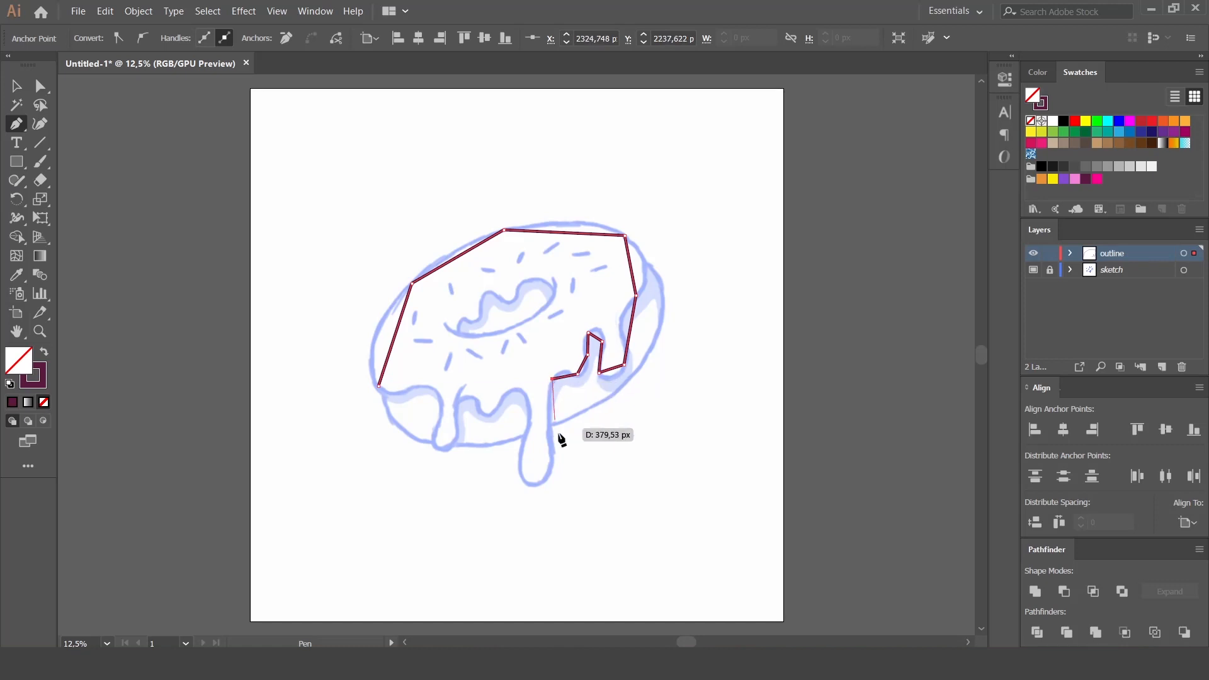
Continue the straight Pen path around the long drip and along the wavy edge to the left drip, ending the path there.
click(548, 469)
click(520, 462)
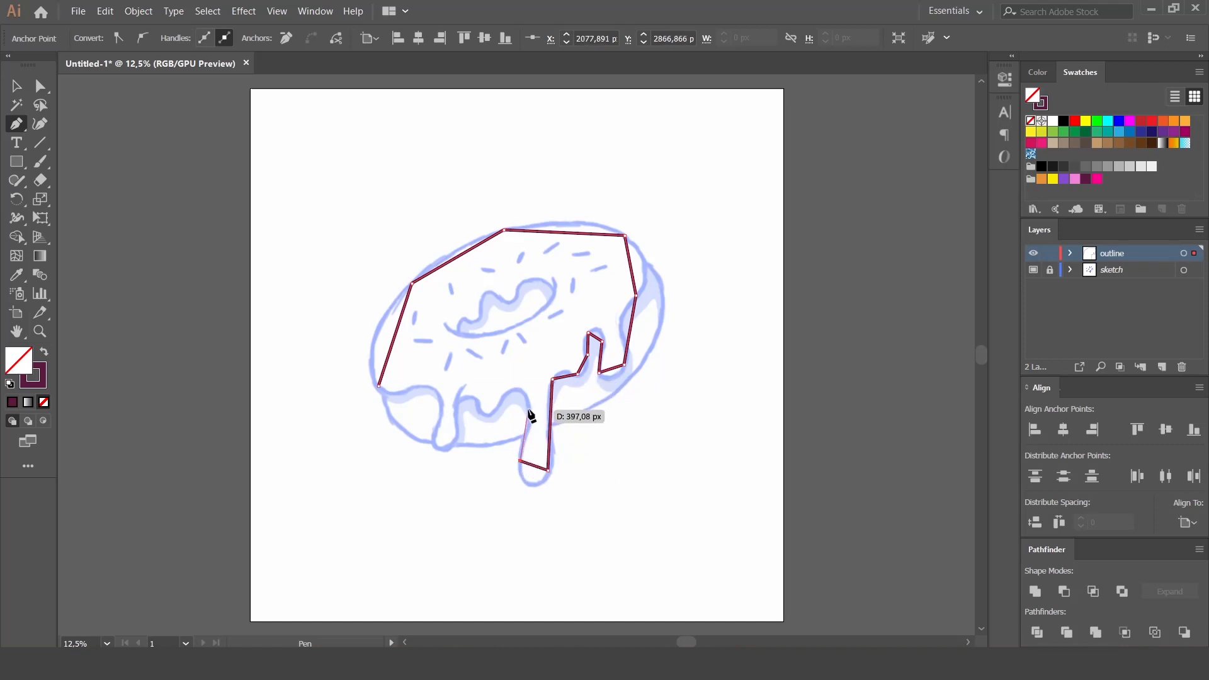
click(526, 396)
click(500, 401)
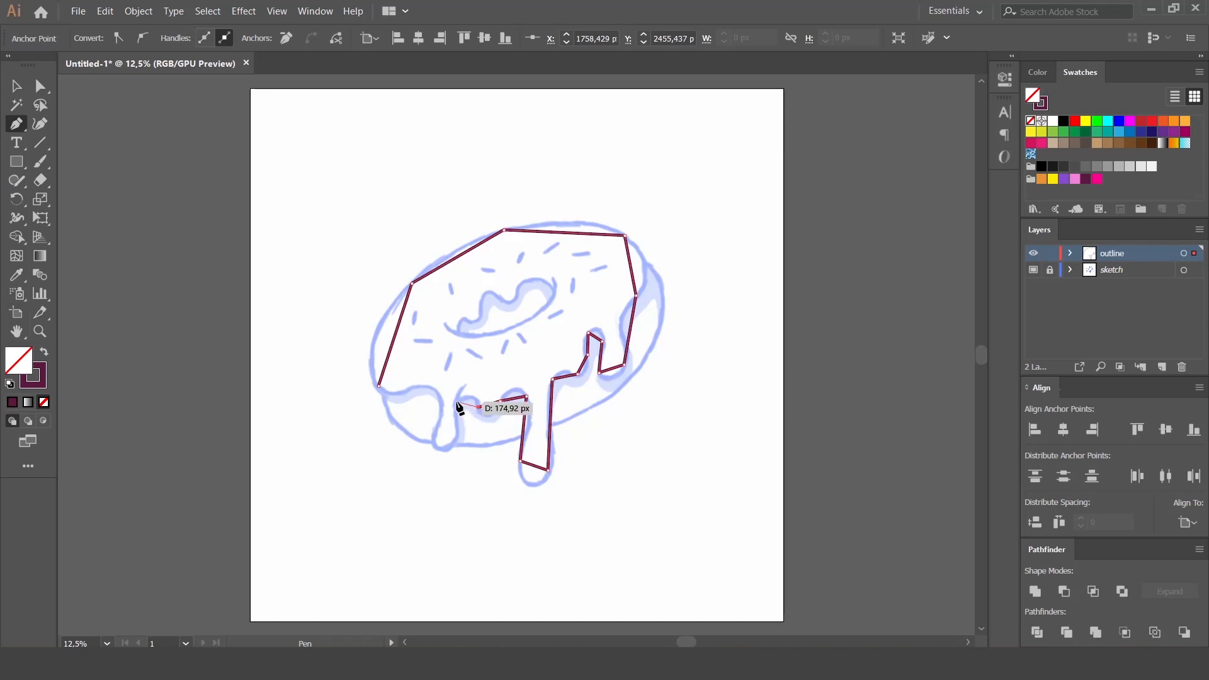
click(455, 401)
key(Return)
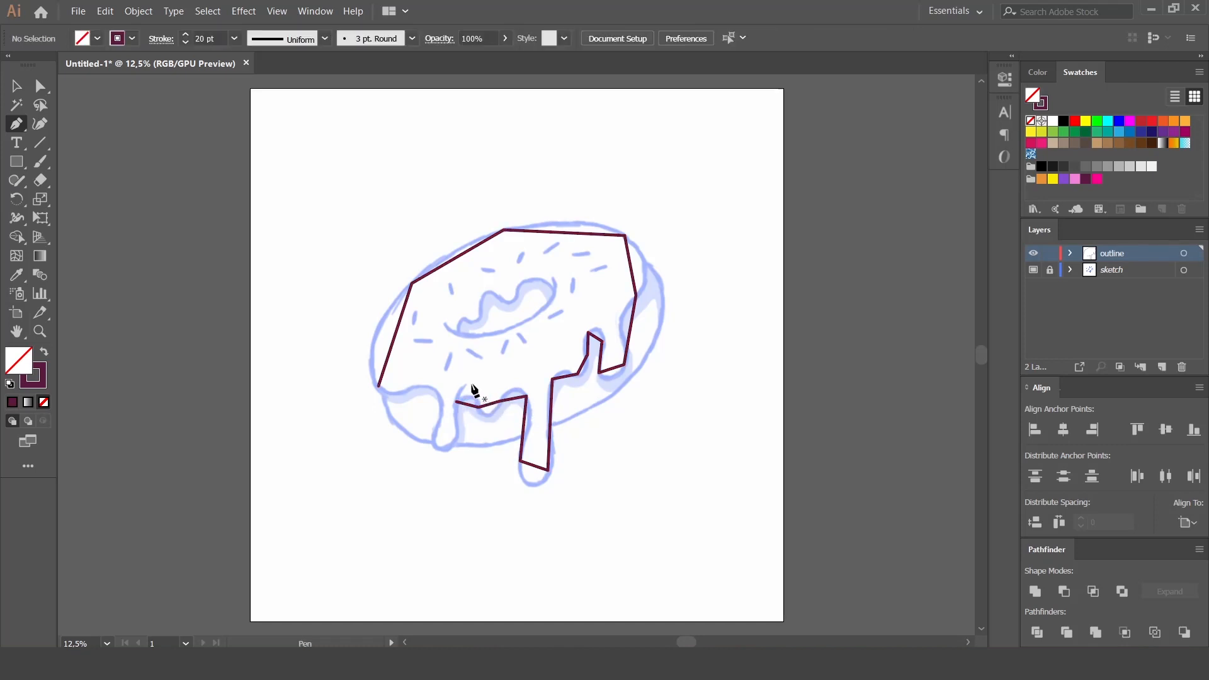
Draw a separate straight-segment Pen path around the left drip, starting above the wavy edge and joining the icing outline's starting point.
click(467, 384)
click(455, 420)
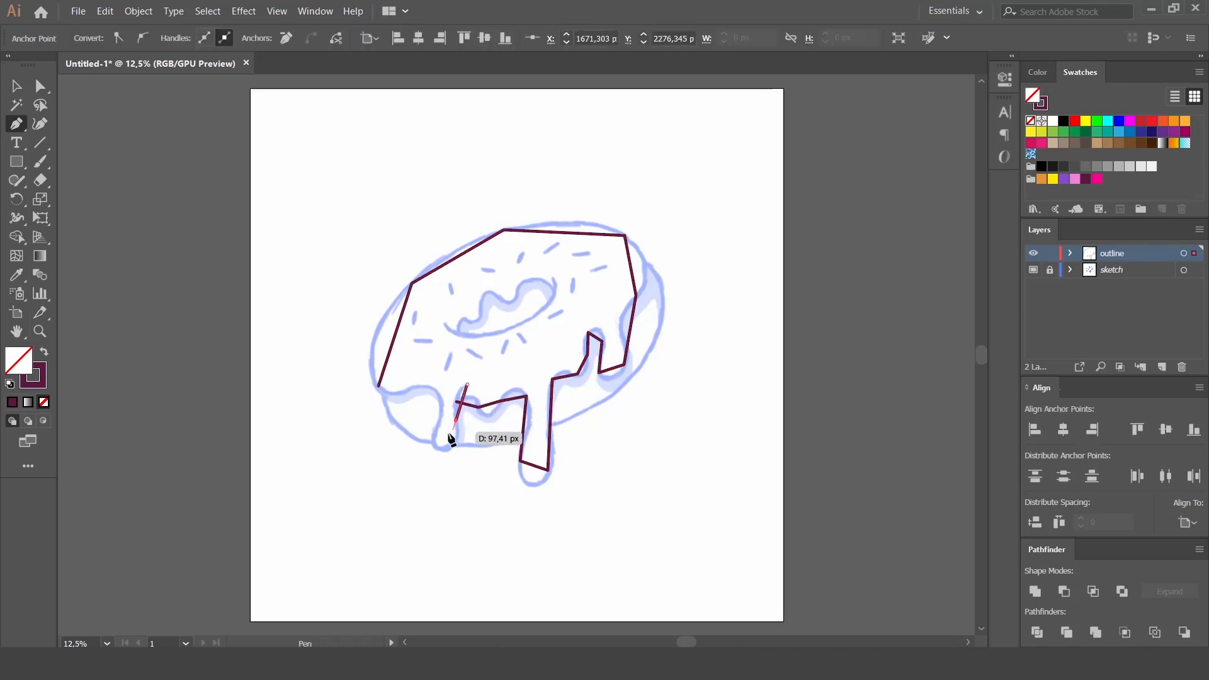
click(435, 448)
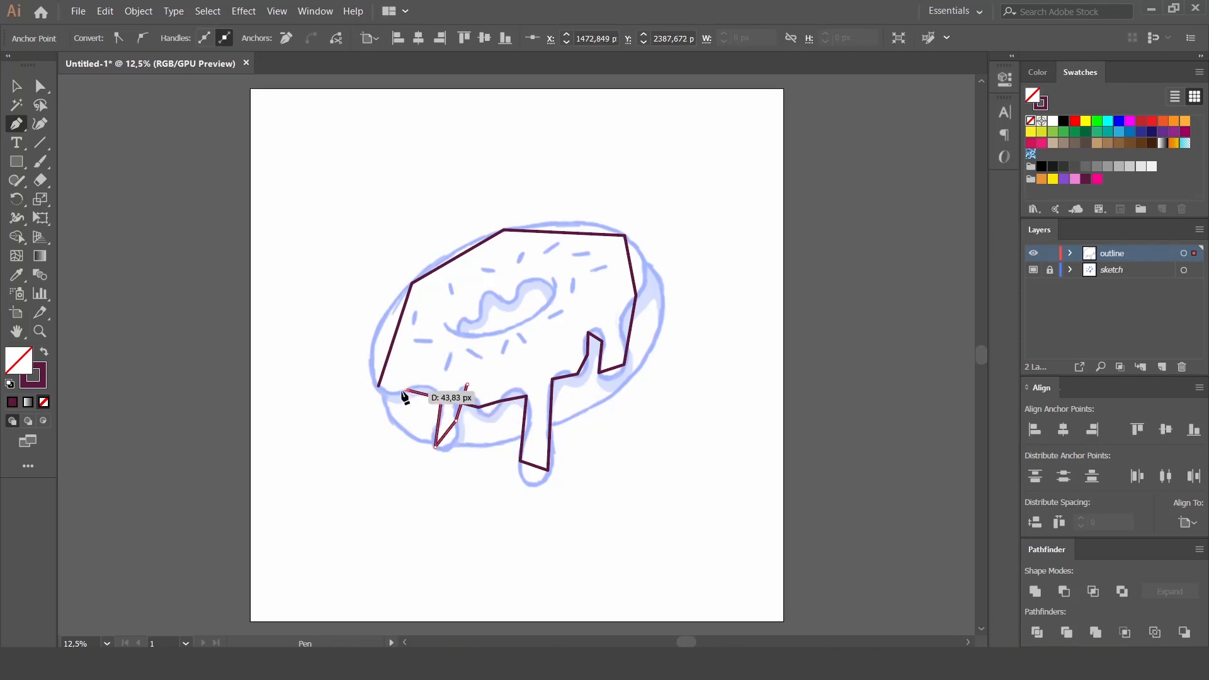
click(379, 386)
ctrl+click(384, 431)
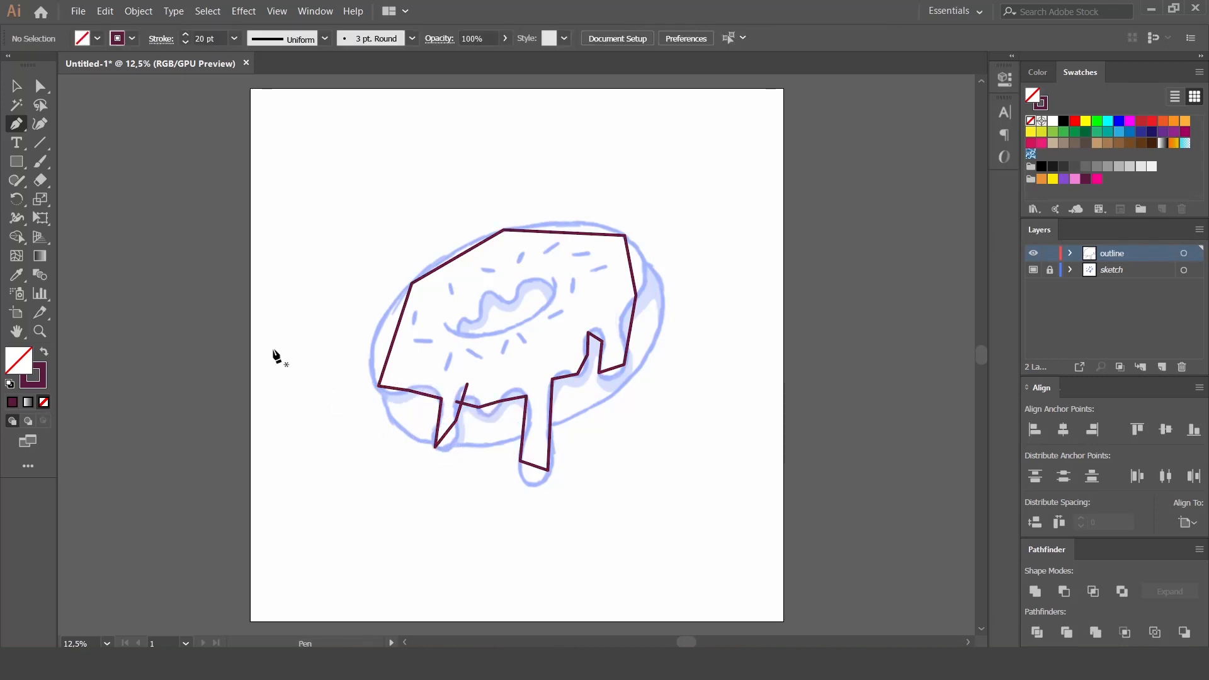
Bend the icing's top, upper-left and left segments with the Curvature tool so they follow the sketch.
click(38, 128)
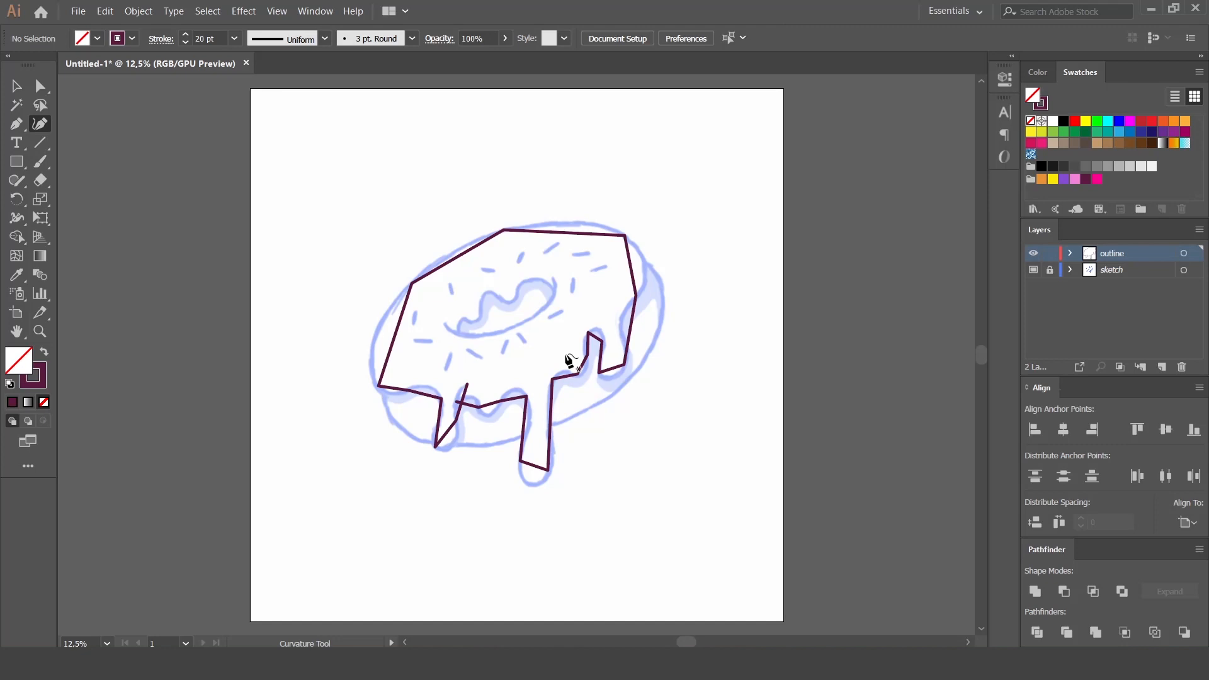
key(ctrl+plus)
key(ctrl+plus)
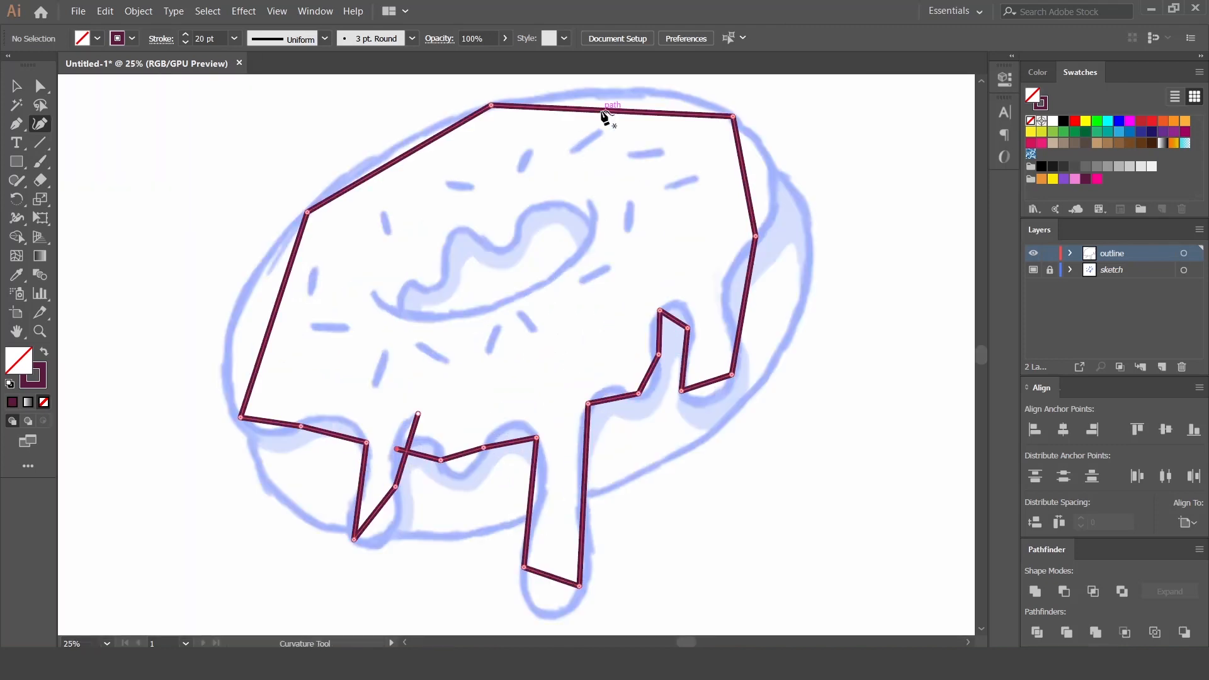
click(623, 95)
drag(621, 115, 622, 93)
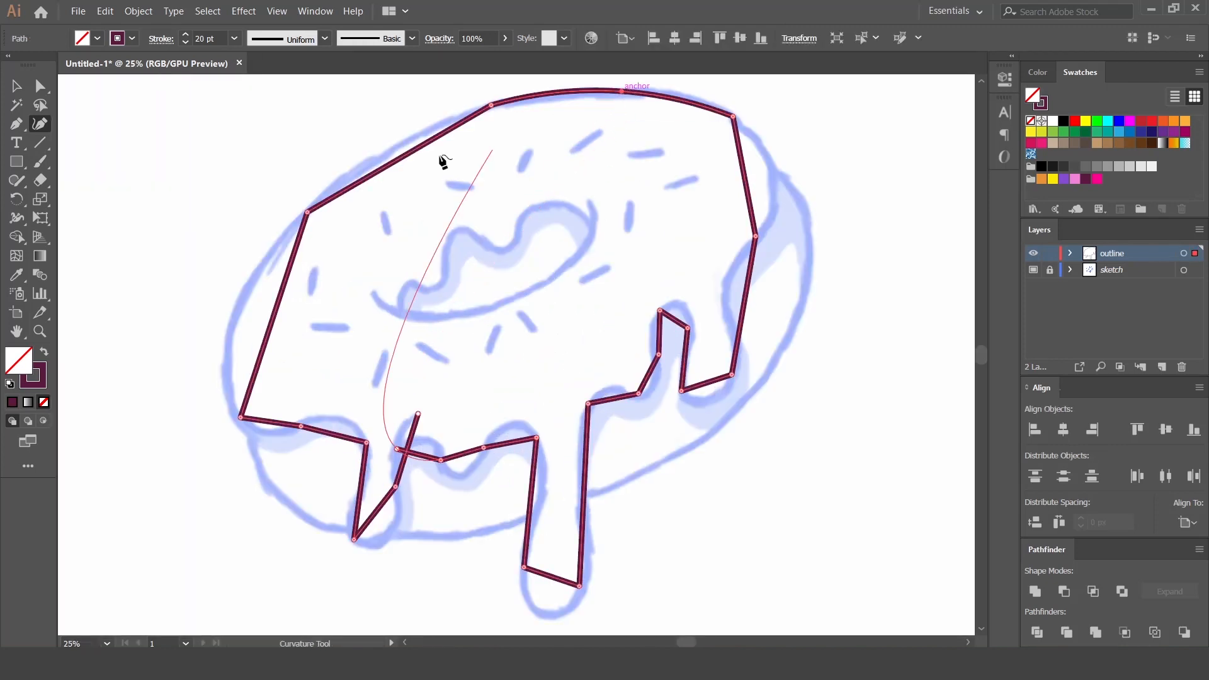
click(396, 155)
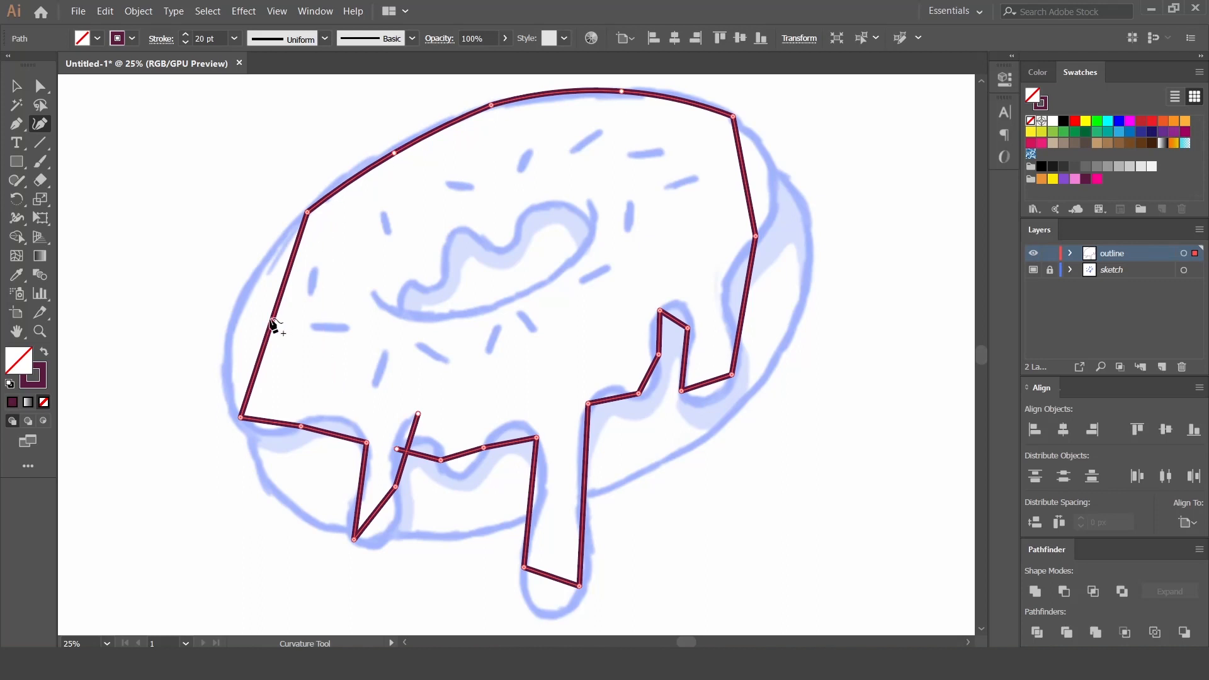
click(243, 315)
Curve the lower-left icing edge and the left drip with added Curvature points to match the sketch.
click(267, 431)
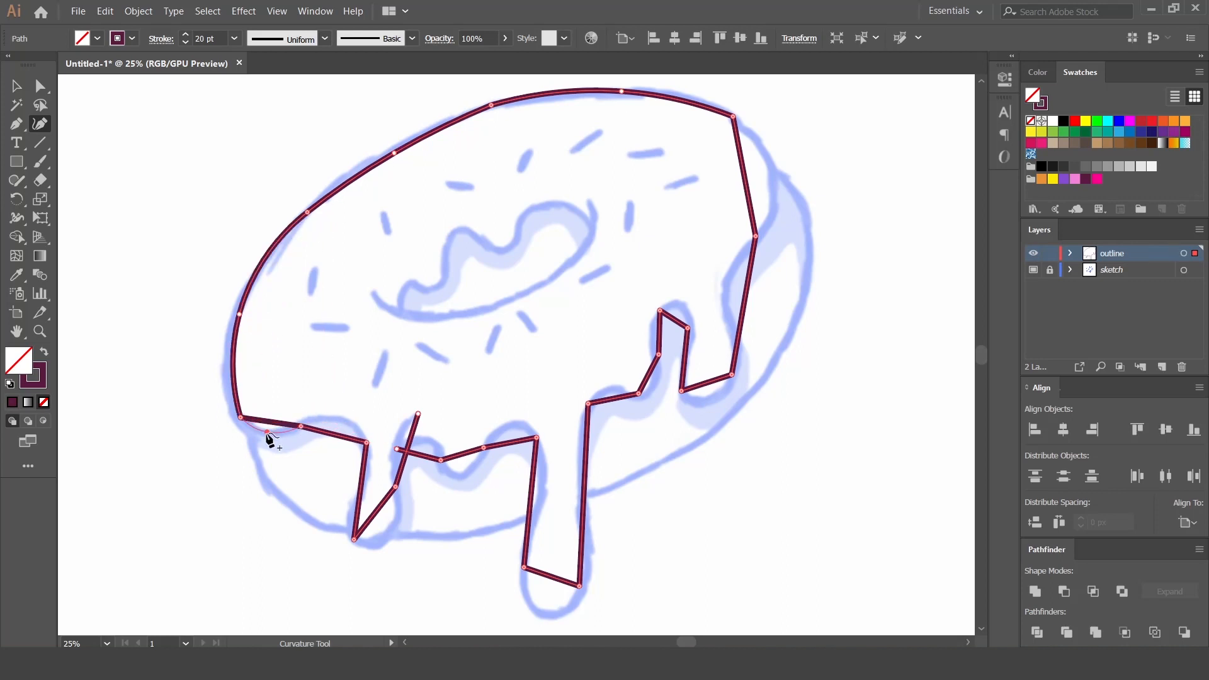
drag(332, 434, 333, 417)
click(365, 470)
click(348, 518)
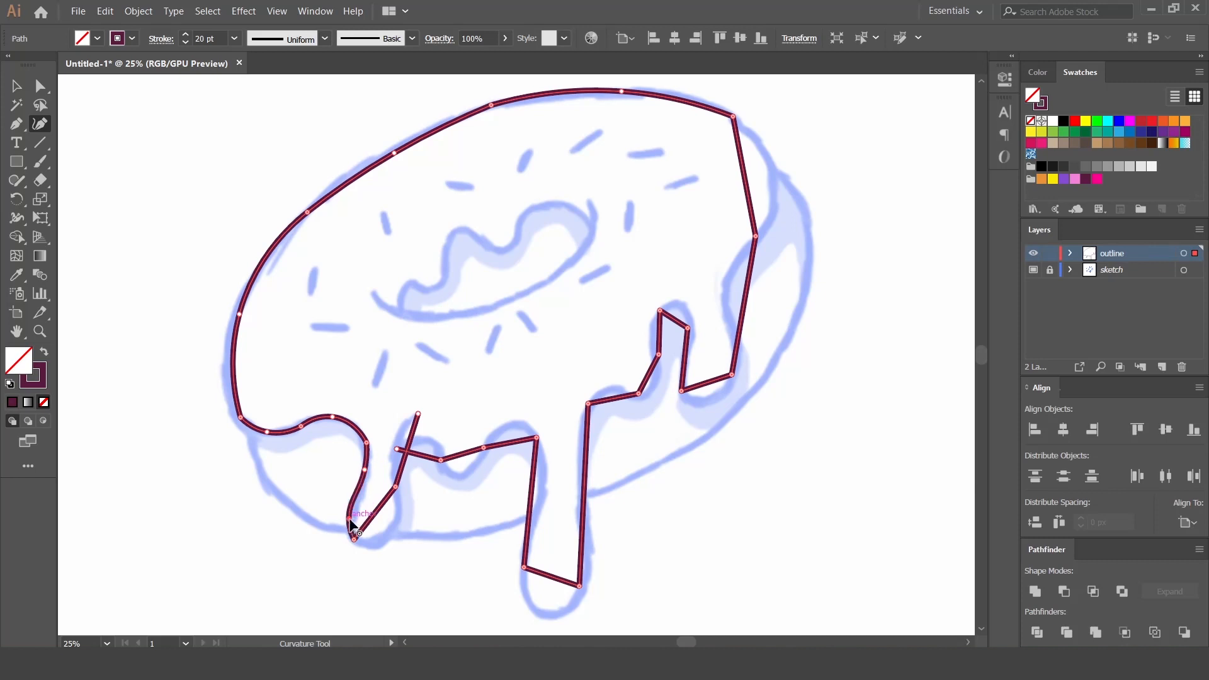
click(376, 546)
click(394, 455)
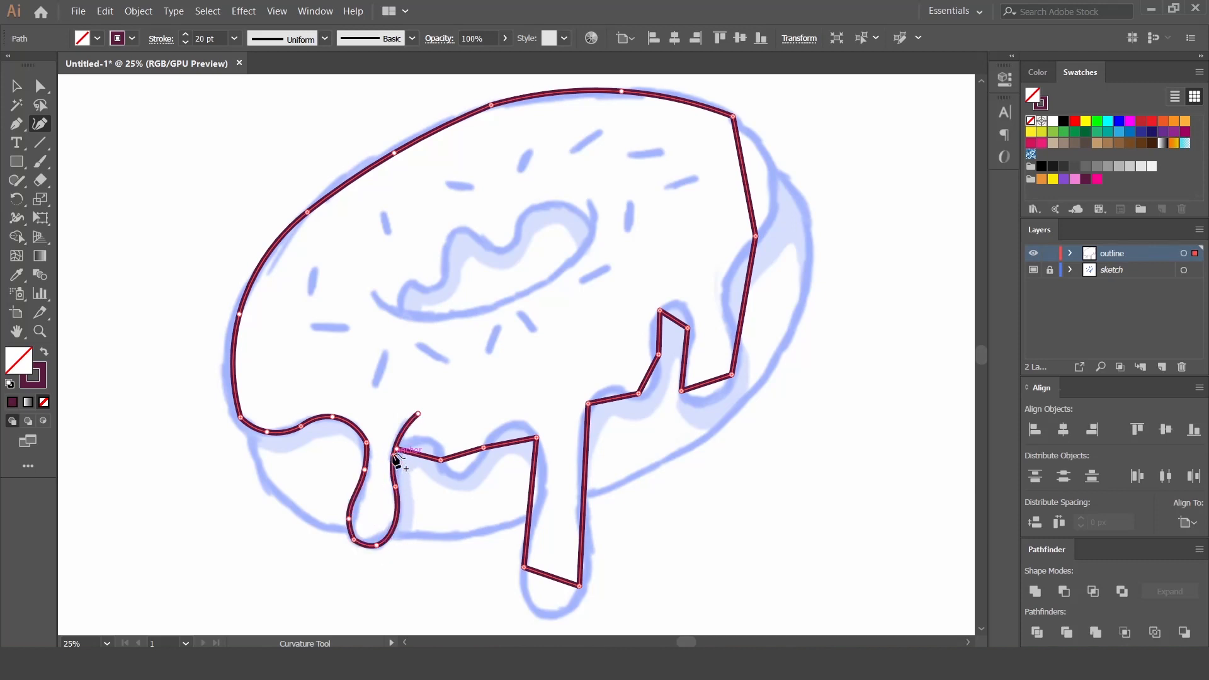
Curve the wavy icing edge between the two drips and the left side and tip of the long drip.
click(427, 441)
click(457, 472)
click(513, 421)
click(540, 485)
click(527, 545)
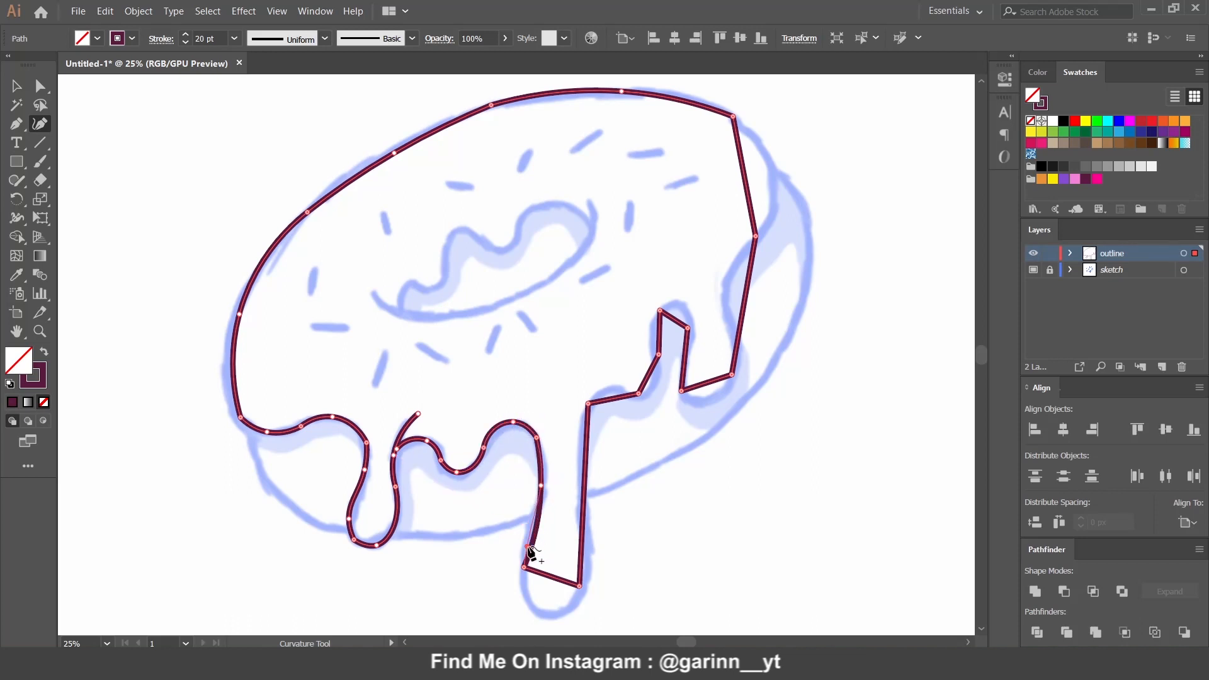
drag(544, 583, 543, 614)
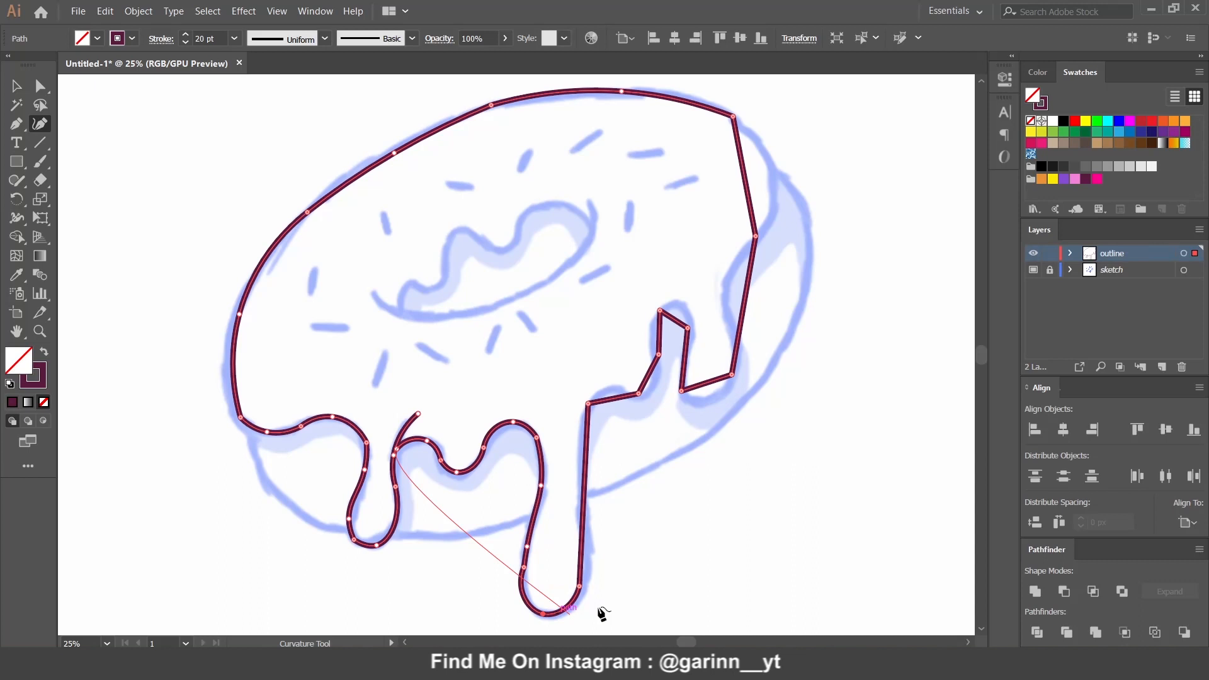
Curve the long drip's right side, the adjoining icing edge and the narrow notch with added Curvature points.
click(586, 553)
drag(585, 491, 584, 478)
click(612, 392)
mouse_move(648, 376)
mouse_down()
mouse_move(660, 383)
mouse_move(650, 394)
mouse_up()
click(654, 327)
click(680, 305)
click(684, 354)
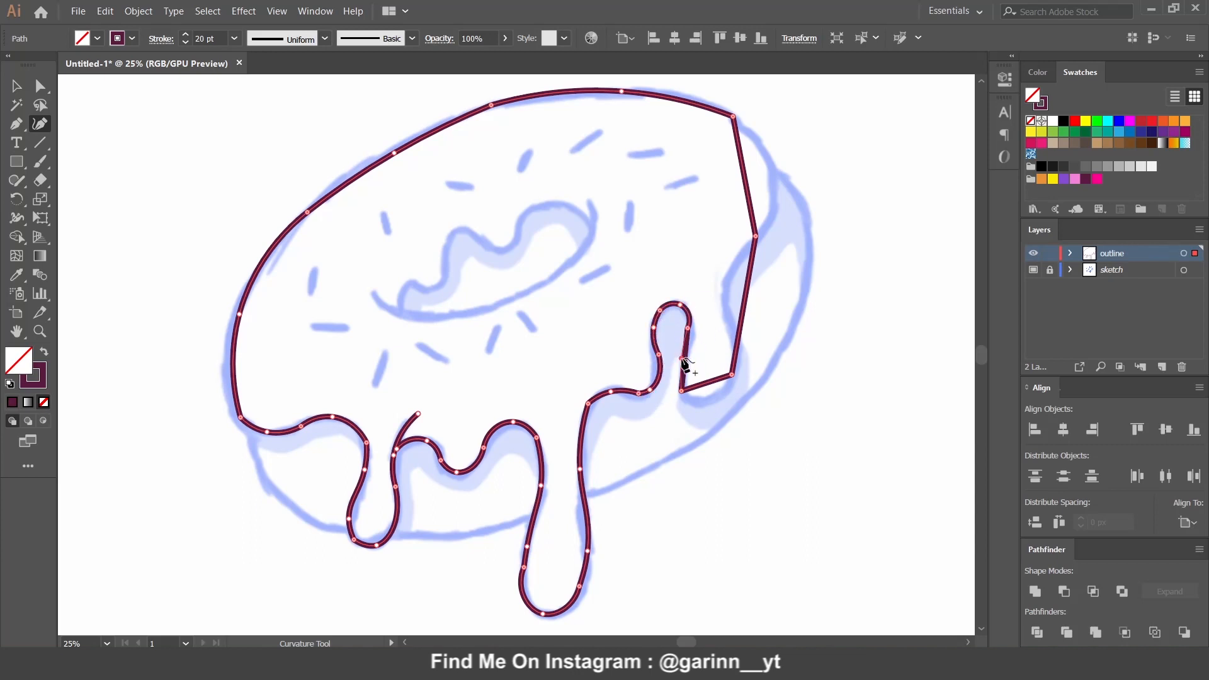
click(703, 407)
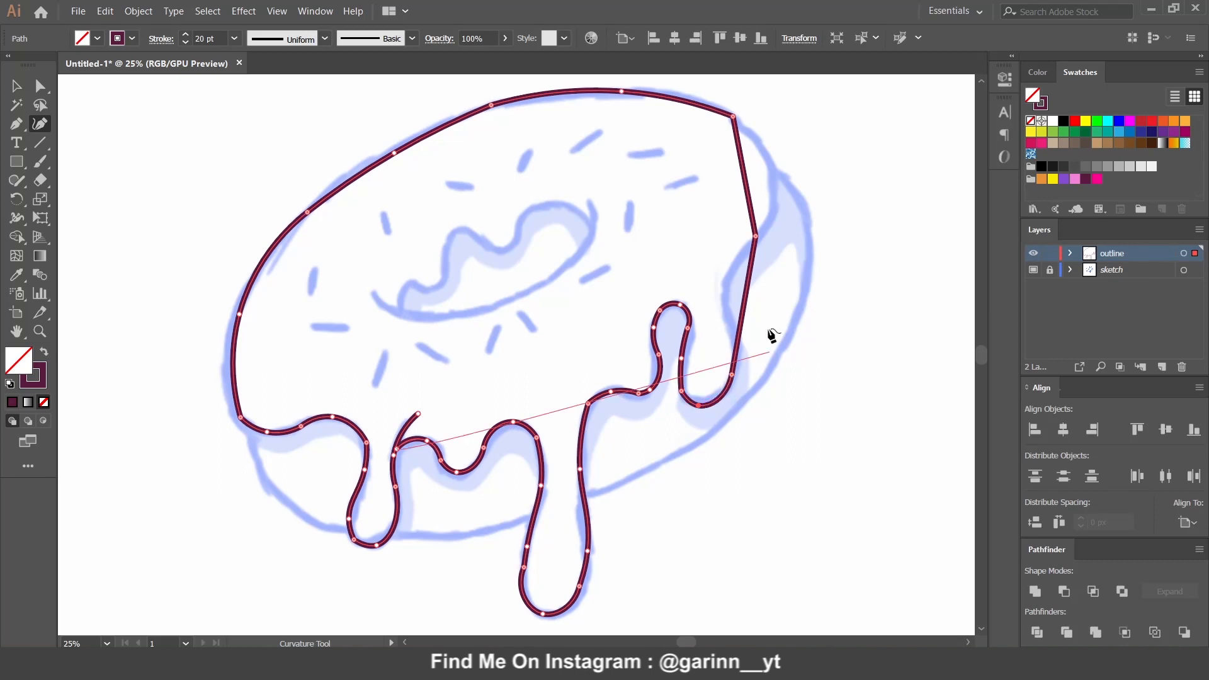
Bend the icing's right edge above the notch up to the top curve, and finish the curvature edits.
click(738, 343)
drag(750, 269, 729, 283)
drag(753, 201, 783, 197)
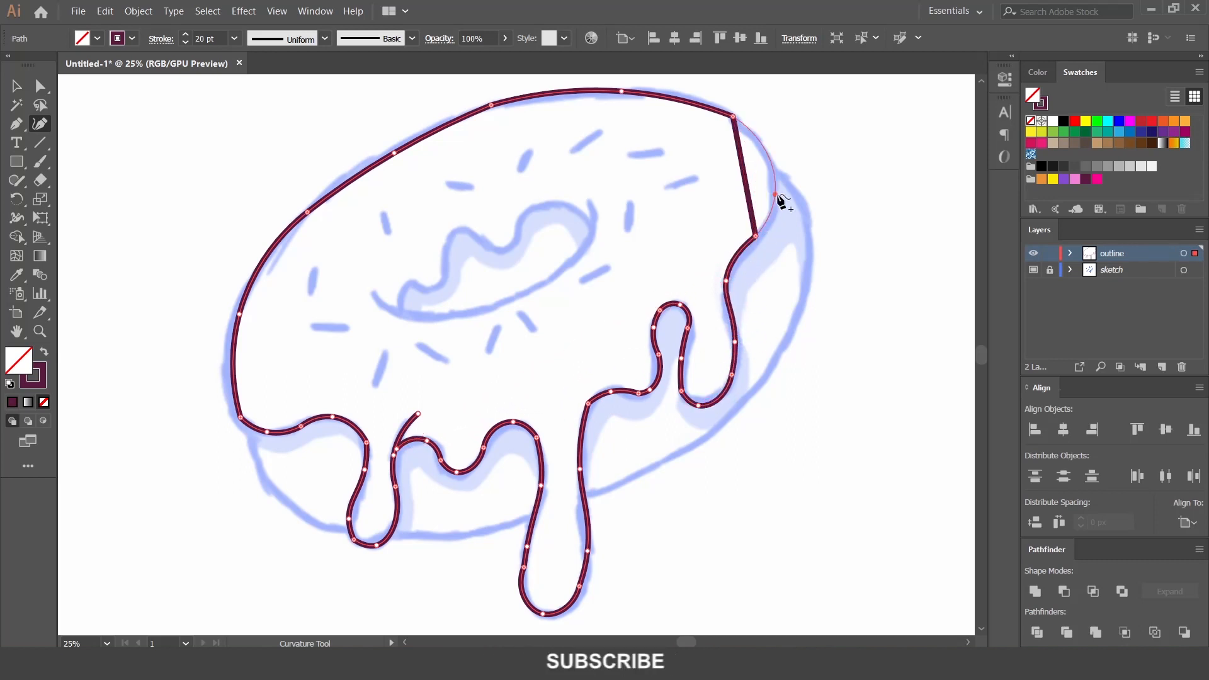
key(Escape)
Even out the upper edge of the icing outline with the Smooth tool.
drag(17, 180, 76, 199)
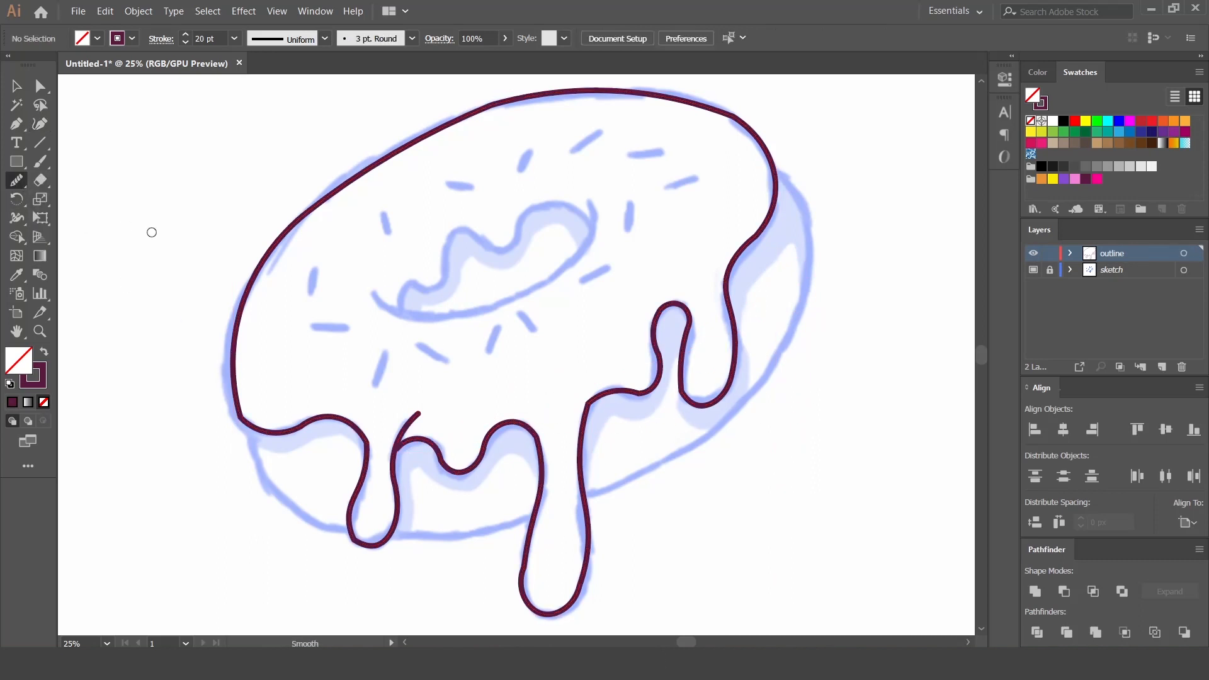
ctrl+click(277, 243)
drag(277, 243, 419, 146)
mouse_move(313, 193)
mouse_down()
mouse_move(540, 96)
mouse_move(502, 103)
mouse_move(664, 82)
mouse_move(655, 88)
mouse_move(786, 171)
mouse_move(772, 241)
mouse_move(744, 256)
mouse_move(739, 346)
mouse_up()
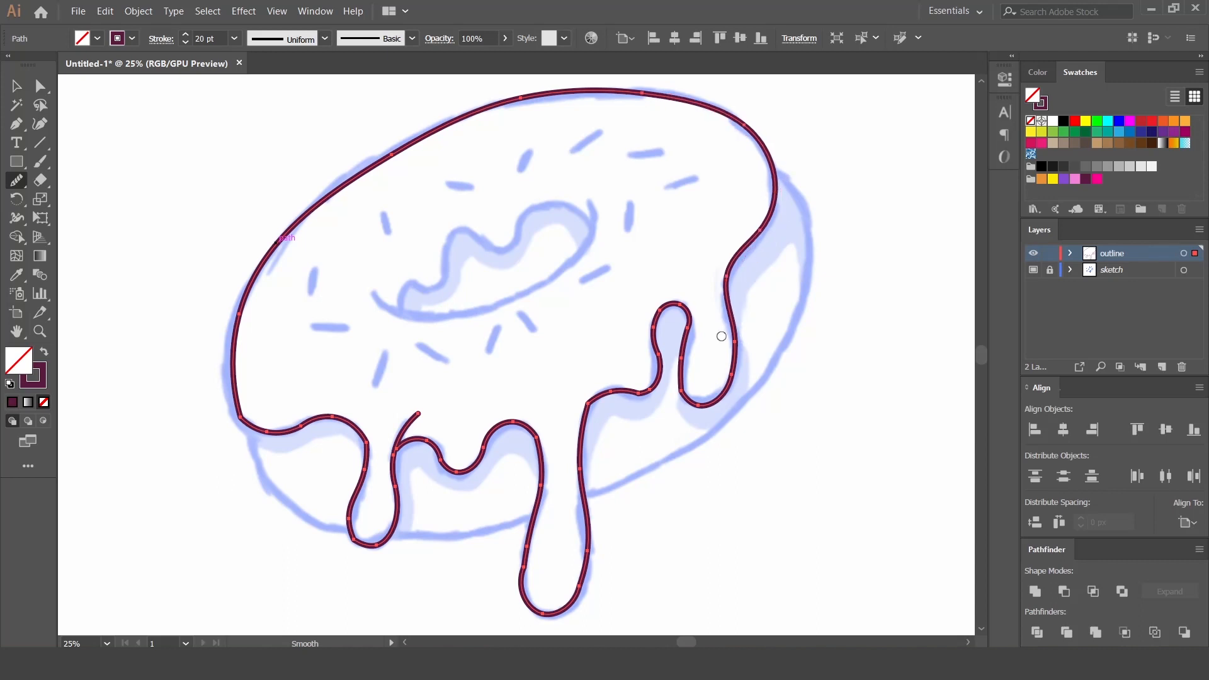
Smooth the icing outline around the notch, the long drip and the wavy edge beside it.
drag(676, 304, 677, 394)
drag(734, 272, 719, 436)
drag(661, 306, 645, 356)
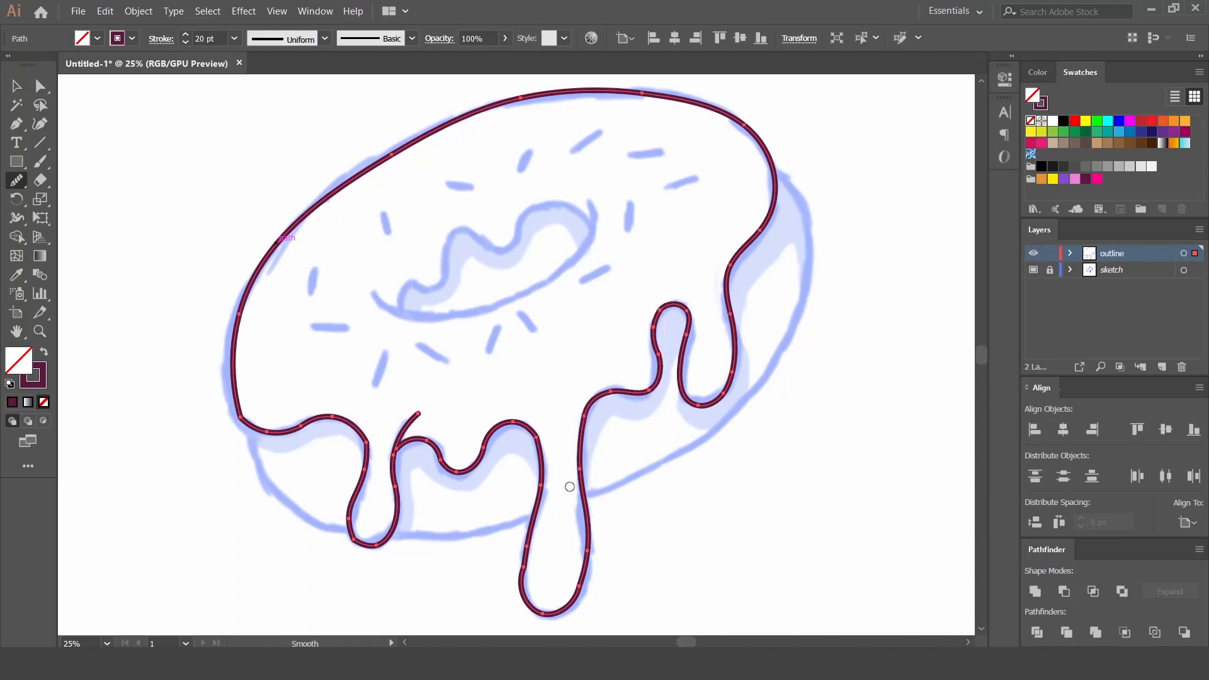
mouse_move(576, 440)
mouse_down()
mouse_move(566, 483)
mouse_move(606, 382)
mouse_move(584, 483)
mouse_move(613, 469)
mouse_up()
mouse_move(531, 453)
mouse_down()
mouse_move(536, 520)
mouse_move(536, 480)
mouse_move(550, 530)
mouse_move(534, 469)
mouse_move(554, 532)
mouse_up()
mouse_move(538, 407)
mouse_down()
mouse_move(545, 353)
mouse_move(527, 335)
mouse_move(498, 335)
mouse_move(472, 382)
mouse_move(443, 359)
mouse_move(484, 381)
mouse_up()
drag(421, 348, 400, 376)
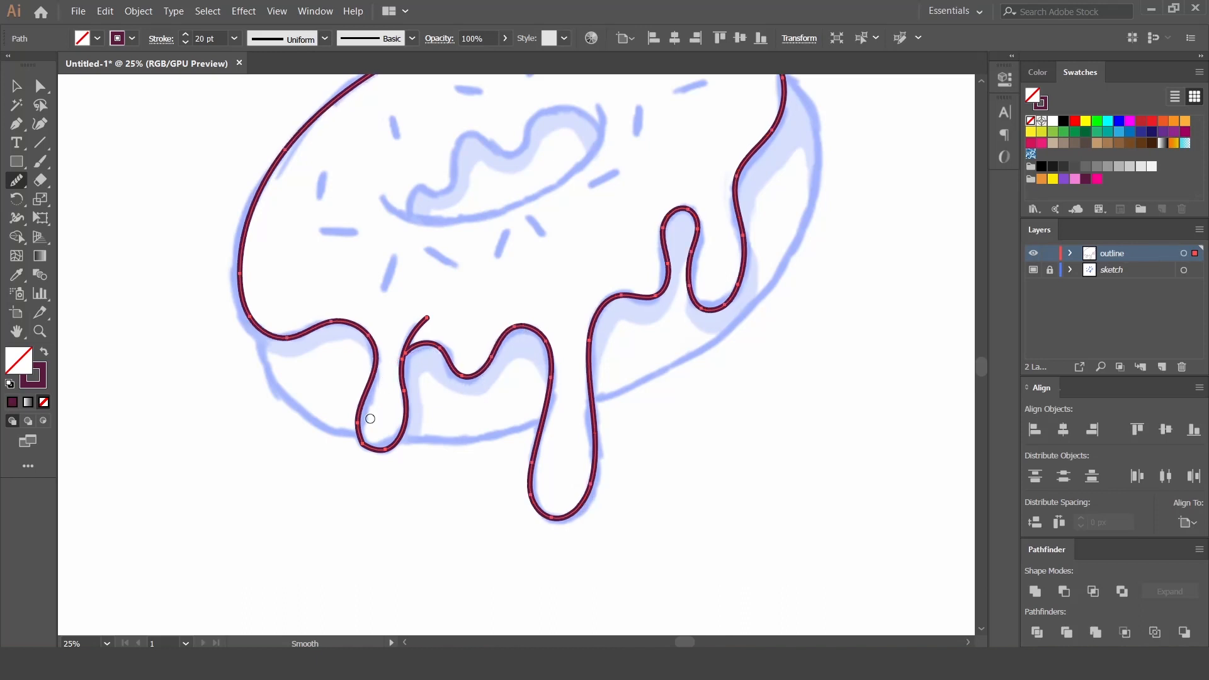
Smooth the left drip and the lower-left edge of the icing outline.
mouse_move(332, 418)
mouse_down()
mouse_move(404, 462)
mouse_move(365, 453)
mouse_up()
drag(250, 299, 274, 359)
drag(334, 275, 382, 293)
Move the wavy edge's end anchor onto the left drip's line with Direct Selection, and deselect the path.
click(39, 89)
click(526, 302)
scroll(536, 340, up, 3)
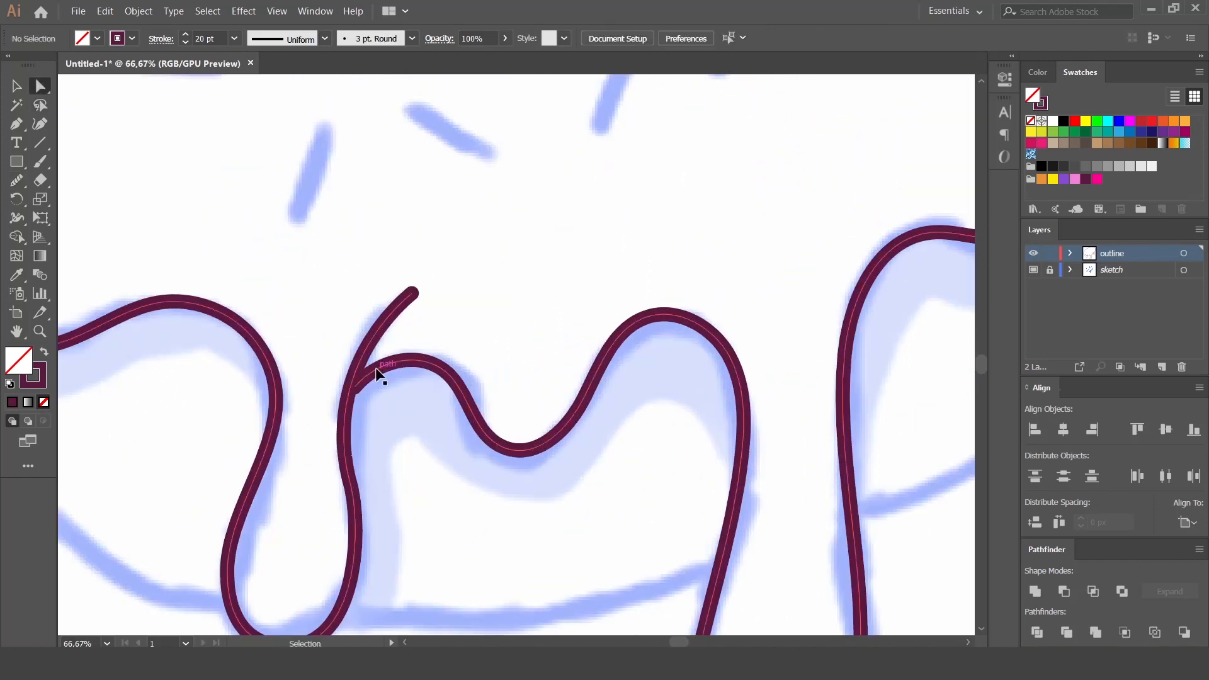
drag(353, 386, 351, 391)
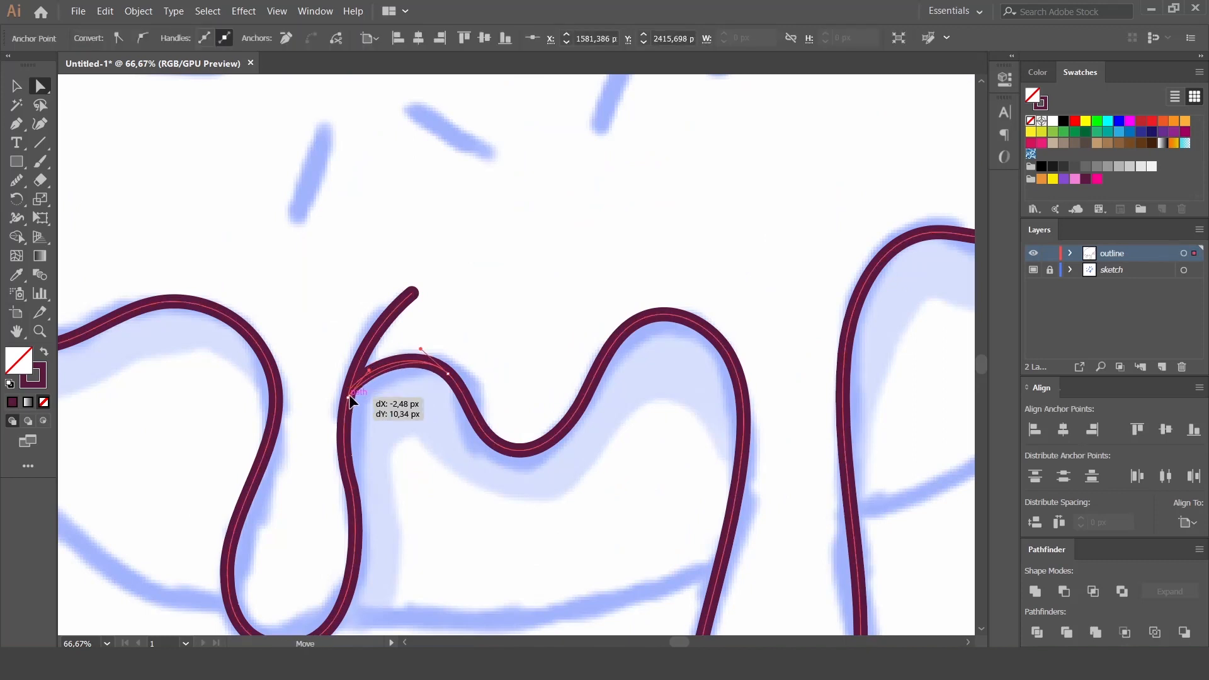
click(491, 454)
Draw the donut's lower body outline with a curved Pen path from the icing's left edge to its upper-right edge.
key(ctrl+0)
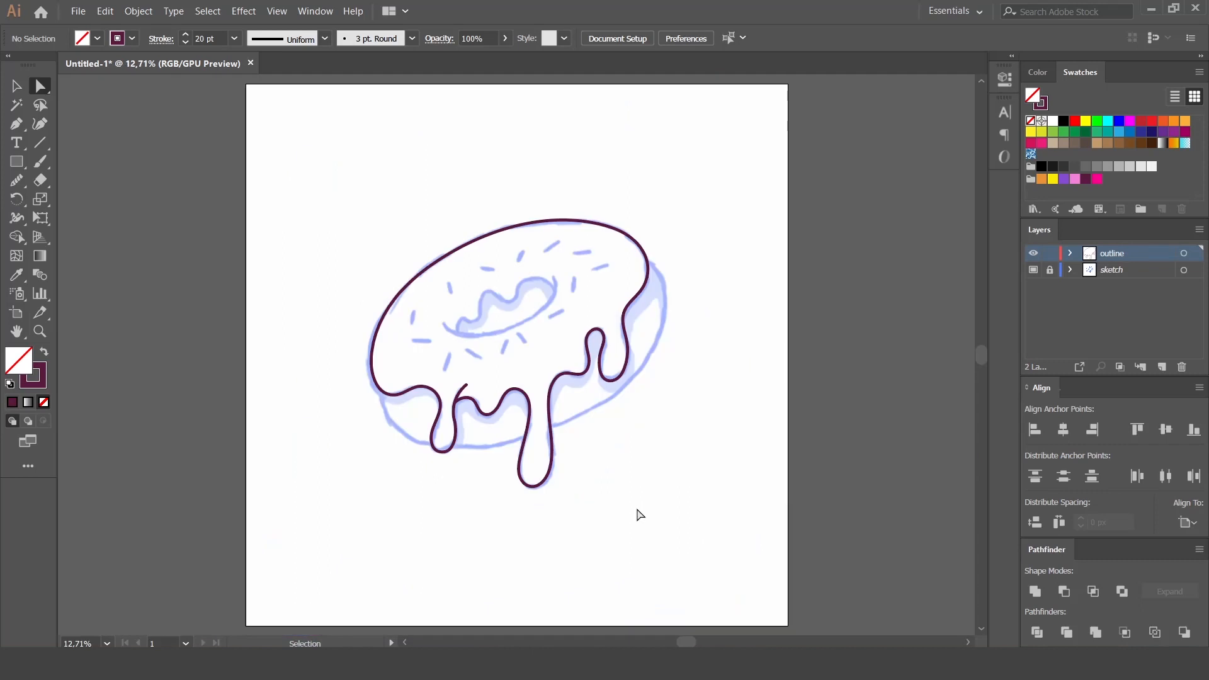
key(p)
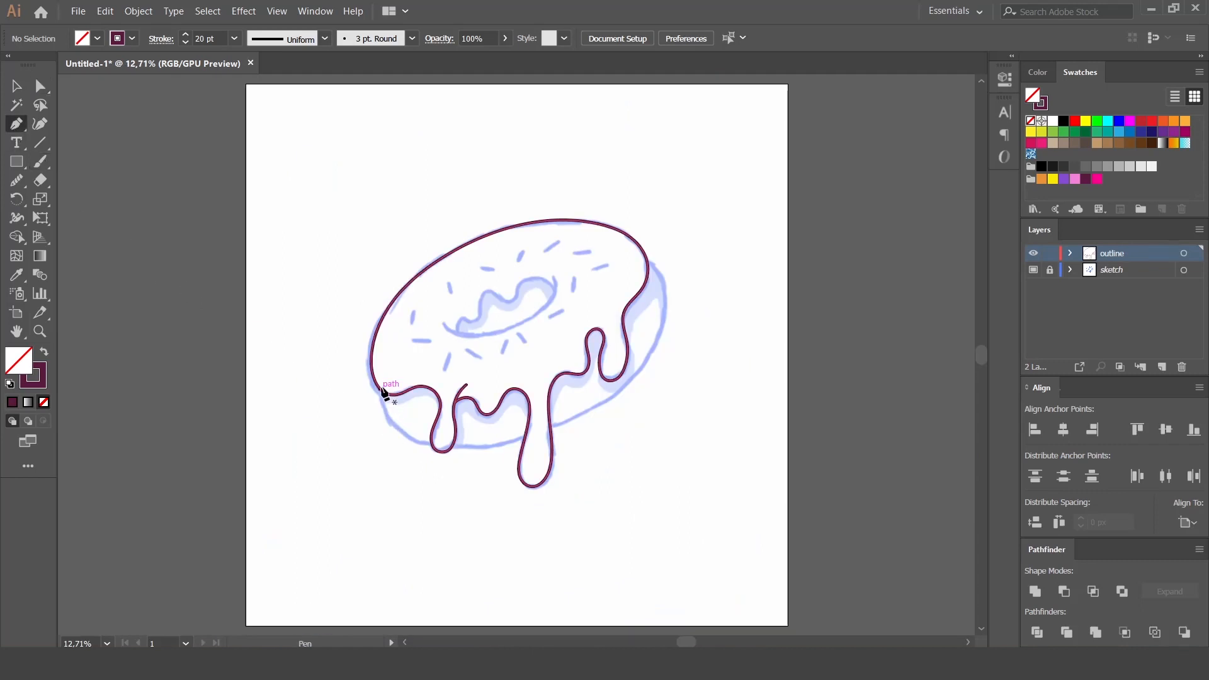
click(381, 391)
drag(557, 422, 735, 351)
click(647, 261)
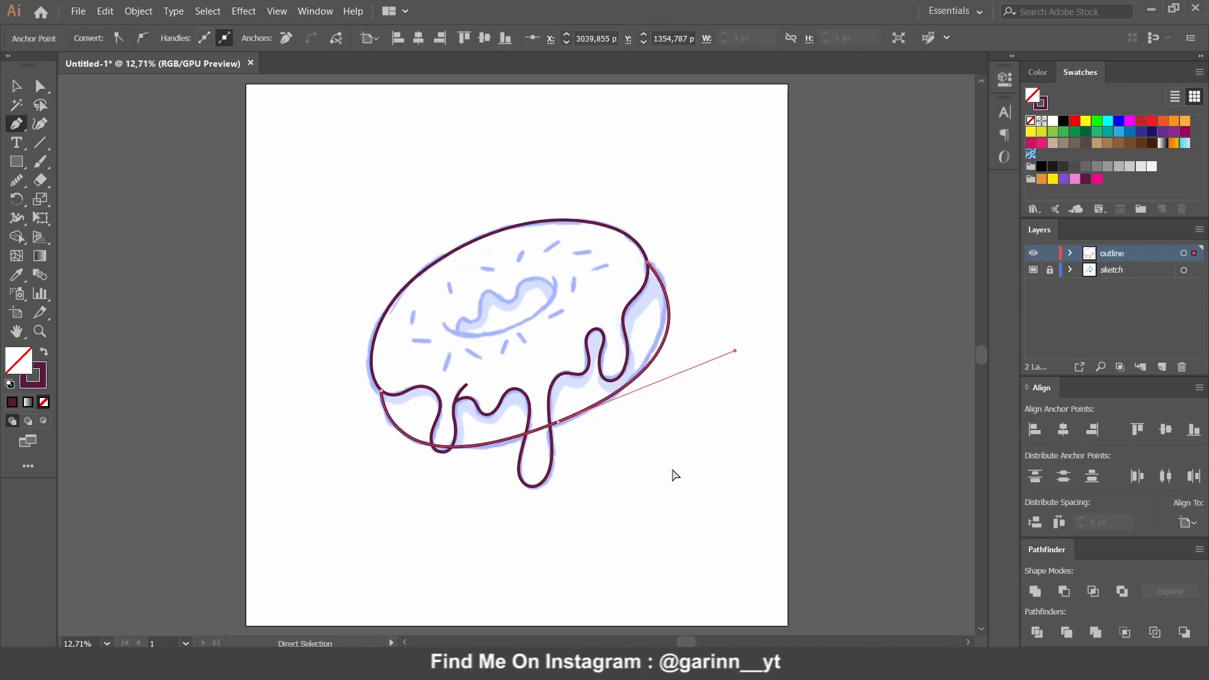
ctrl+click(672, 474)
Refine the donut's lower body curve with the Smooth tool so it follows the sketch.
click(16, 180)
ctrl+click(667, 307)
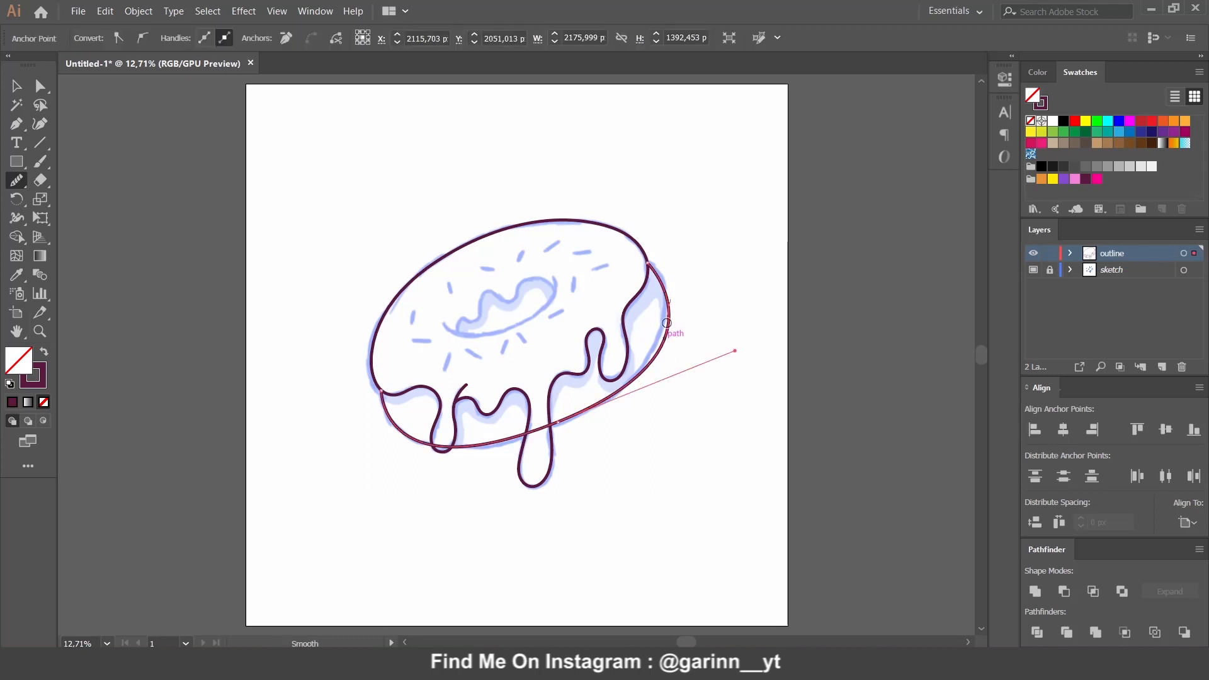
mouse_move(667, 307)
mouse_down()
mouse_move(612, 420)
mouse_move(652, 345)
mouse_up()
drag(615, 421, 613, 422)
drag(667, 293, 599, 418)
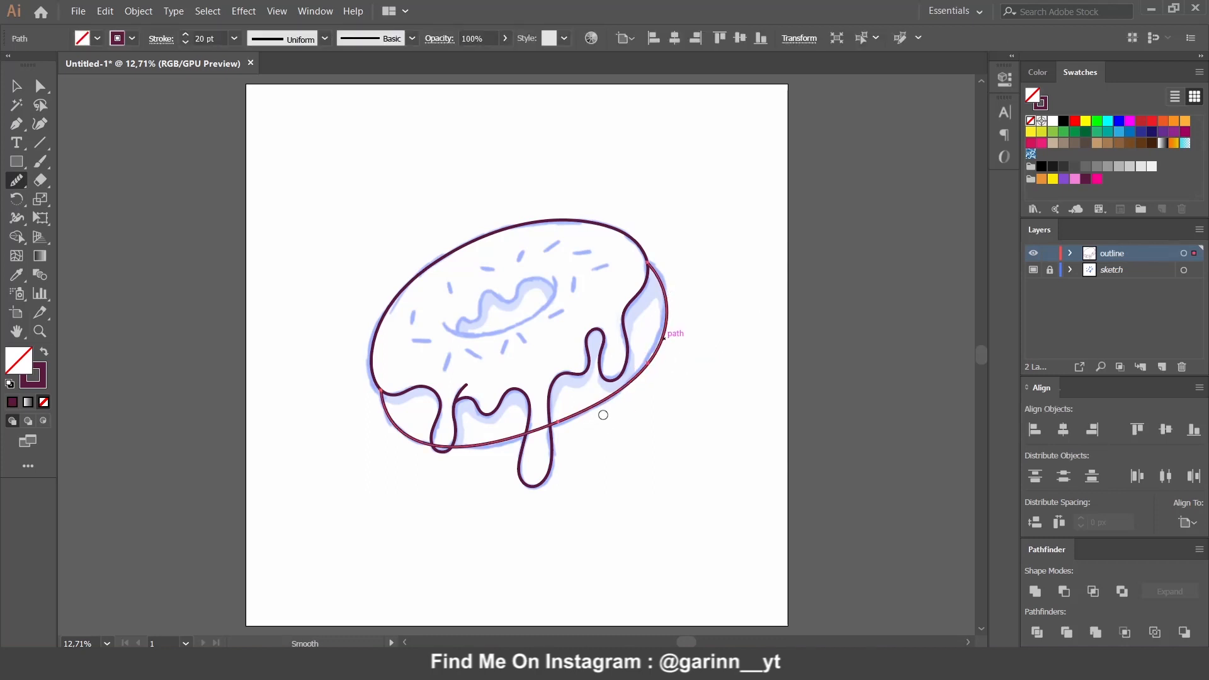
mouse_move(417, 439)
mouse_down()
mouse_move(531, 436)
mouse_move(643, 397)
mouse_up()
drag(661, 340, 629, 399)
mouse_move(659, 340)
mouse_down()
mouse_move(668, 298)
mouse_move(634, 397)
mouse_up()
Select all outline paths, remove the body-line segments crossing the left and long drips with Shape Builder, and deselect.
click(18, 88)
drag(645, 503, 350, 360)
key(shift+m)
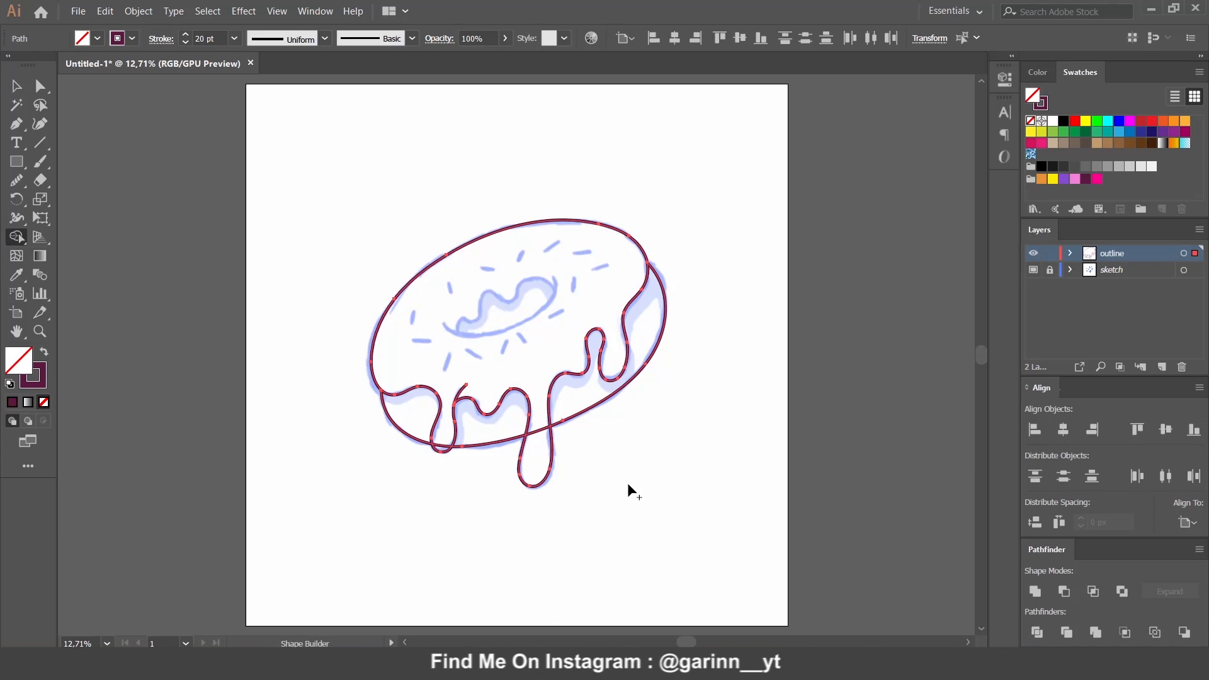
scroll(627, 482, up, 3)
drag(630, 490, 681, 345)
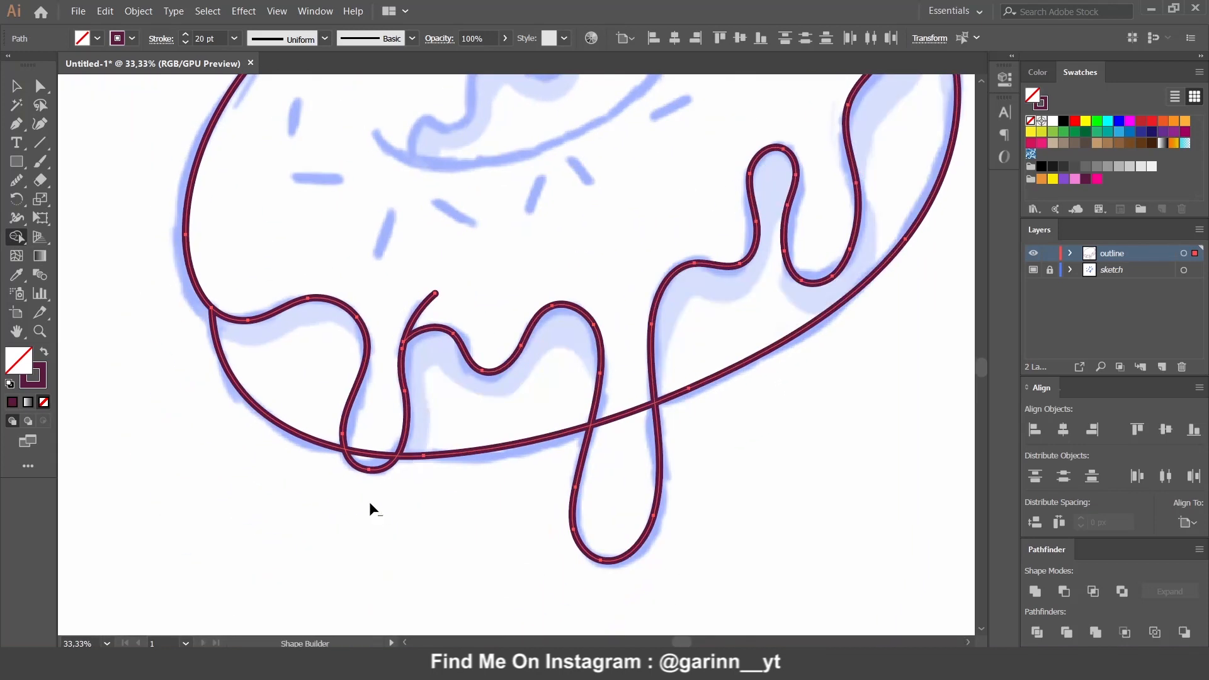
alt+click(375, 456)
alt+click(620, 415)
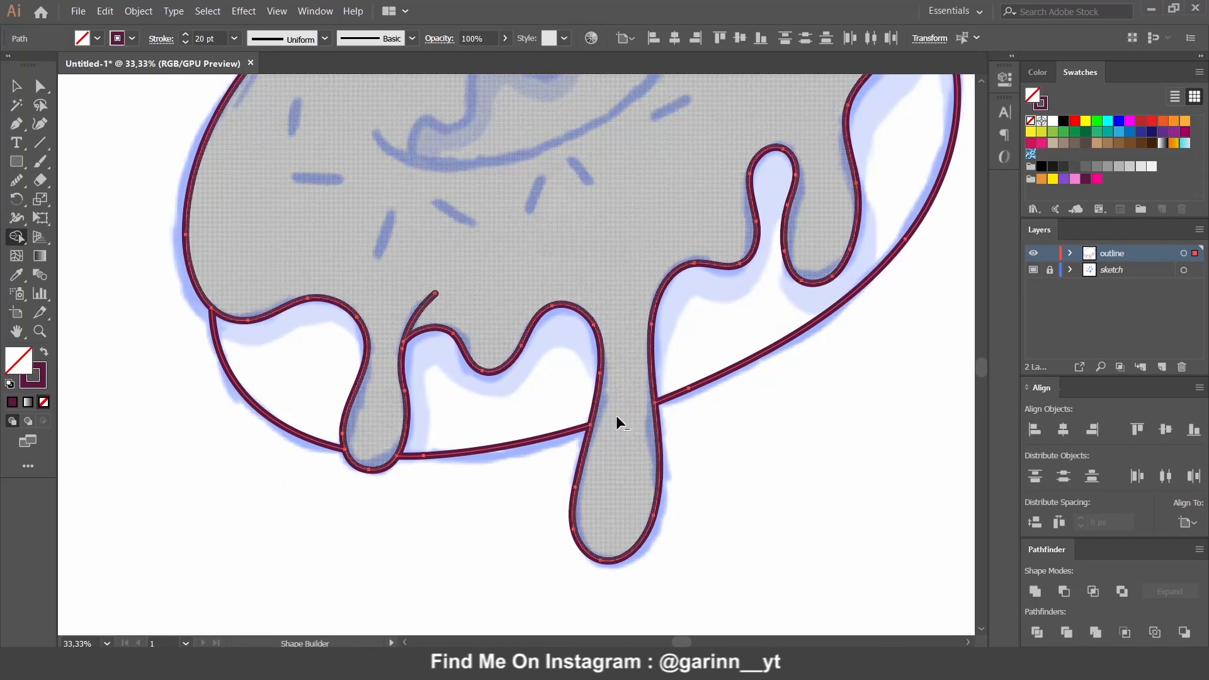
key(v)
click(763, 462)
drag(705, 272, 673, 461)
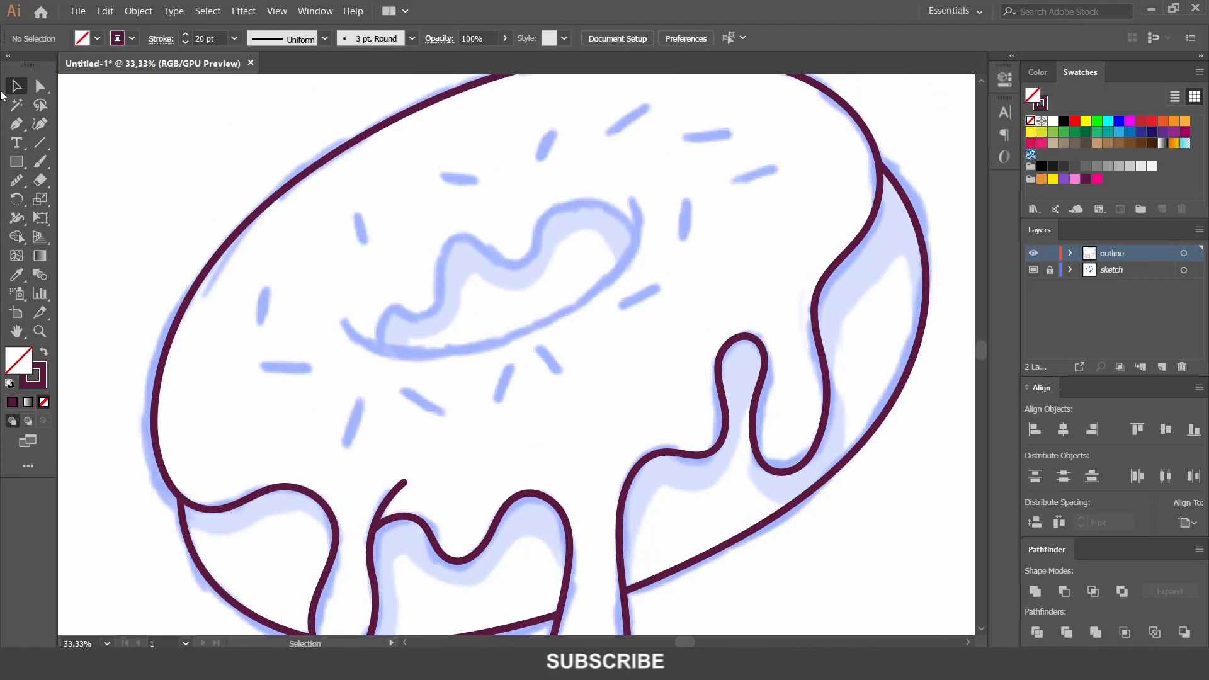
Draw the lower edge of the donut's hole as one curved Pen path along the sketch, and end the path.
click(18, 123)
click(346, 322)
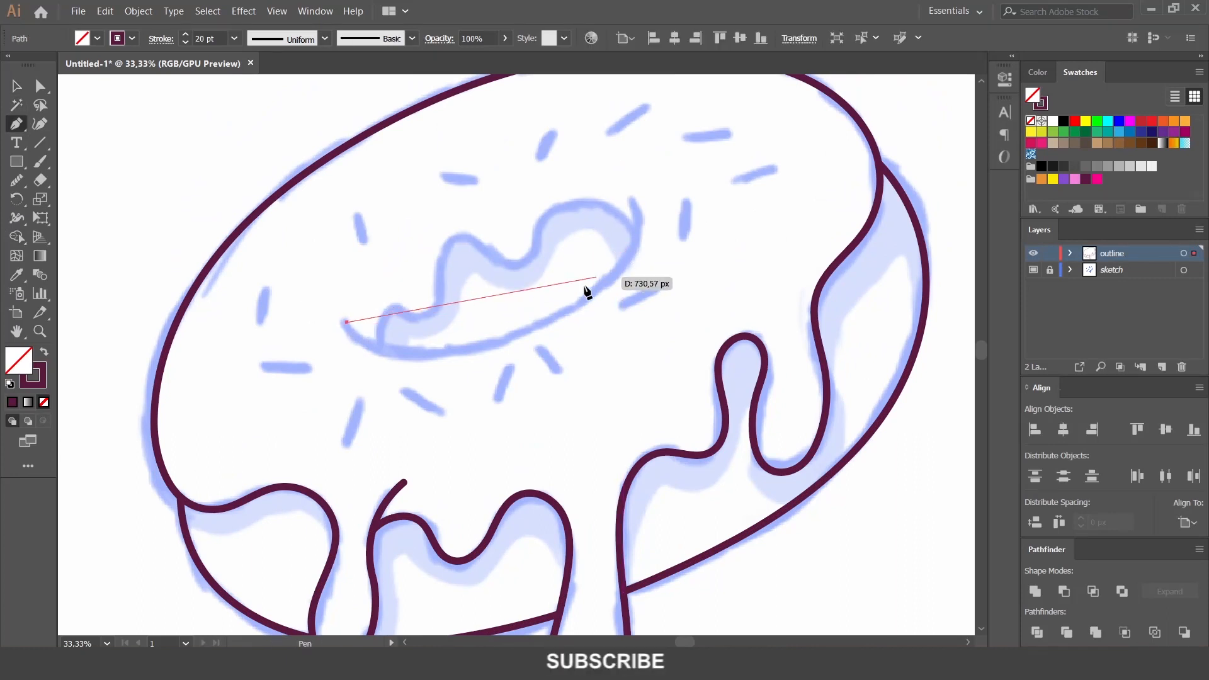
drag(516, 333, 638, 269)
click(636, 202)
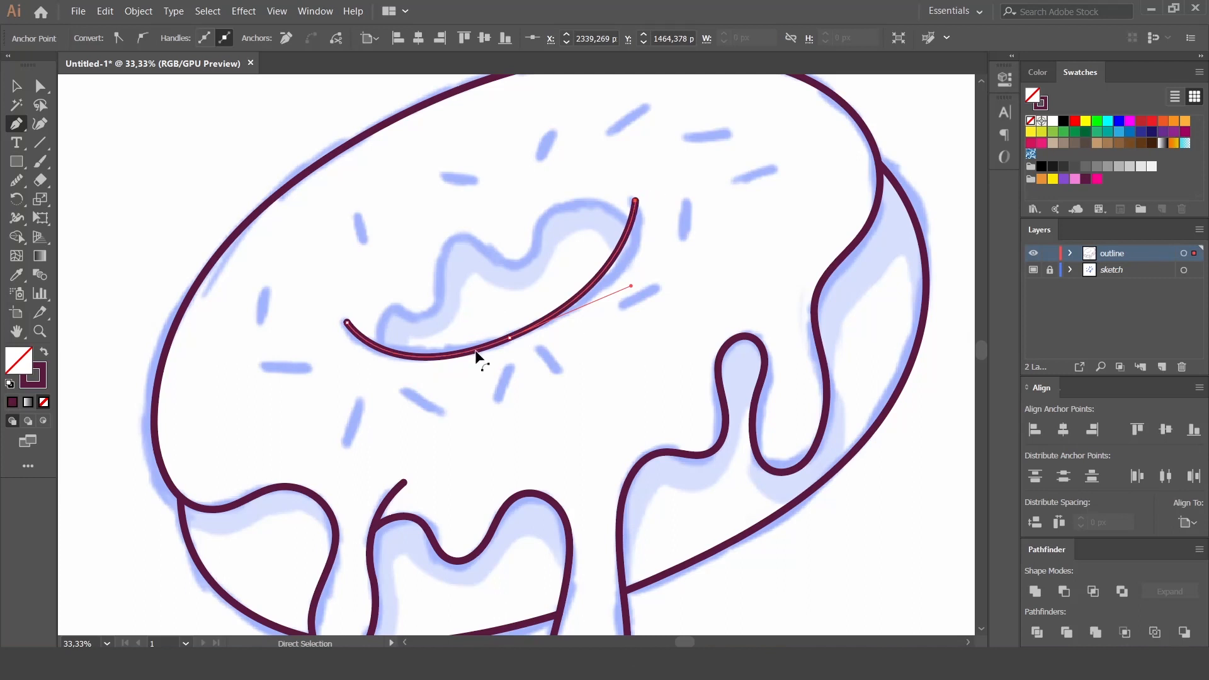
key(Escape)
Draw a straight-segment Pen path through the peaks and valleys of the hole's wavy upper icing edge, ending on the lower curve.
click(378, 345)
click(393, 301)
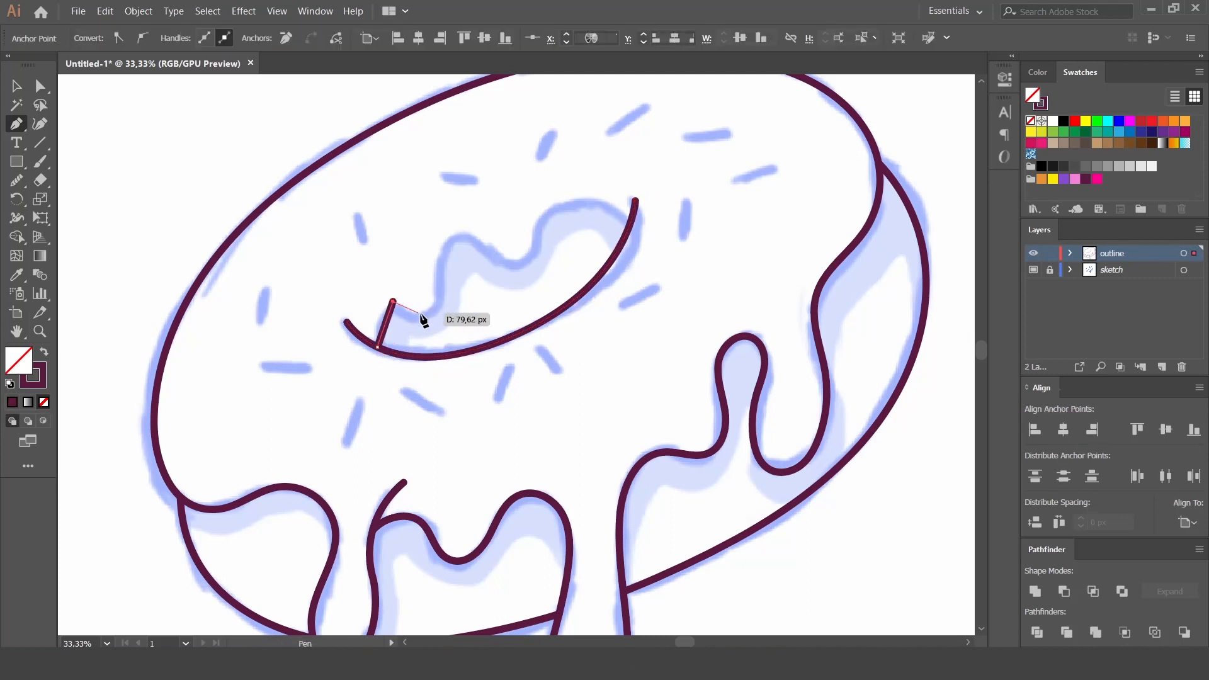
click(432, 320)
click(452, 234)
click(521, 265)
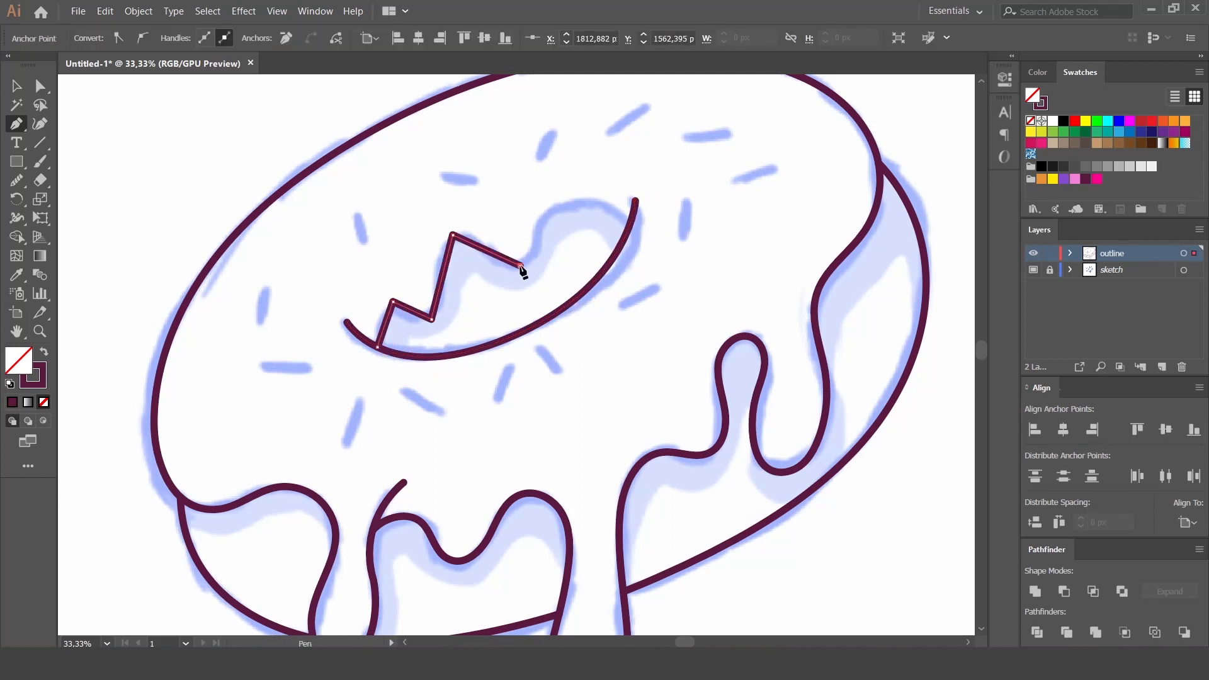
click(562, 201)
click(629, 227)
Bend the hole's zigzag path into rounded waves matching the sketch with the Curvature tool.
key(shift+grave)
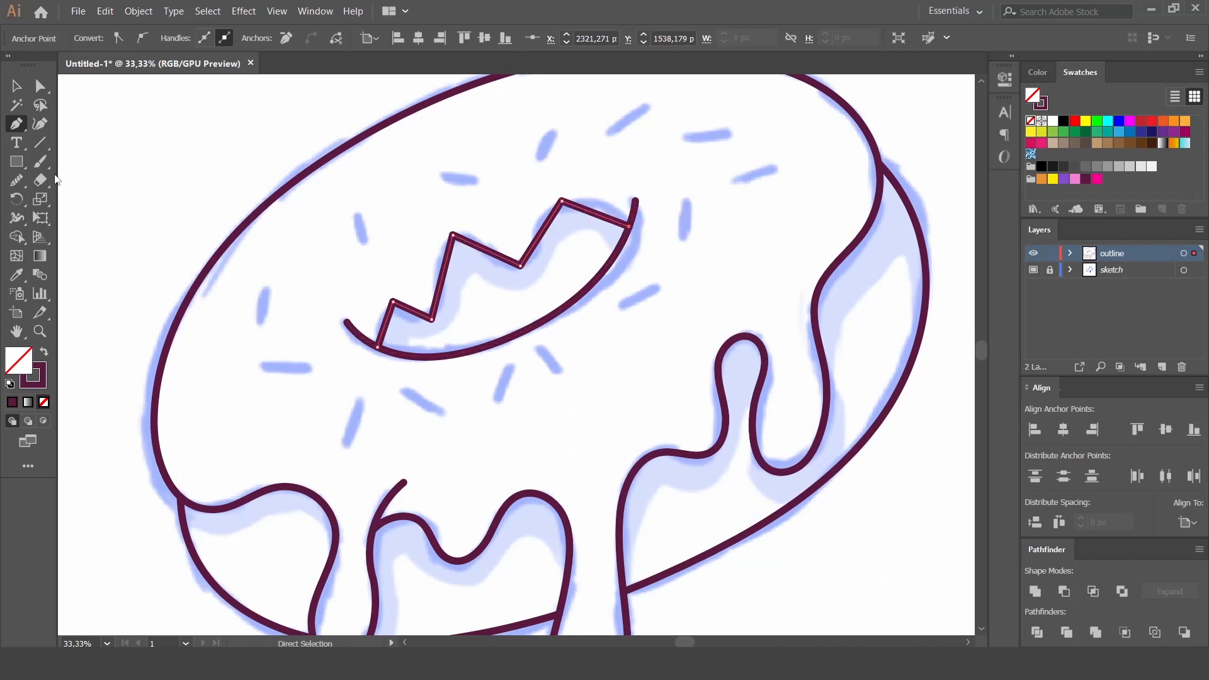
click(377, 322)
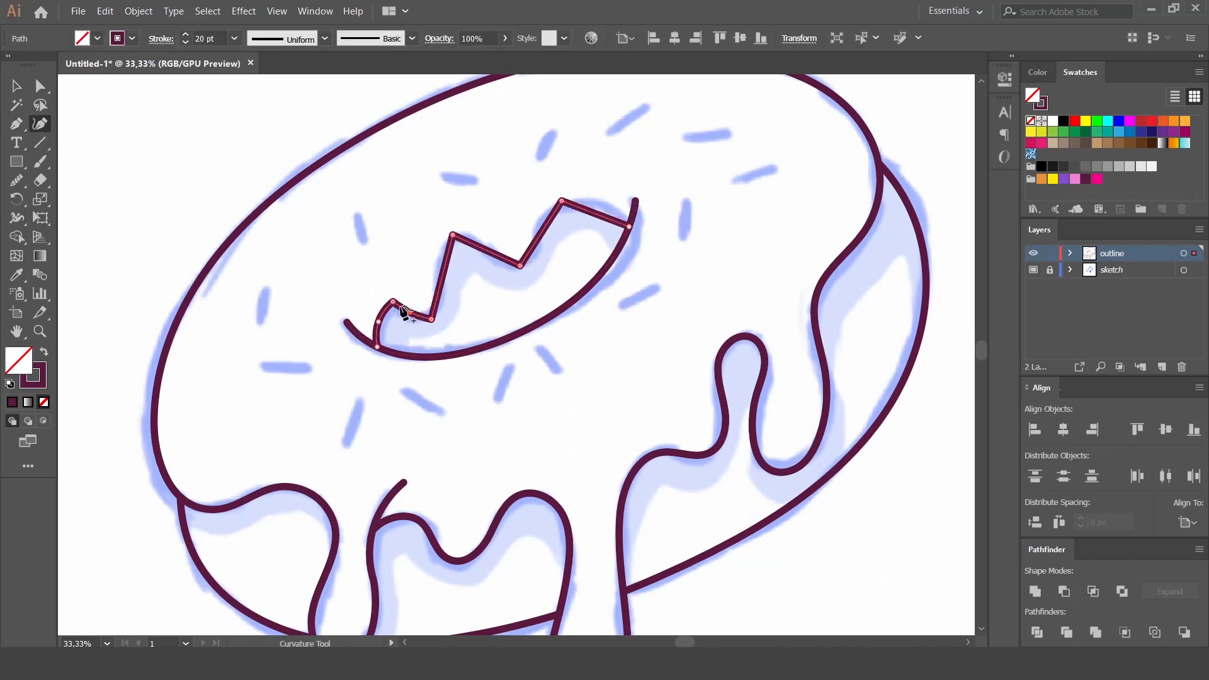
drag(392, 303, 448, 309)
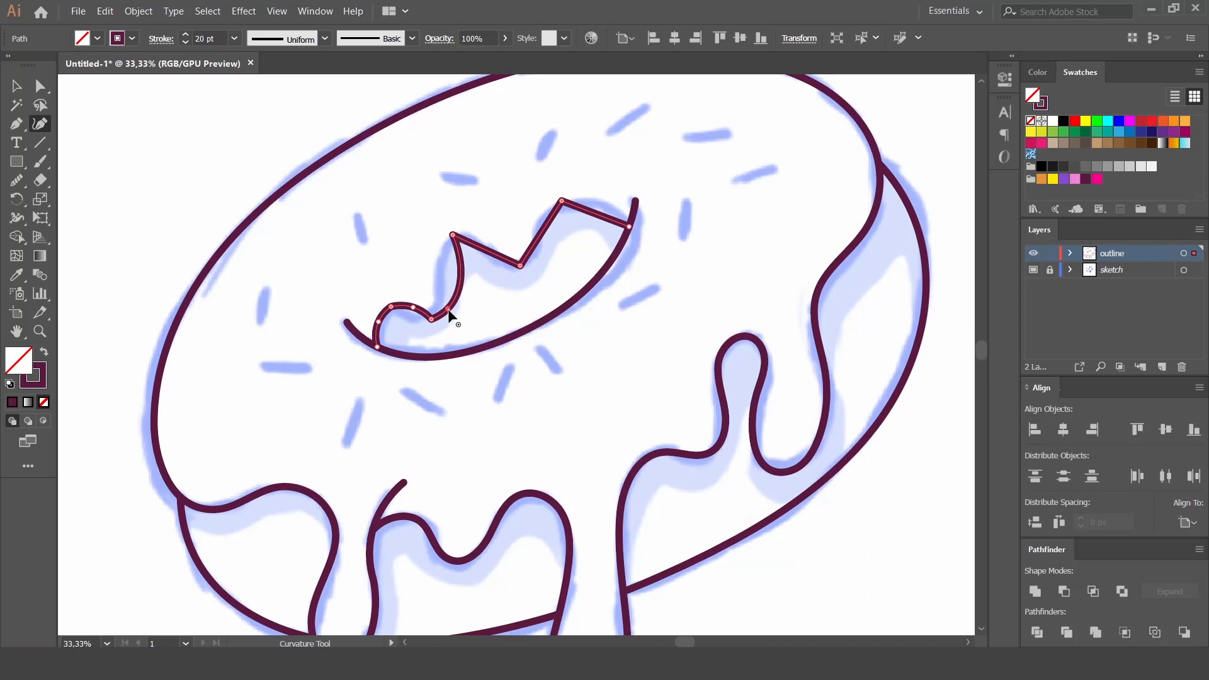
click(439, 285)
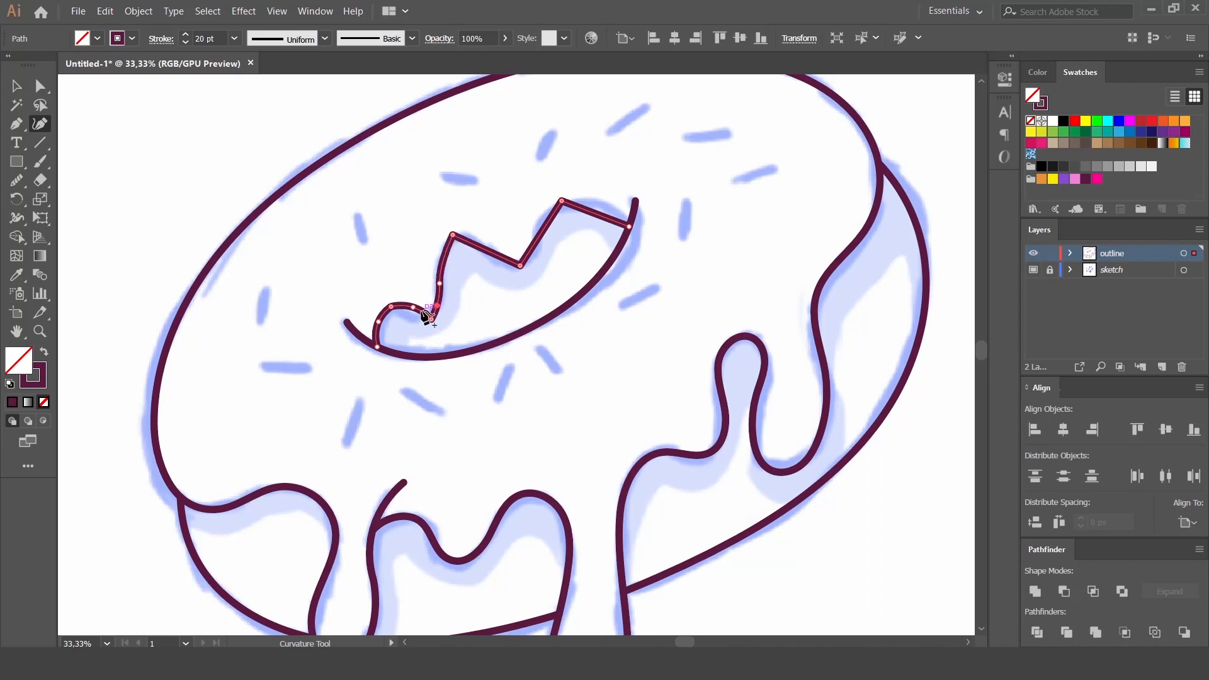
drag(413, 307, 417, 320)
click(472, 240)
click(497, 269)
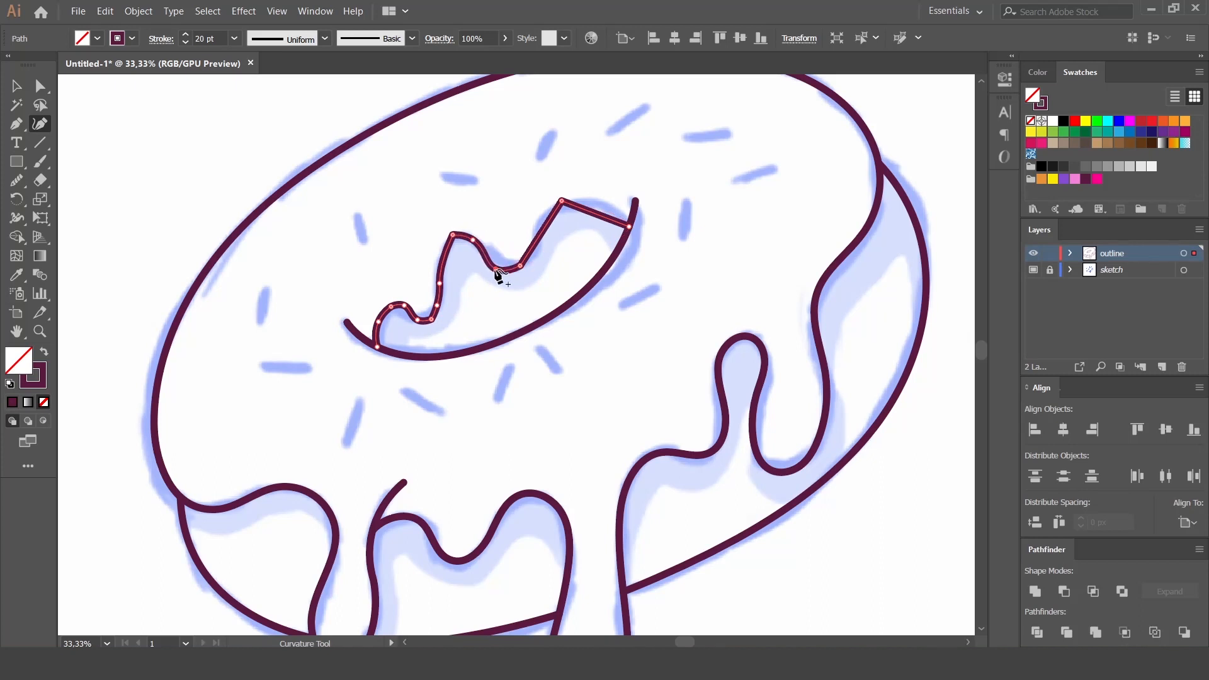
click(533, 251)
click(541, 220)
click(597, 200)
click(440, 253)
Smooth the bumps in the hole's wavy edge with the Smooth tool, and deselect the path.
click(17, 181)
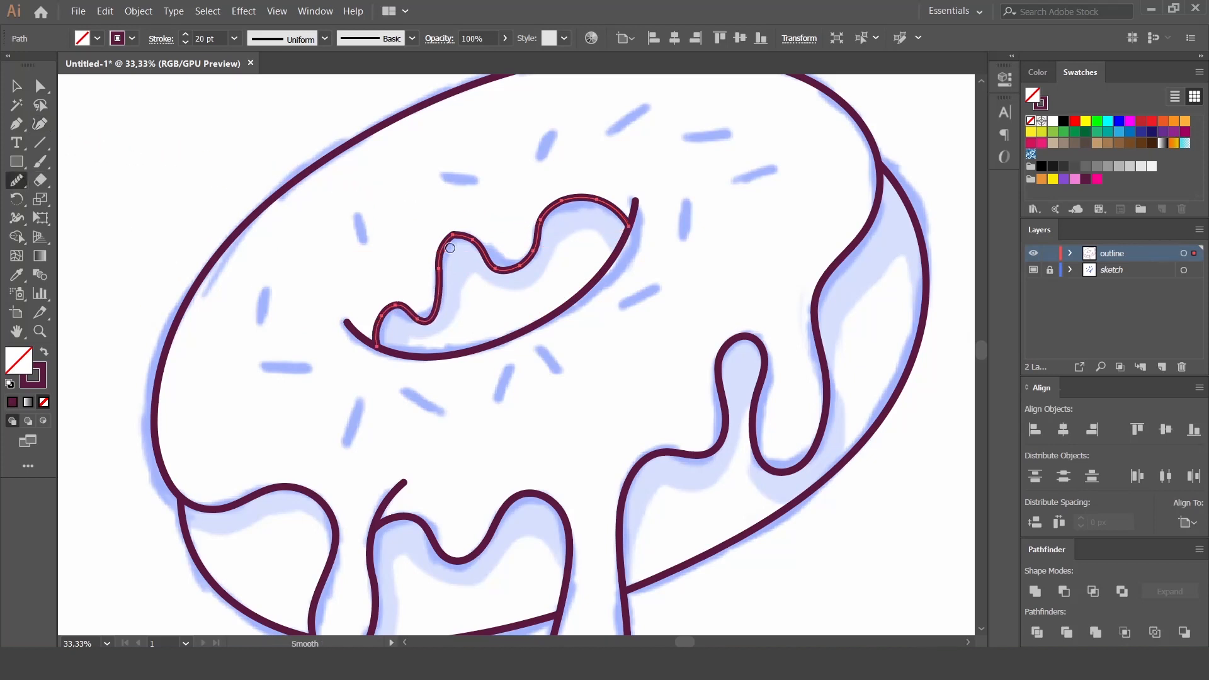
mouse_move(495, 266)
mouse_down()
mouse_move(526, 259)
mouse_move(586, 201)
mouse_move(542, 226)
mouse_move(517, 275)
mouse_move(472, 241)
mouse_up()
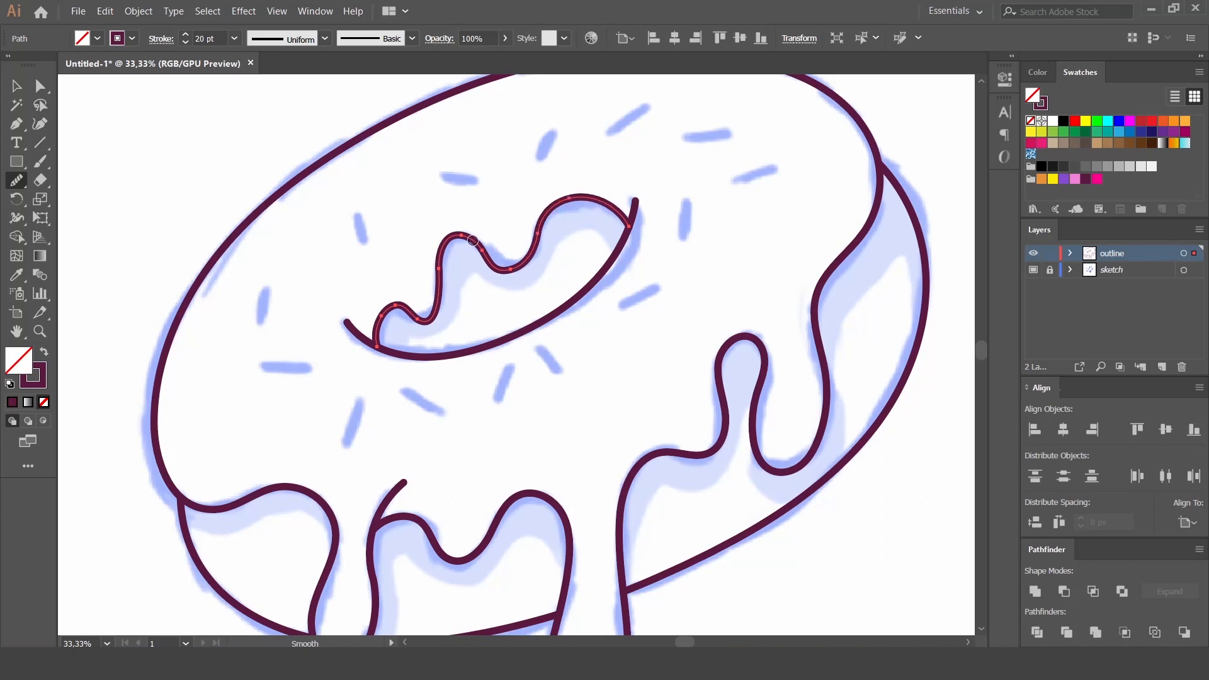
drag(407, 307, 465, 318)
key(v)
click(686, 278)
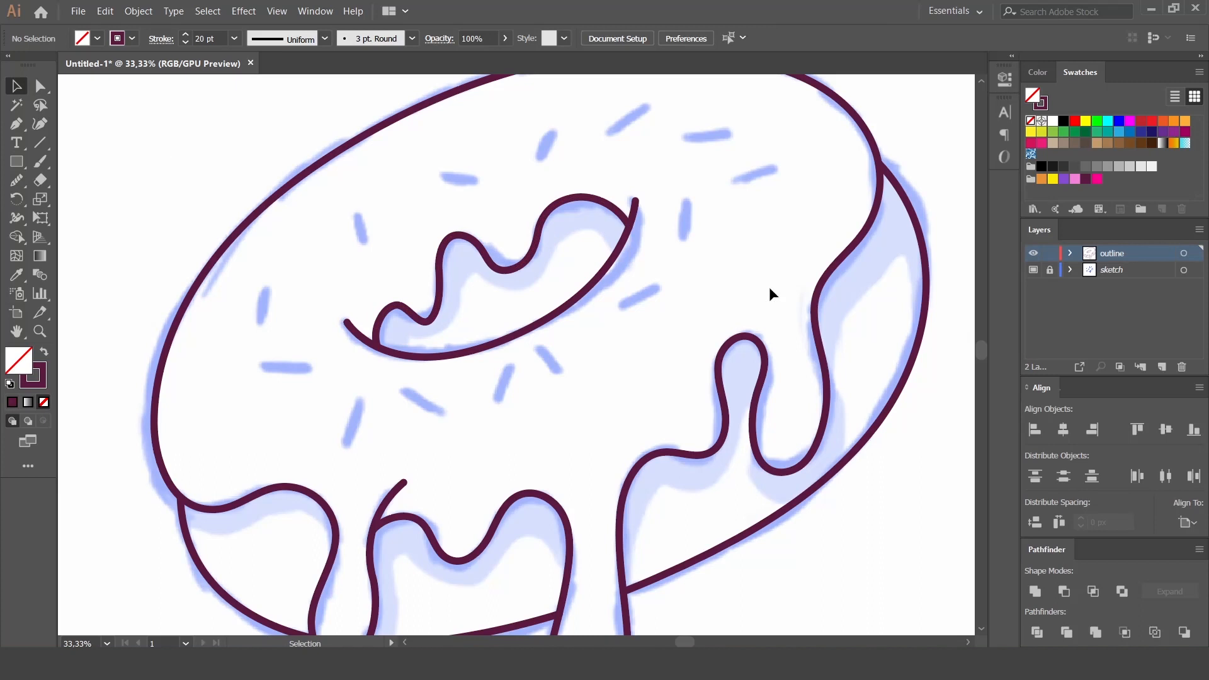
Set the stroke weight of all donut outline paths to 30 pt, and deselect them.
key(ctrl+0)
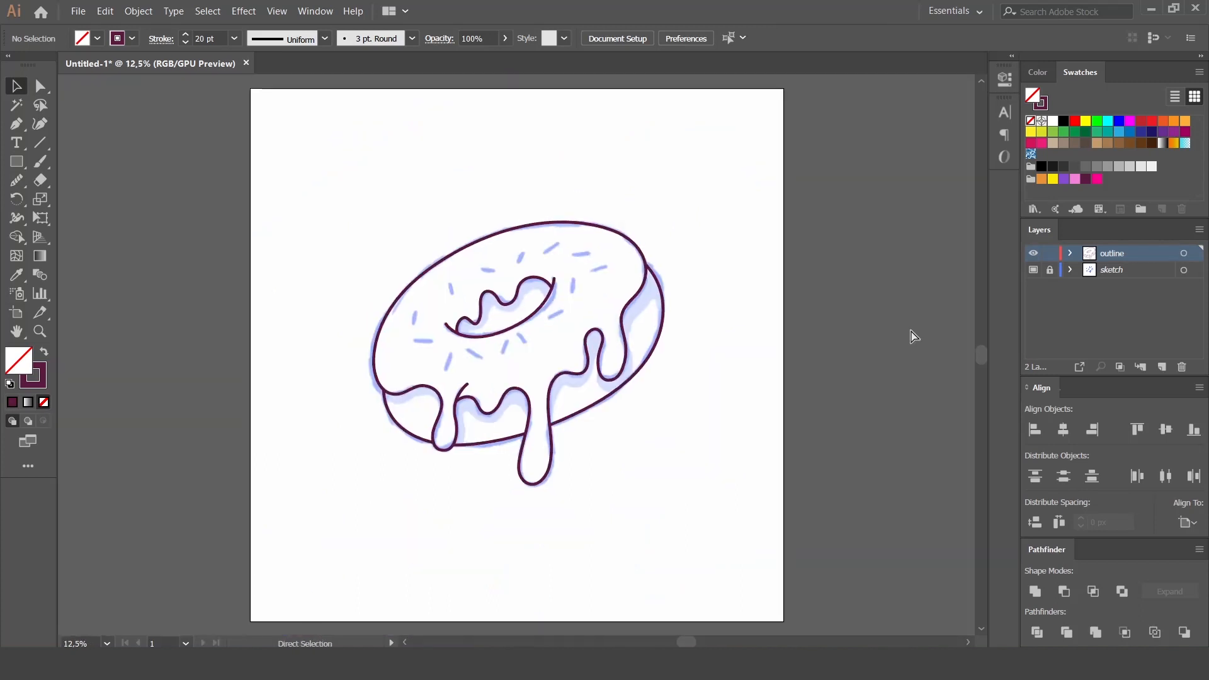
drag(299, 227, 649, 444)
drag(219, 39, 184, 40)
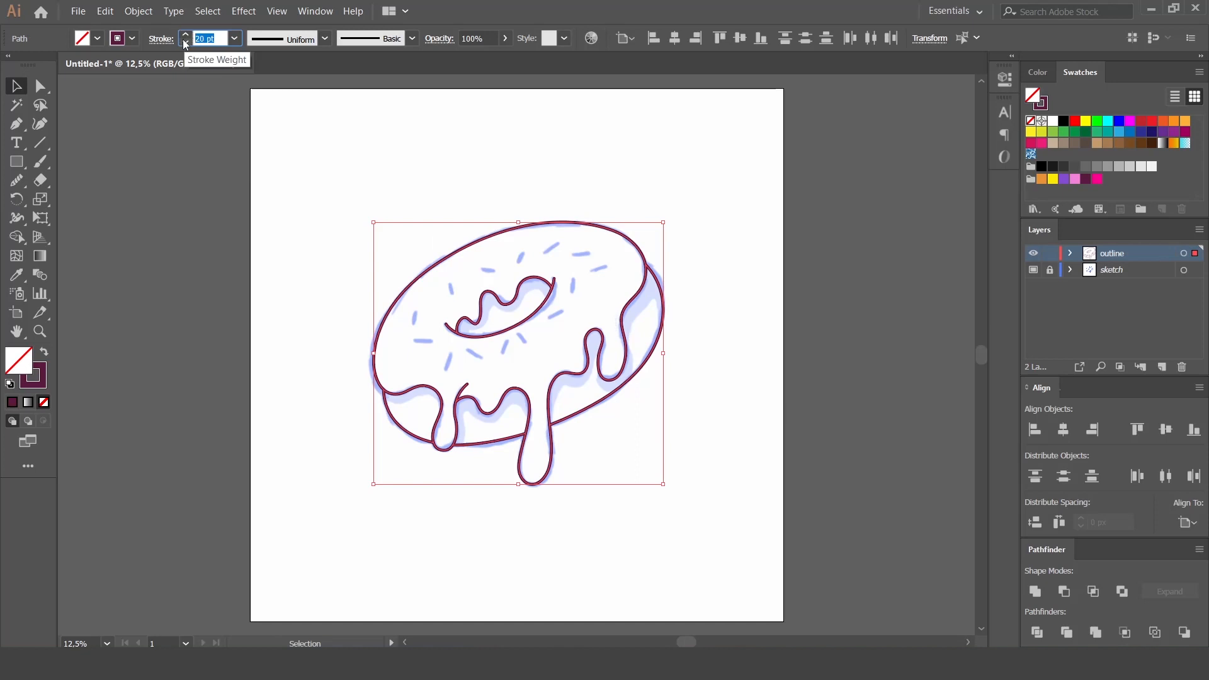
text(30)
key(Return)
click(714, 253)
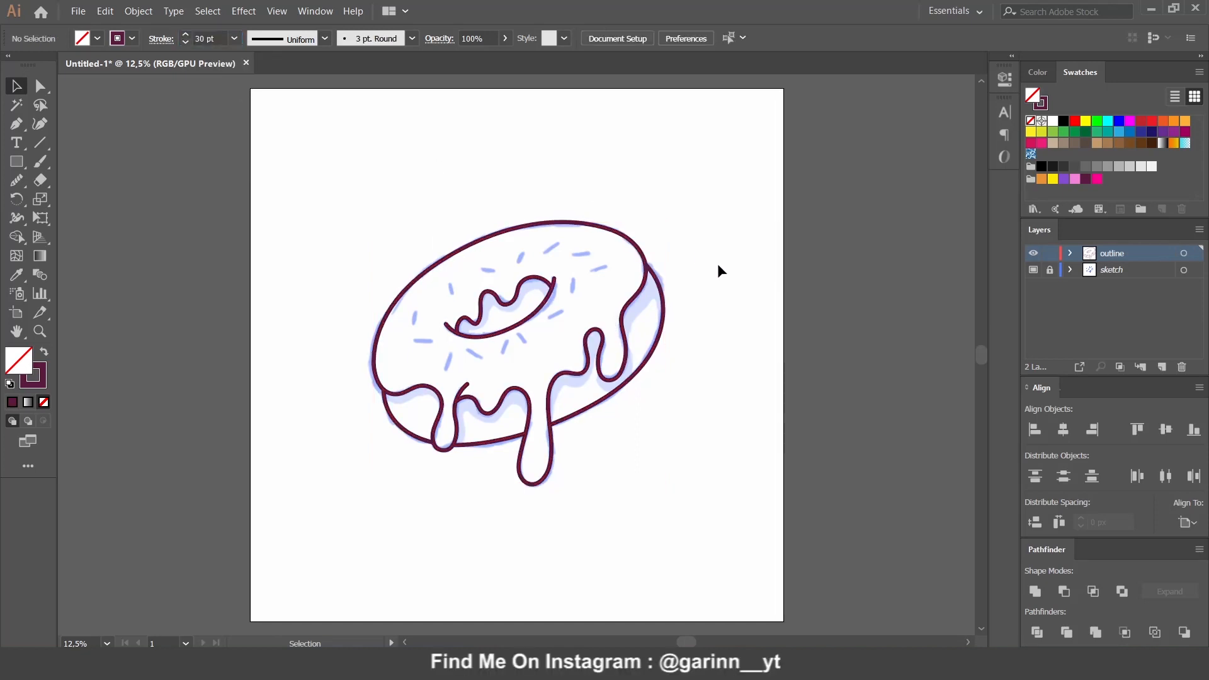
Add a layer named "color" between the outline and sketch layers.
click(1157, 270)
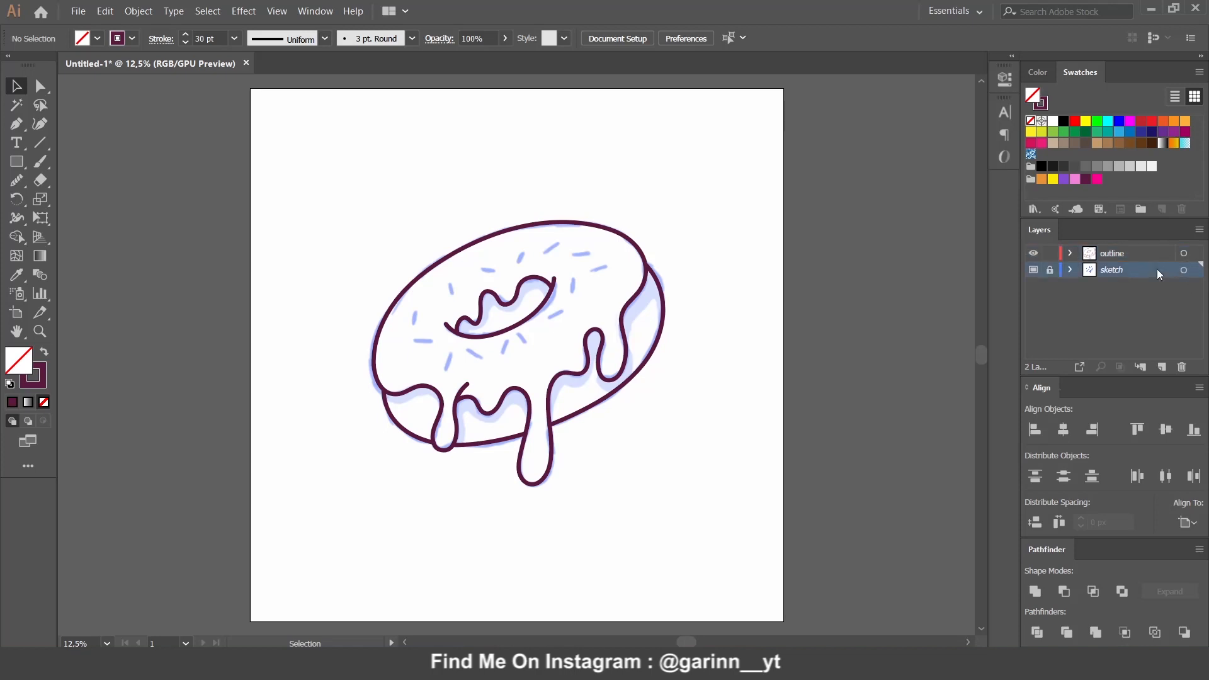
click(1161, 367)
text(color)
Hide the sketch layer, duplicate all outline paths in place, and move the copies to the color layer.
drag(374, 188, 627, 485)
click(1033, 286)
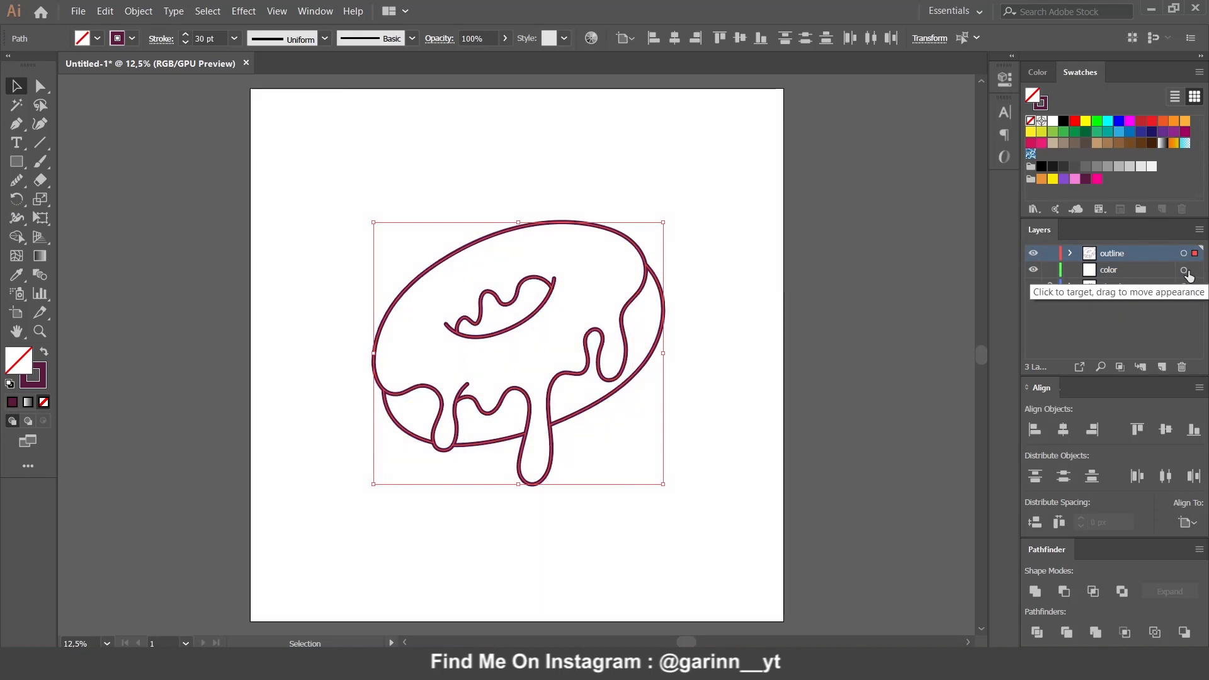
click(105, 11)
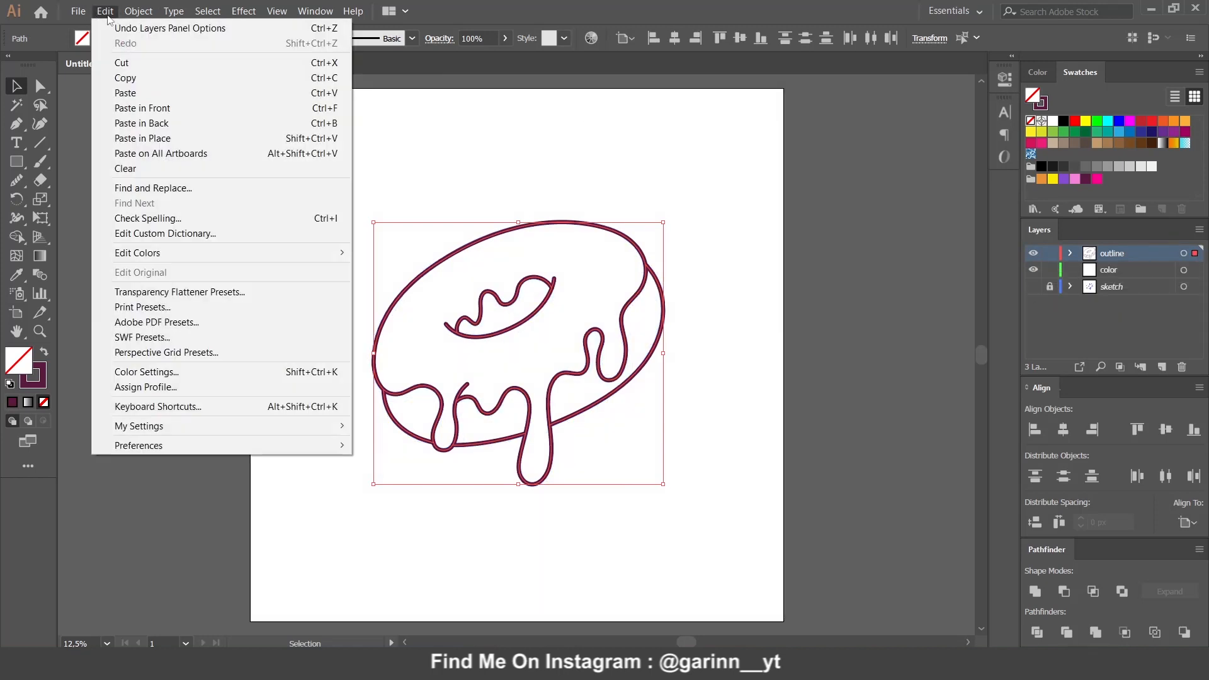
click(126, 77)
click(107, 11)
click(157, 112)
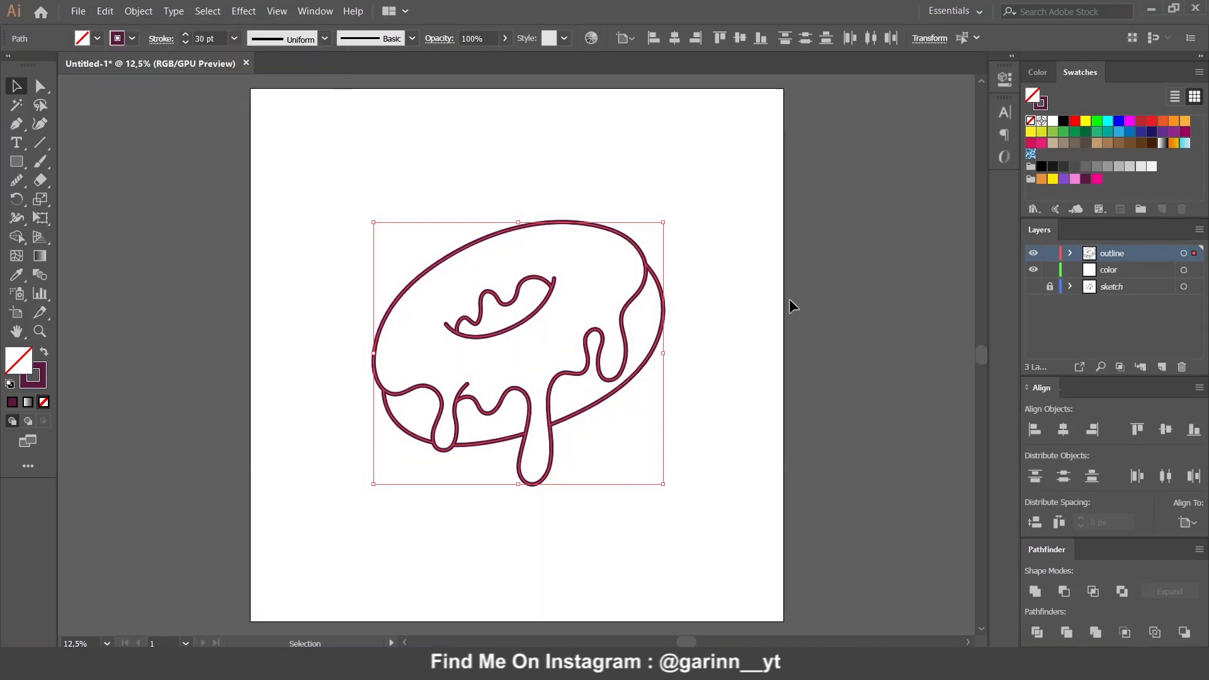
drag(1195, 253, 1194, 270)
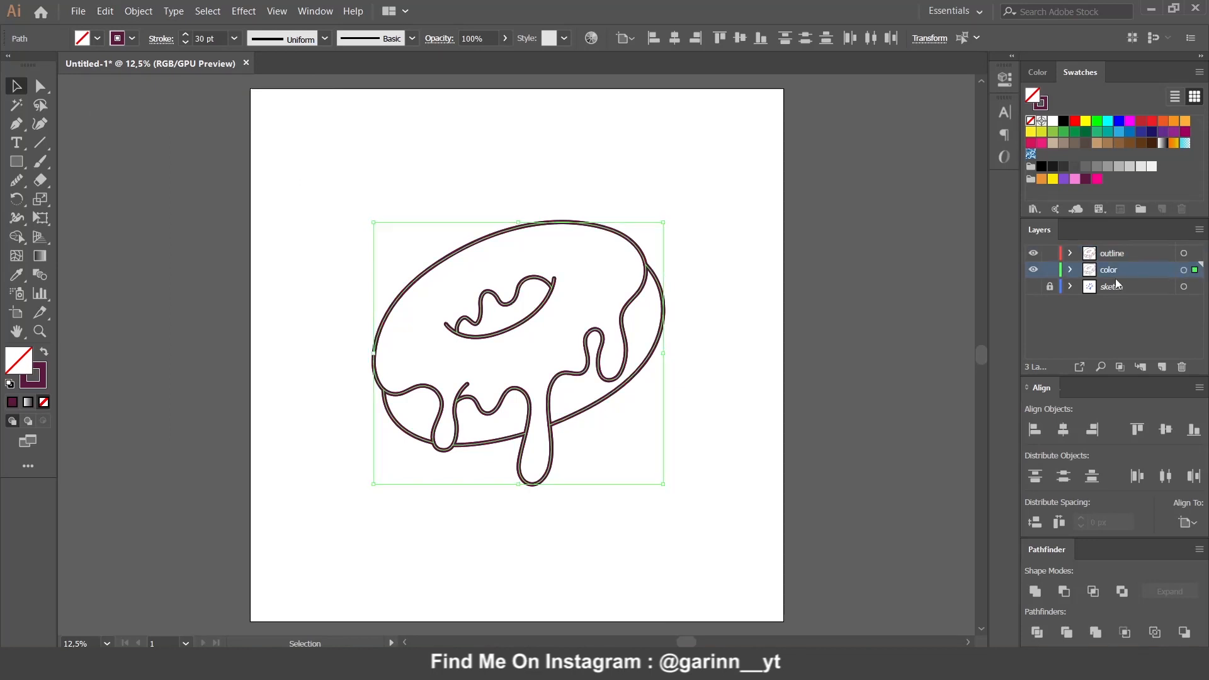
Lock and hide the outline layer, and expand the color layer's paths into filled shapes.
click(1050, 254)
click(1033, 253)
right_click(518, 235)
drag(378, 197, 663, 473)
click(134, 15)
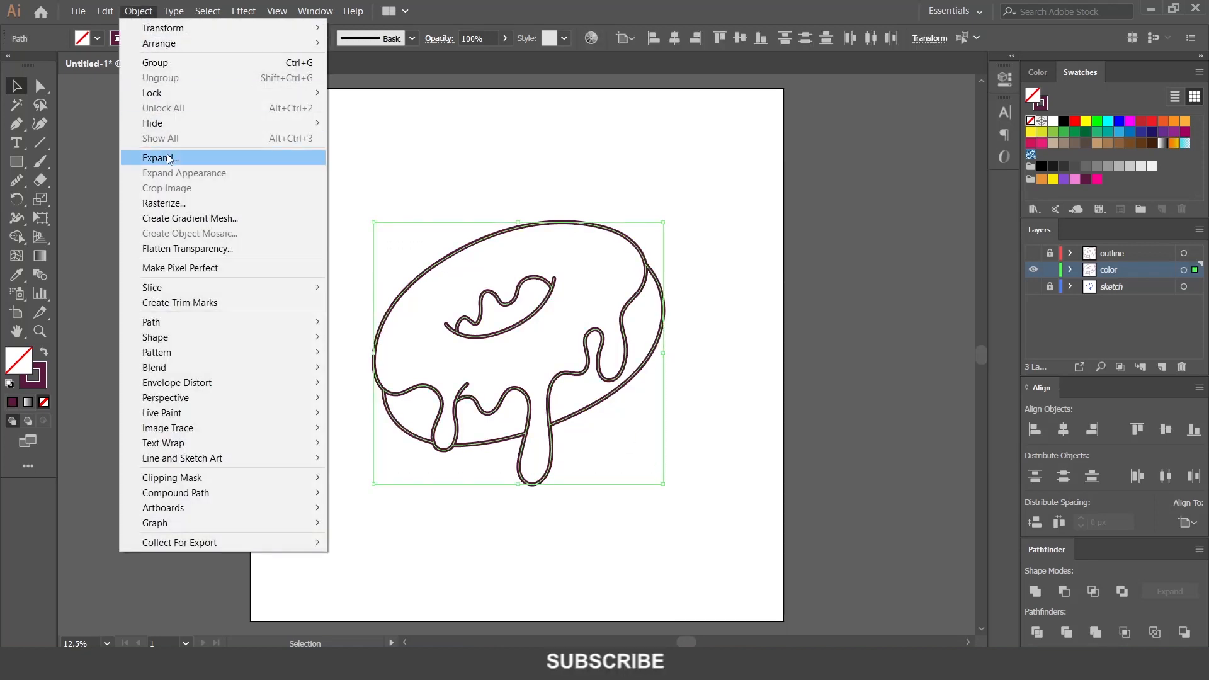
click(161, 157)
click(567, 423)
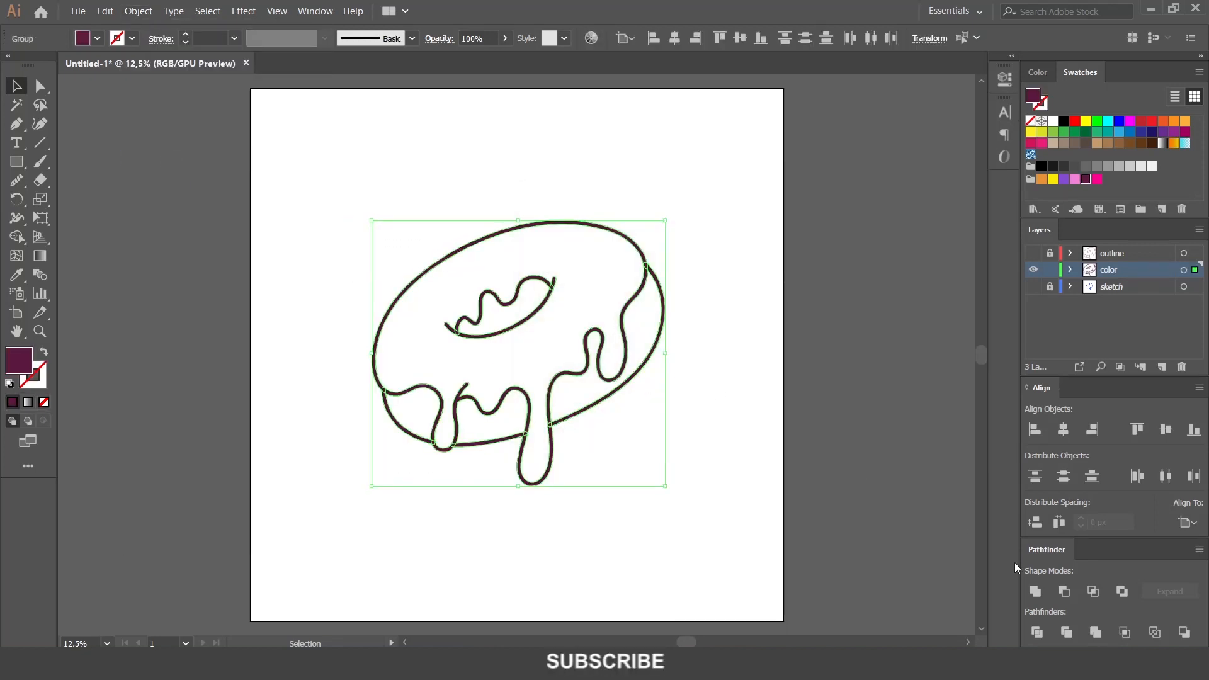
Unite the expanded line shapes, ungroup the result, and release its compound path.
right_click(627, 334)
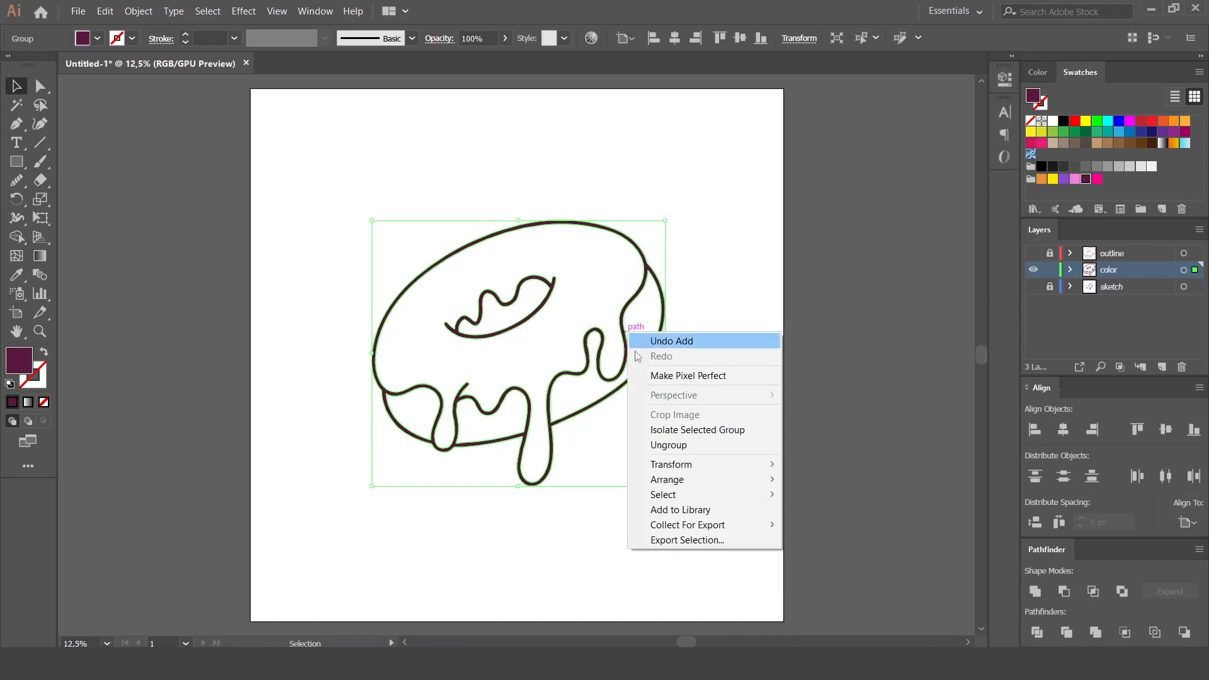
click(637, 446)
right_click(622, 343)
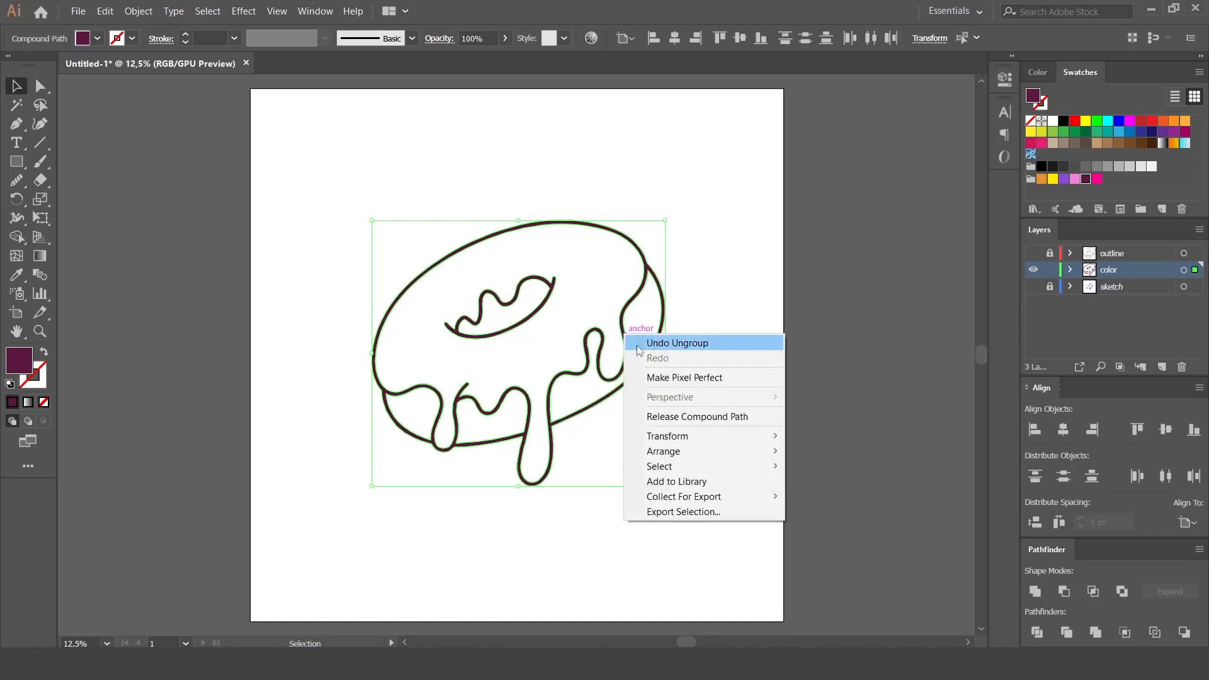
click(686, 415)
Delete the outer silhouette shape covering the donut on the color layer.
click(666, 273)
click(657, 272)
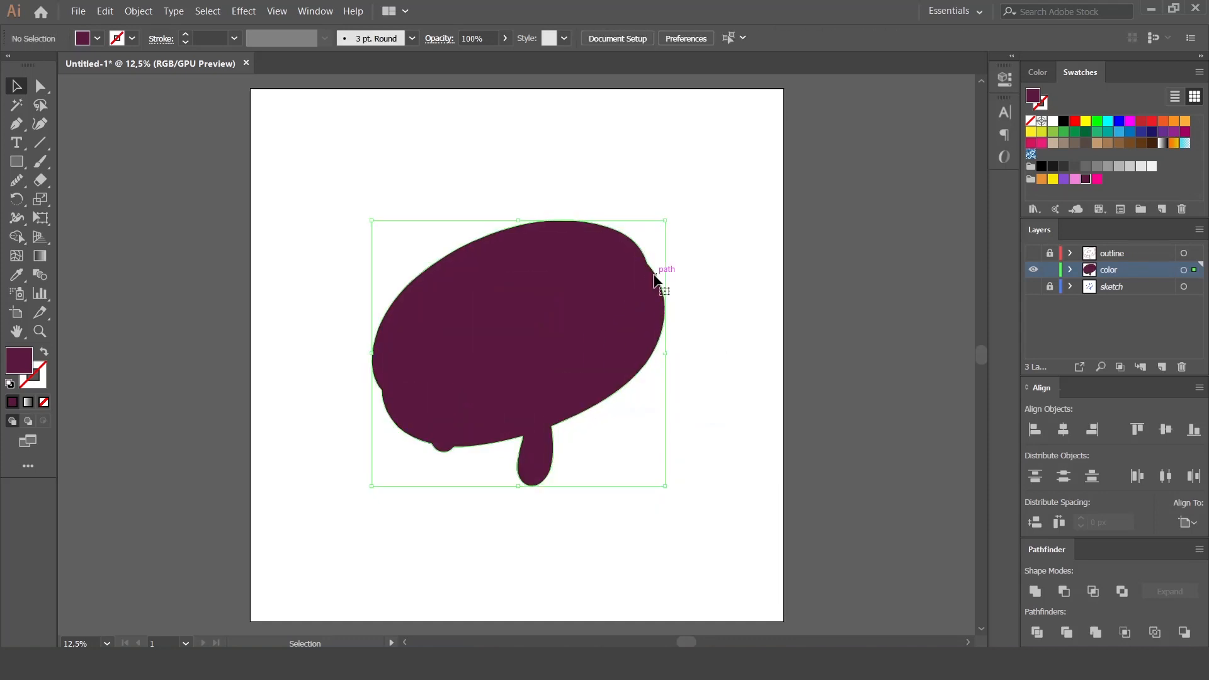
key(Delete)
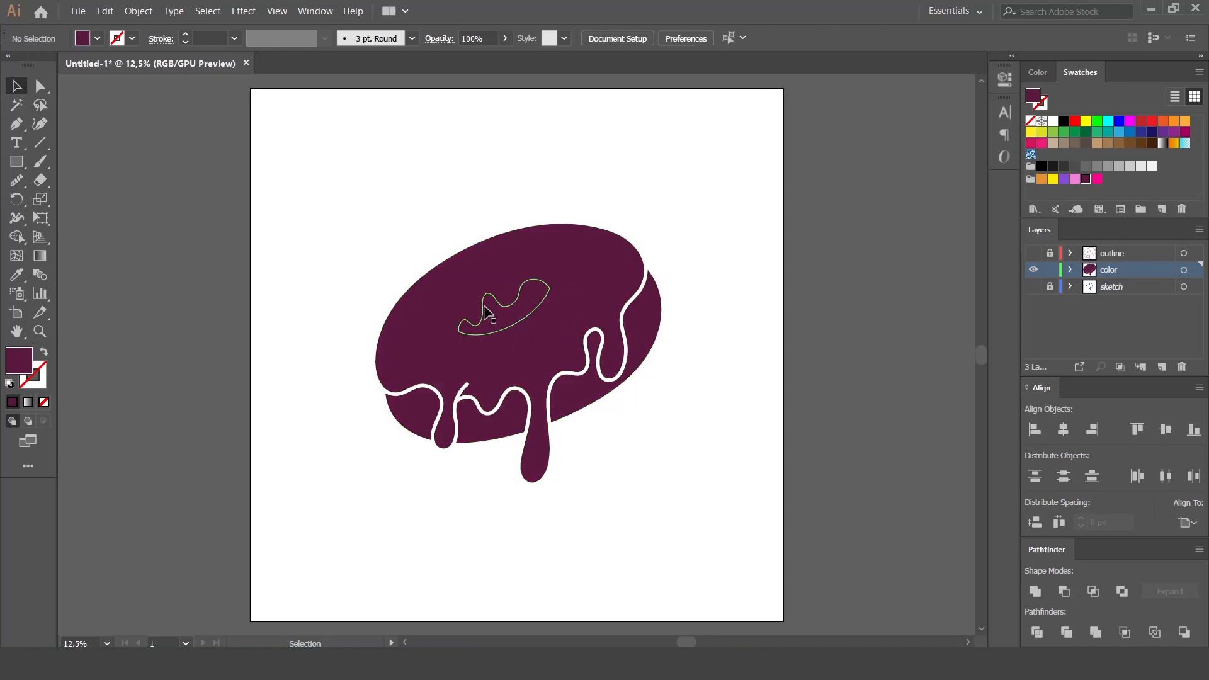
Fill the three dough pieces below the icing with orange, and the icing shape with light pink.
click(654, 325)
shift+click(492, 428)
shift+click(409, 415)
click(1043, 179)
click(644, 274)
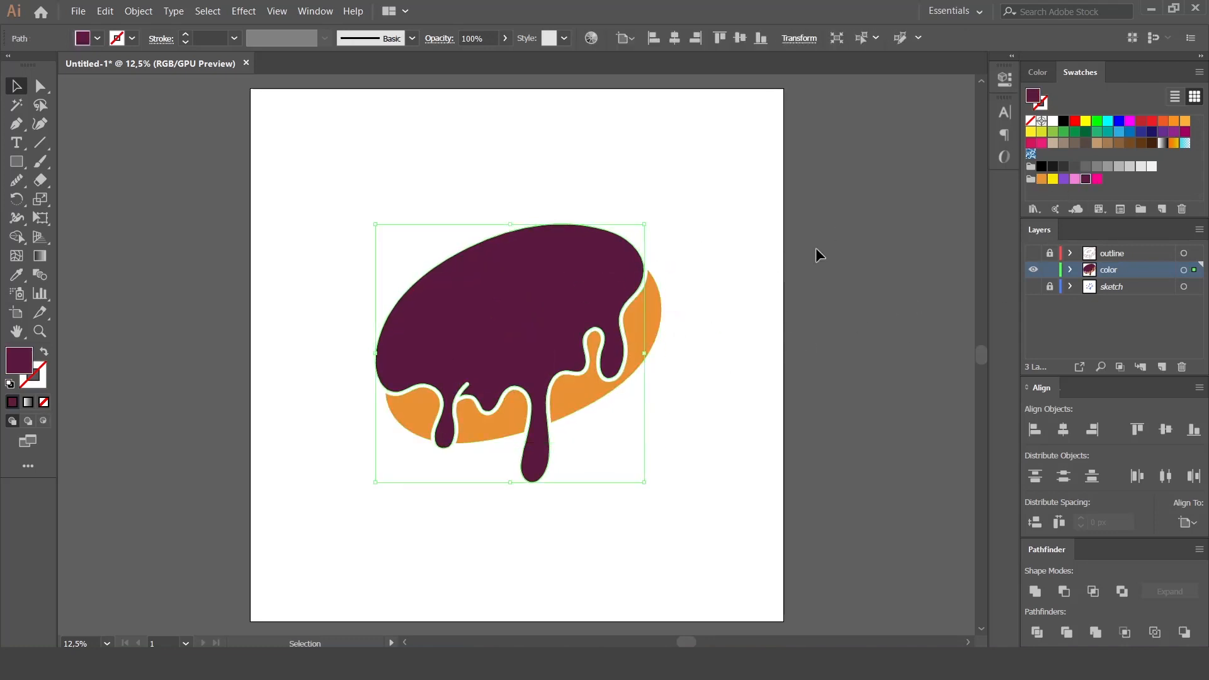
click(1074, 180)
Fill the donut's hole shape with orange, deselect it, and show the outline layer.
click(525, 313)
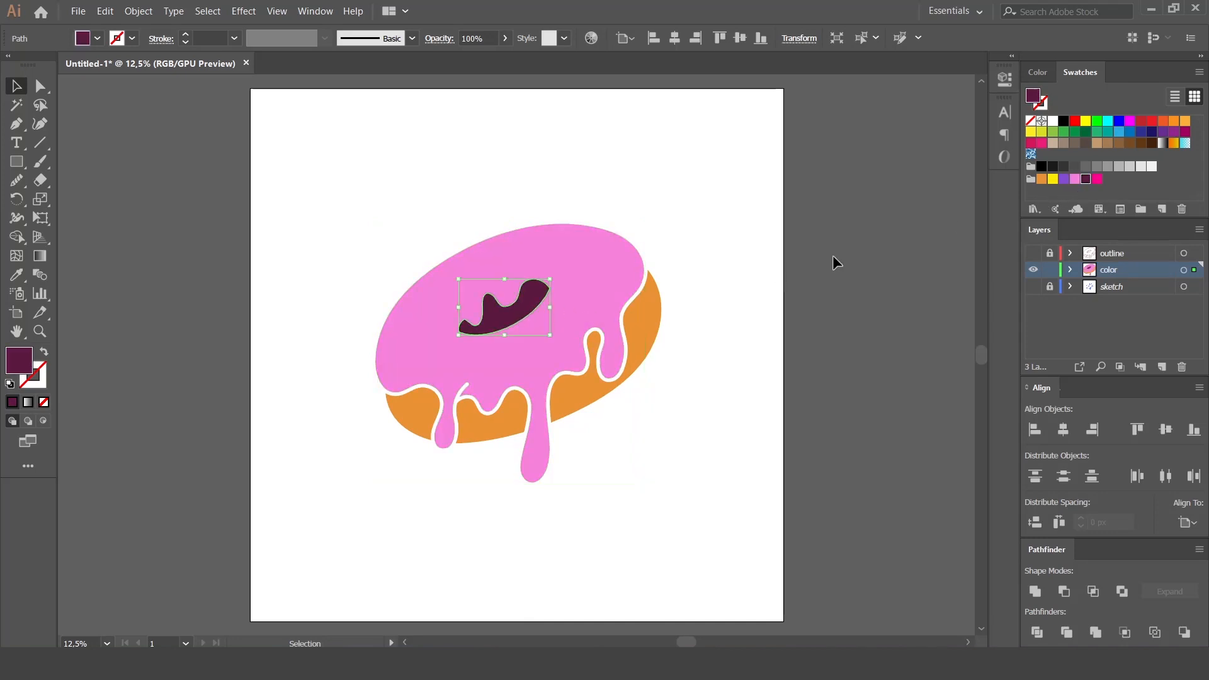
click(1042, 180)
click(743, 283)
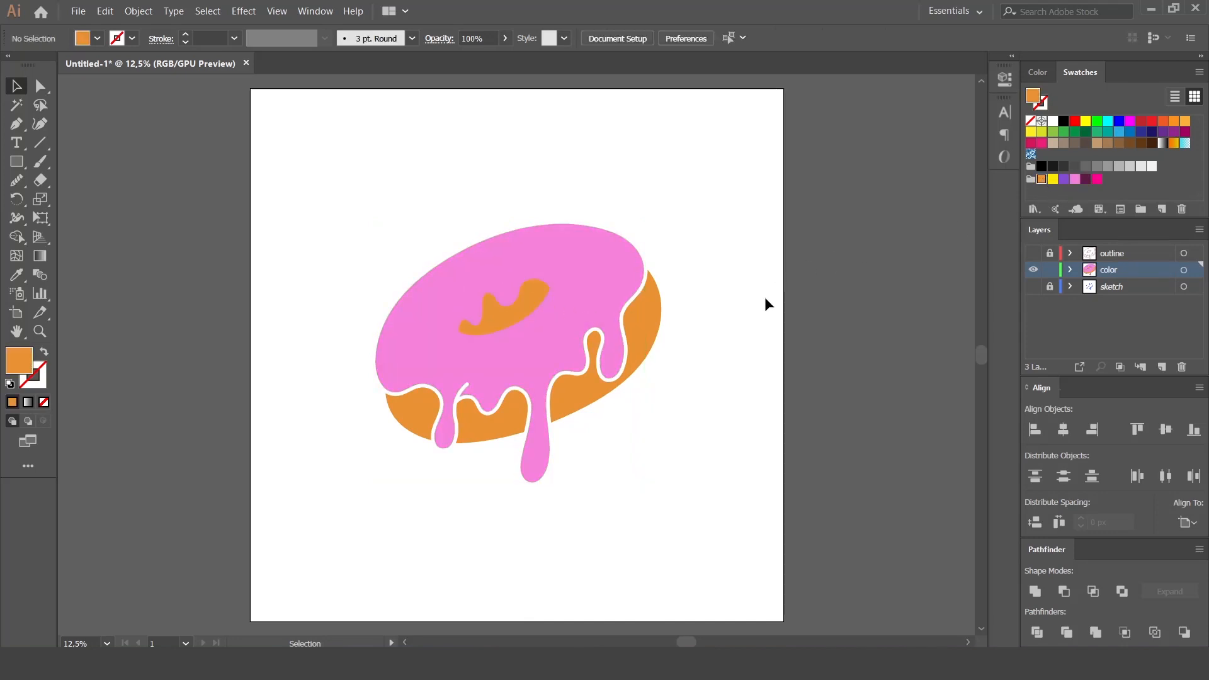
click(1032, 253)
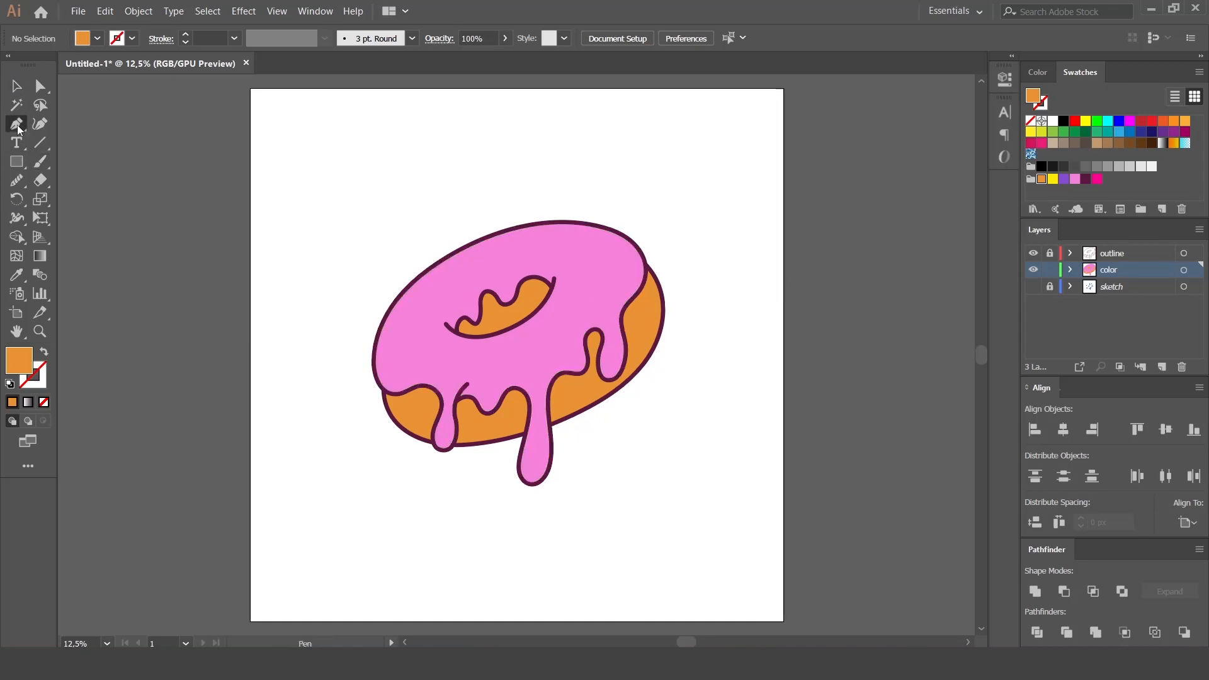
Start a curved Pen path on the color layer from outside the icing's left edge, following its lower edge around the left drip's inside.
key(ctrl+plus)
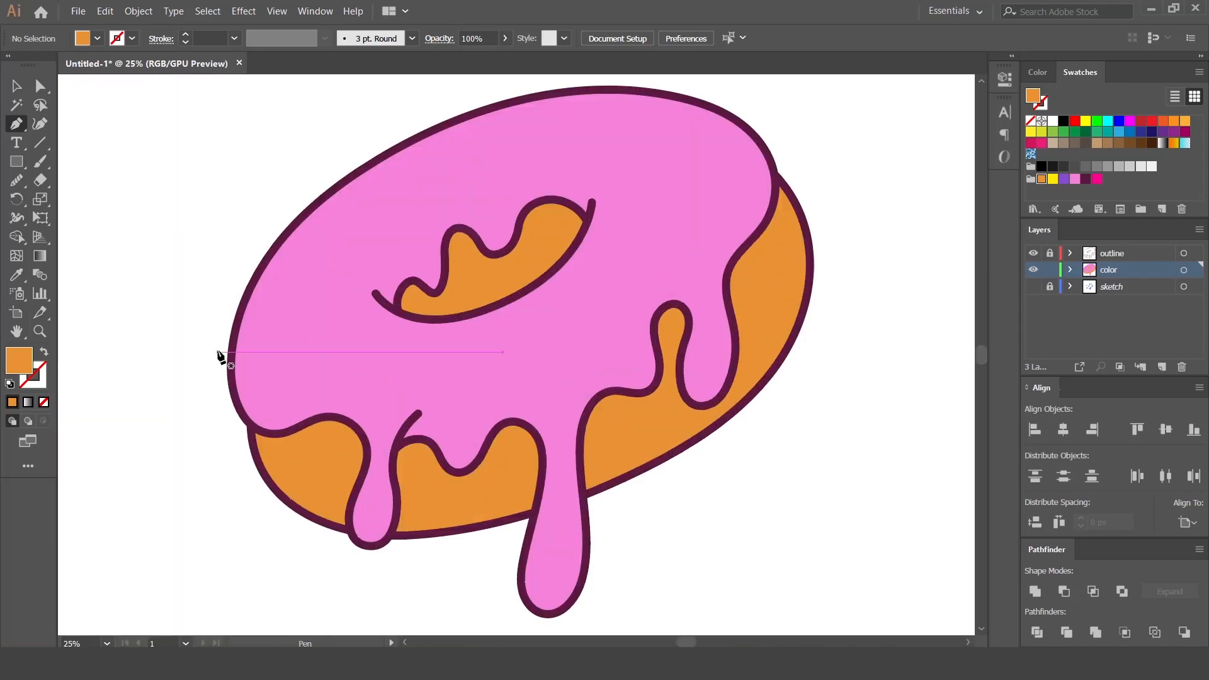
click(217, 376)
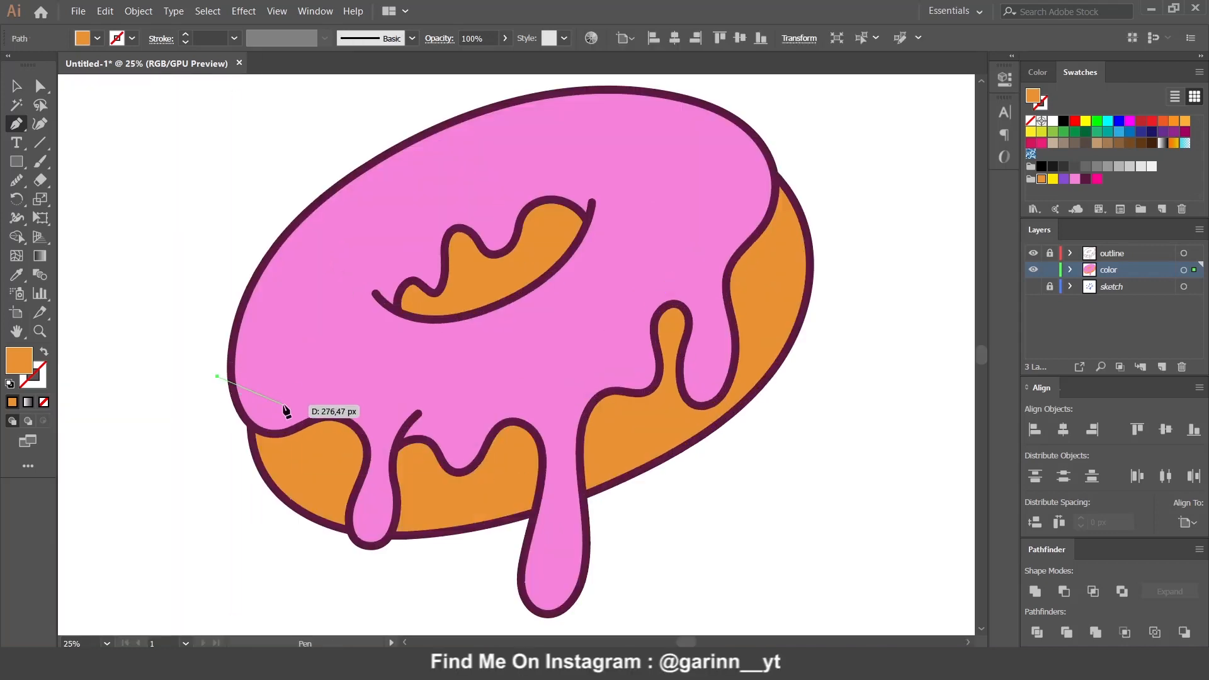
drag(284, 412, 330, 398)
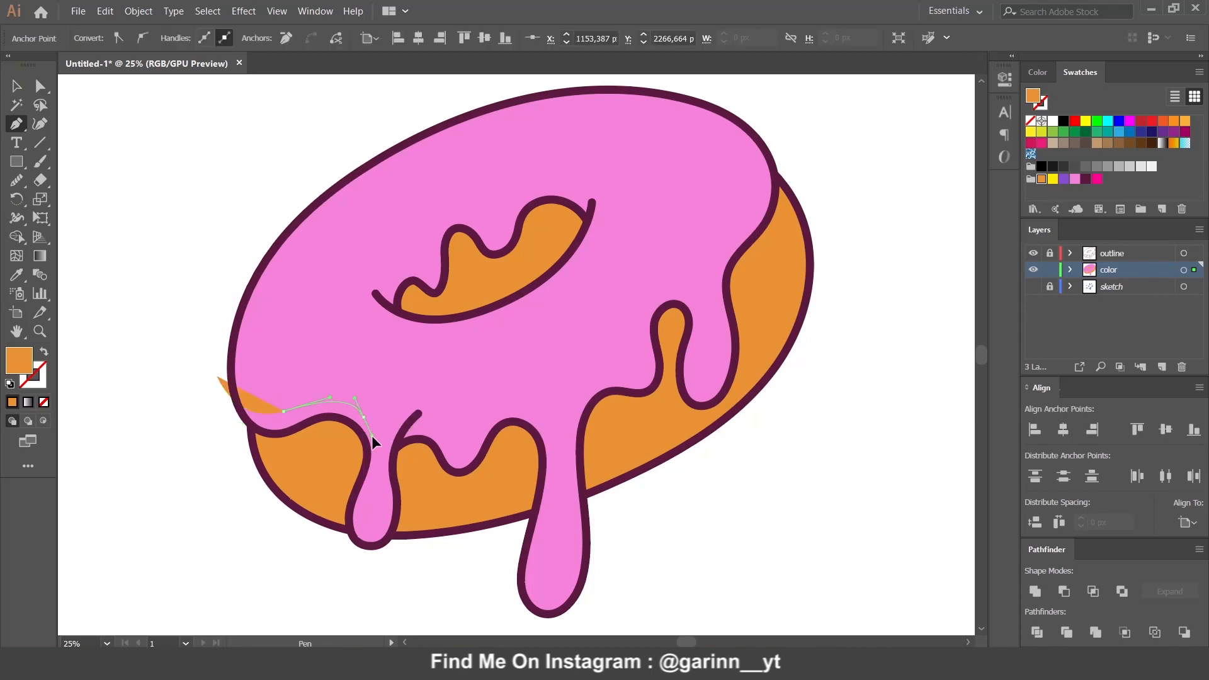
drag(373, 440, 374, 430)
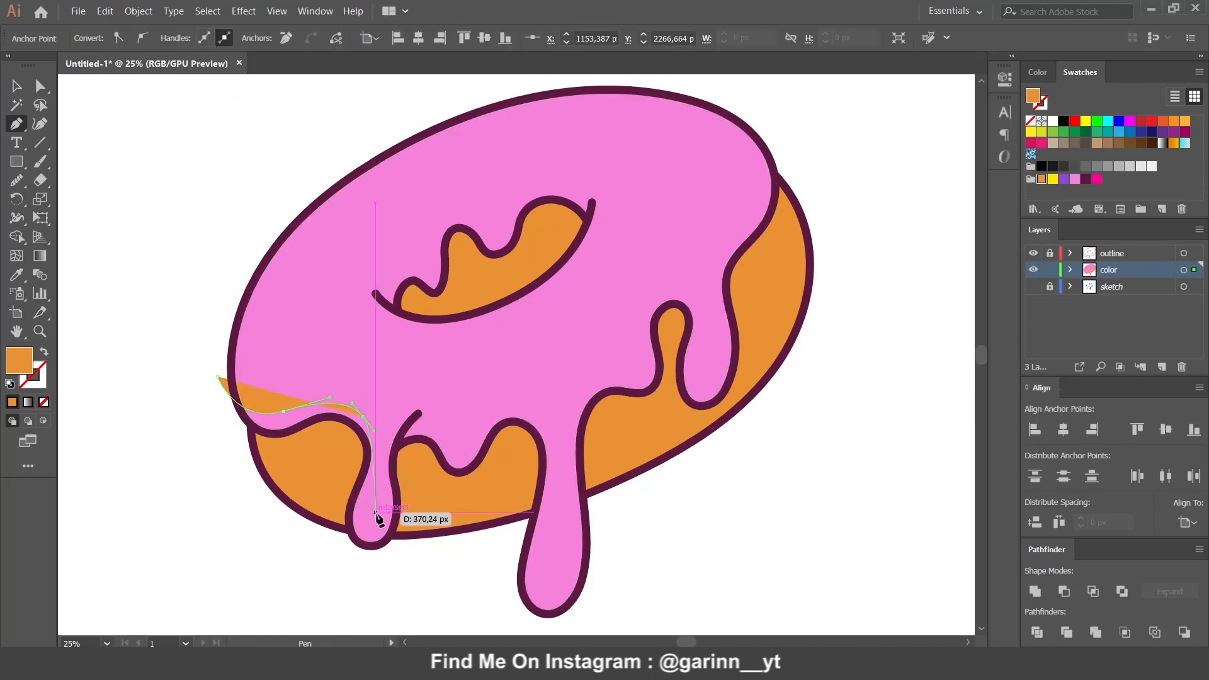
drag(347, 551, 548, 360)
key(ctrl+plus)
drag(548, 266, 541, 224)
Continue the curved shading path around the left drip's tip, over the crease and along the icing's middle waves to the central drip.
drag(626, 146, 679, 152)
click(624, 181)
drag(642, 191, 660, 186)
drag(691, 225, 735, 198)
drag(700, 223, 556, 292)
drag(635, 228, 667, 220)
drag(714, 250, 730, 275)
drag(721, 370, 708, 416)
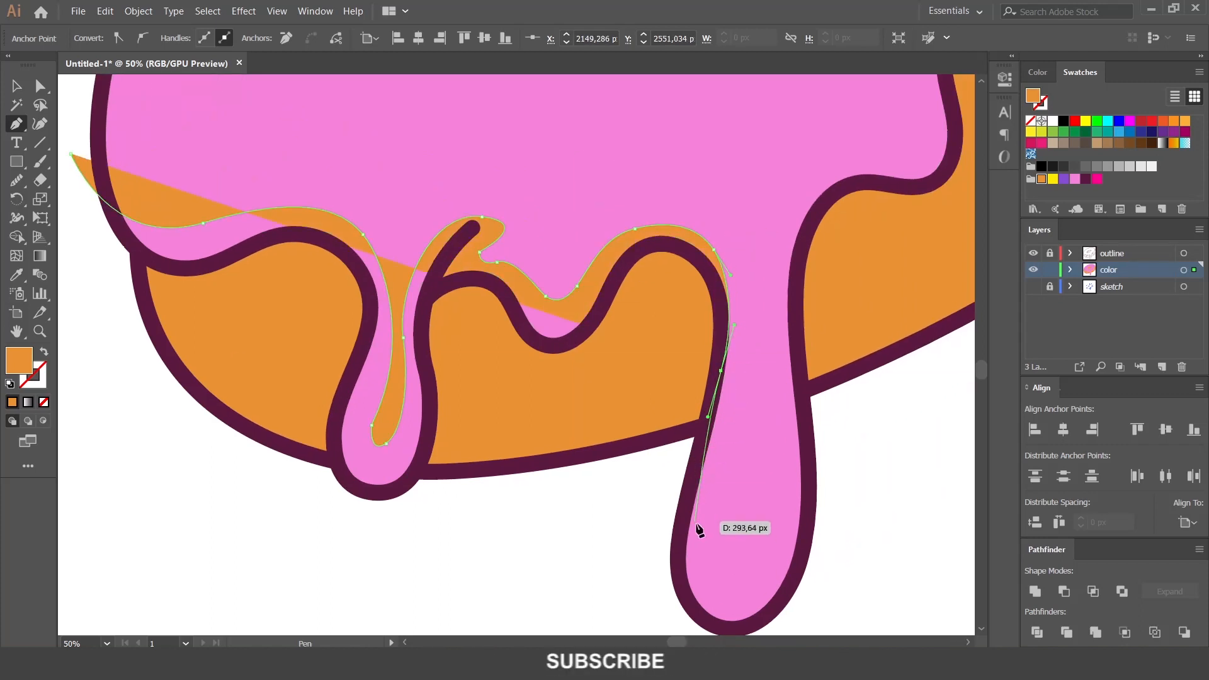
Curve the shading path inside the long central drip, around its lower end and back up its opposite edge.
drag(707, 561, 781, 530)
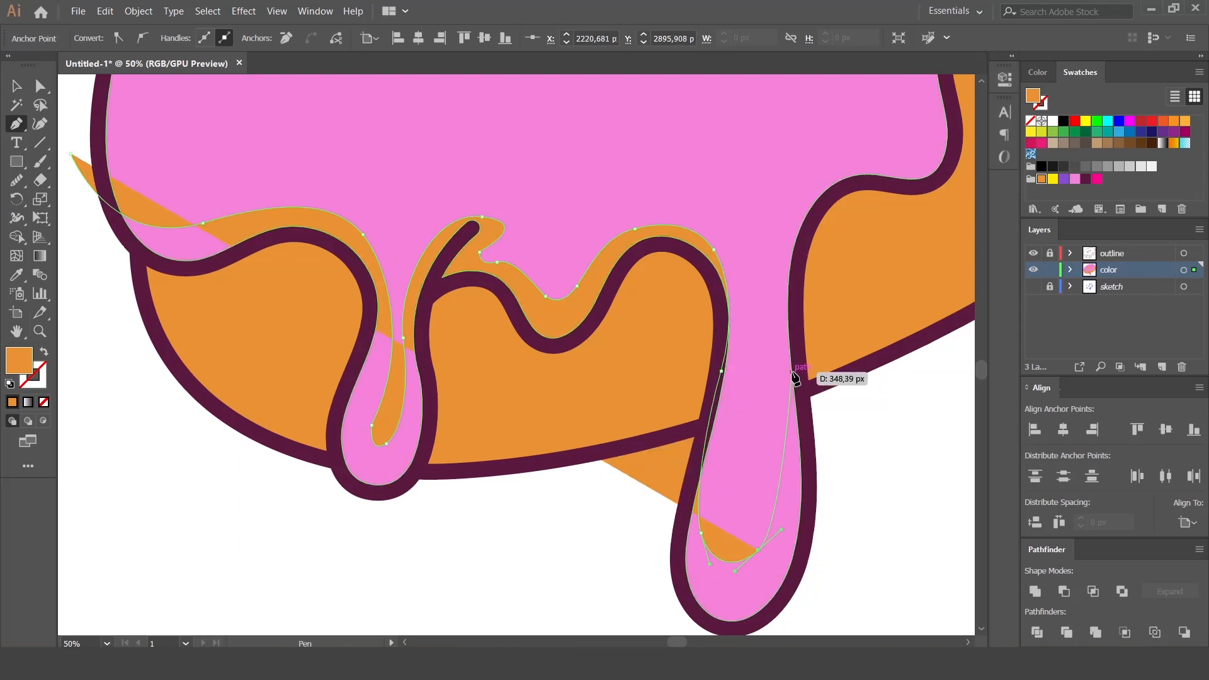
drag(796, 391, 792, 306)
drag(795, 301, 736, 433)
drag(737, 335, 738, 326)
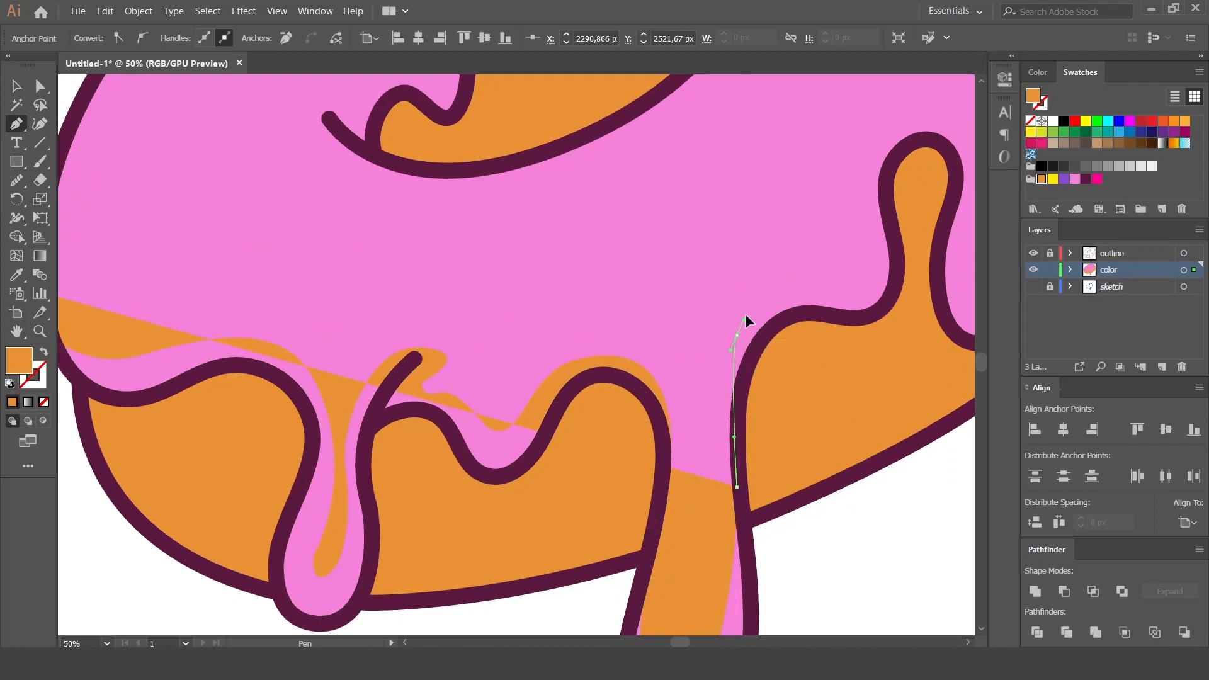
drag(754, 278, 754, 279)
Extend the shading path over the icing arch, around the right drip and up the edge to a point outside the donut.
drag(802, 264, 860, 201)
drag(859, 201, 743, 322)
drag(787, 238, 839, 220)
drag(867, 267, 869, 293)
drag(855, 382, 872, 413)
drag(897, 303, 704, 416)
drag(764, 252, 765, 252)
drag(764, 252, 748, 386)
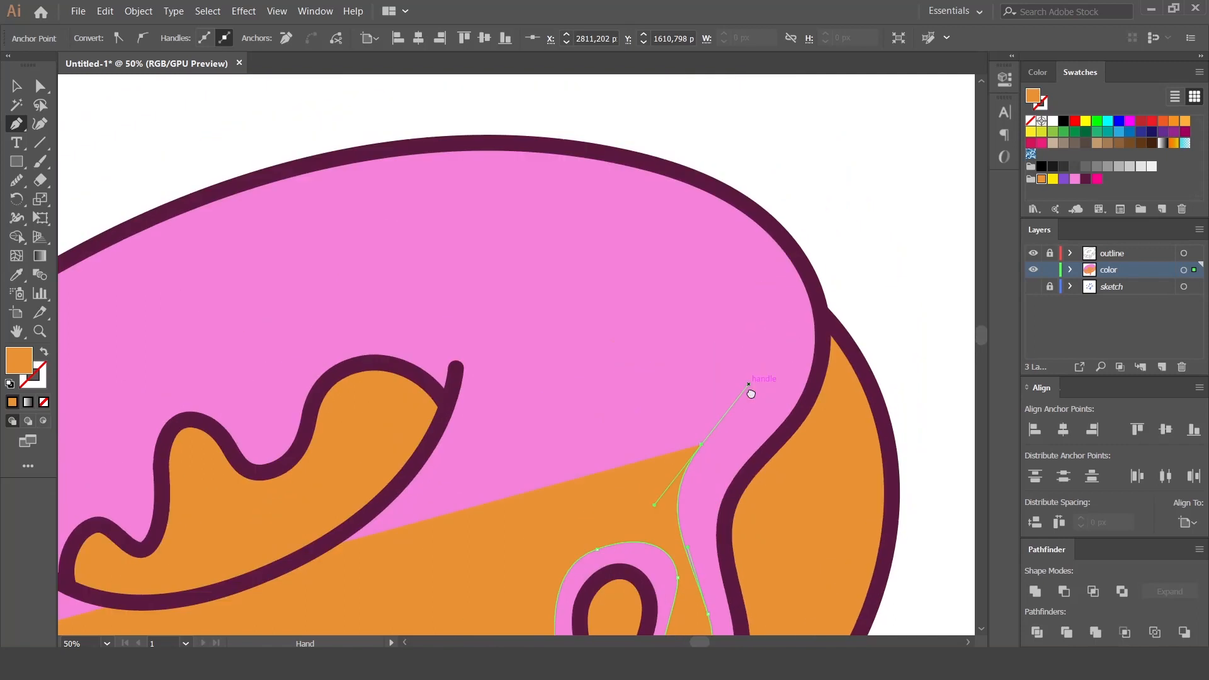
drag(815, 270, 807, 188)
click(928, 326)
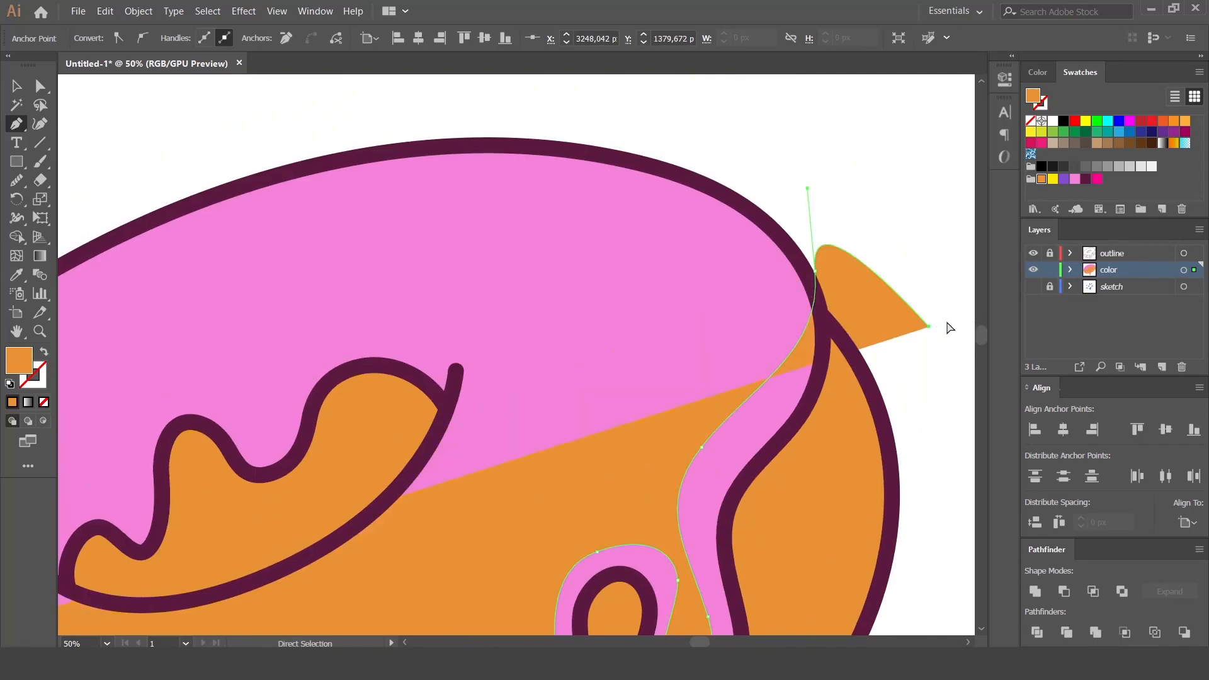
Close the shading shape with straight segments running outside and below the donut back to its starting point.
key(ctrl+0)
click(719, 417)
click(599, 515)
click(462, 543)
click(347, 501)
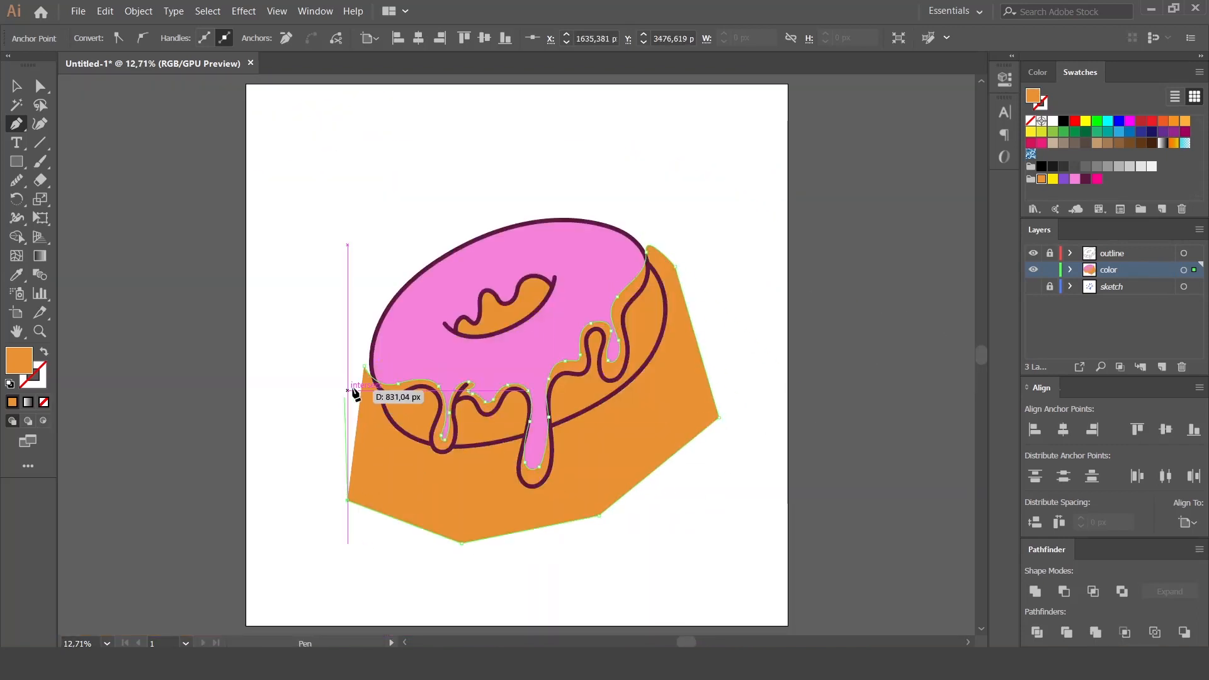
click(365, 367)
key(v)
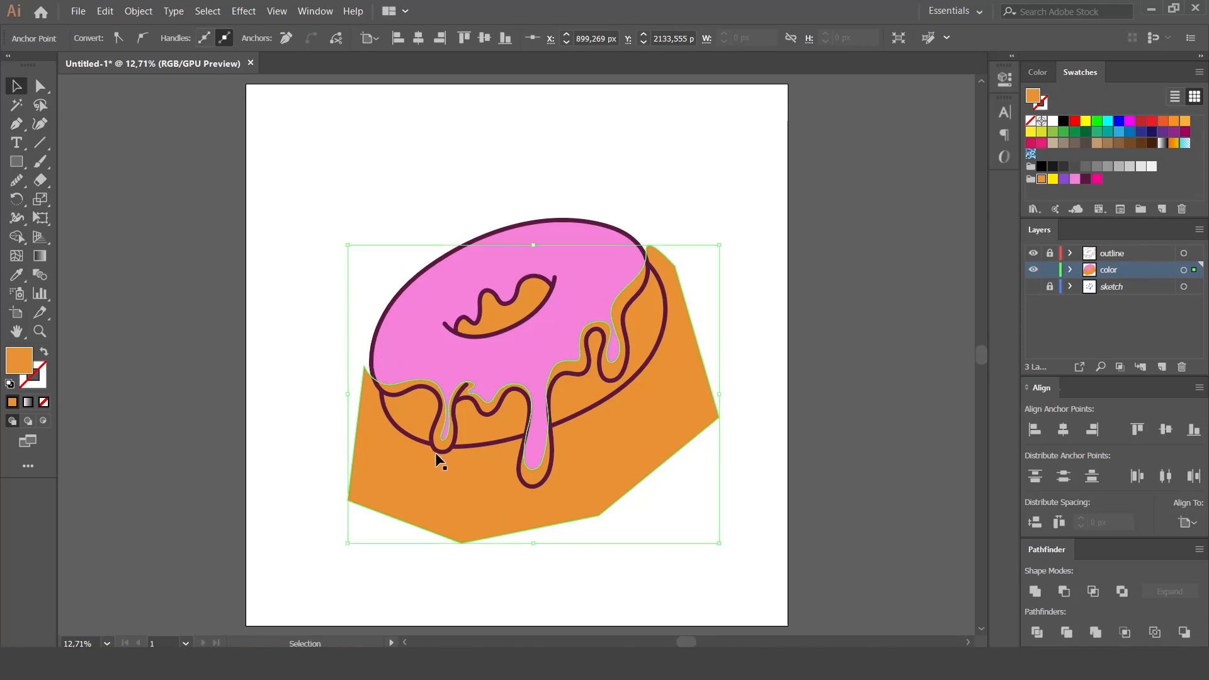
Remove the part of the shading shape that lies outside the icing using Shape Builder.
key(ctrl+a)
click(17, 241)
drag(294, 458, 371, 458)
key(v)
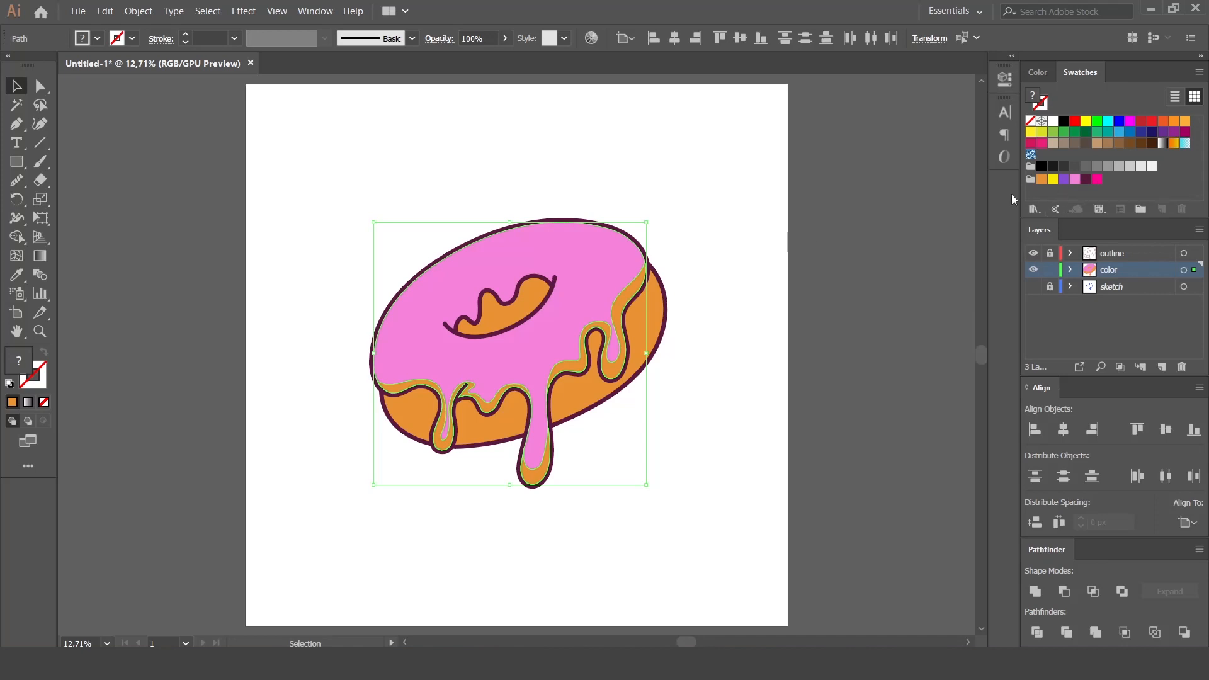
Fill the icing and its shading pieces with light pink, and darken that fill to a deeper pink.
click(1074, 180)
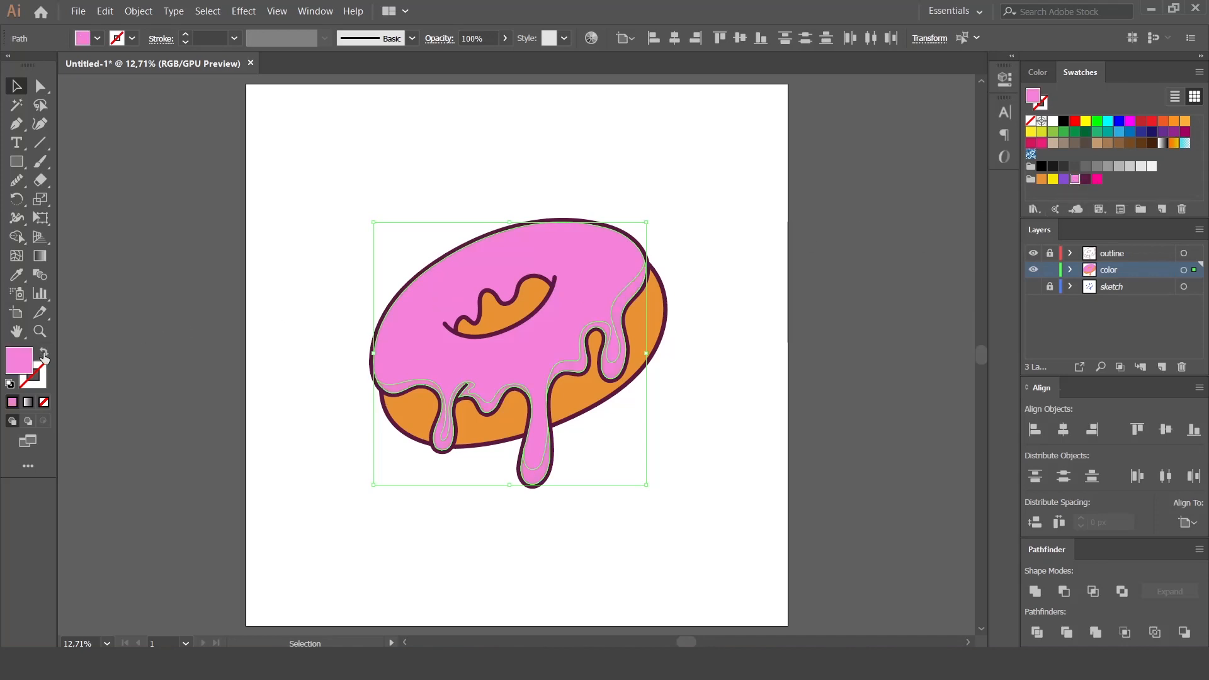
double_click(17, 362)
click(700, 190)
click(965, 162)
click(855, 223)
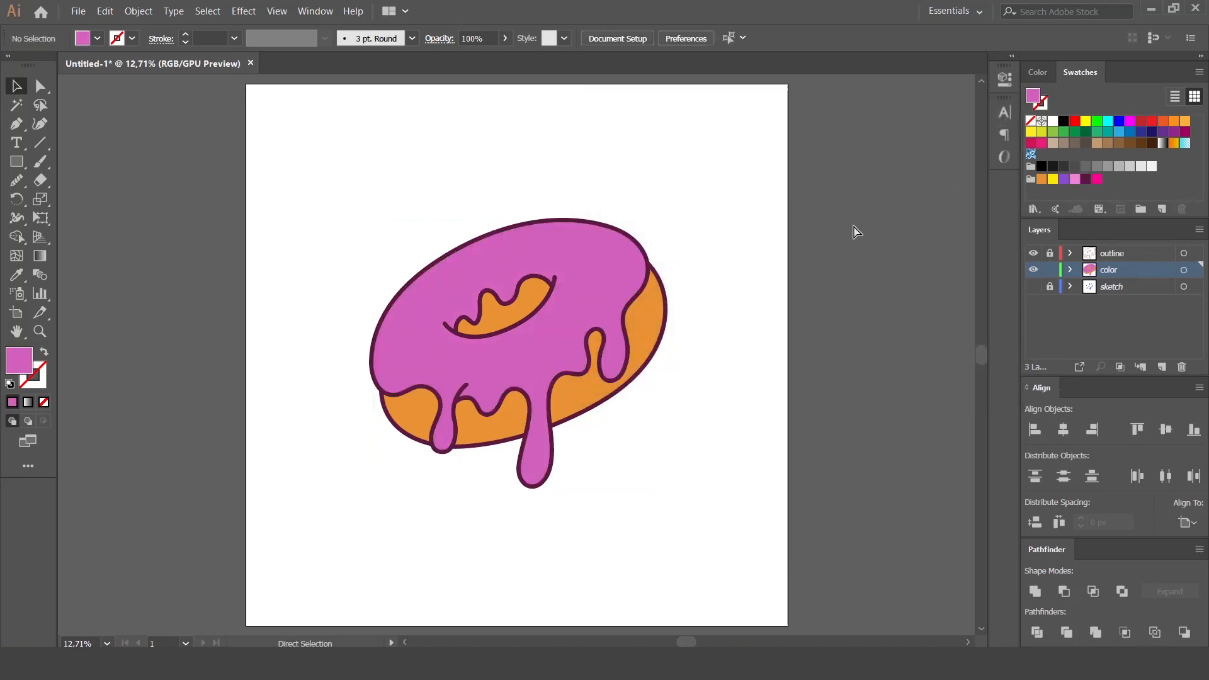
Fill the main icing area with light pink, leaving the deeper pink on the shading strip.
click(592, 282)
click(1073, 180)
click(883, 247)
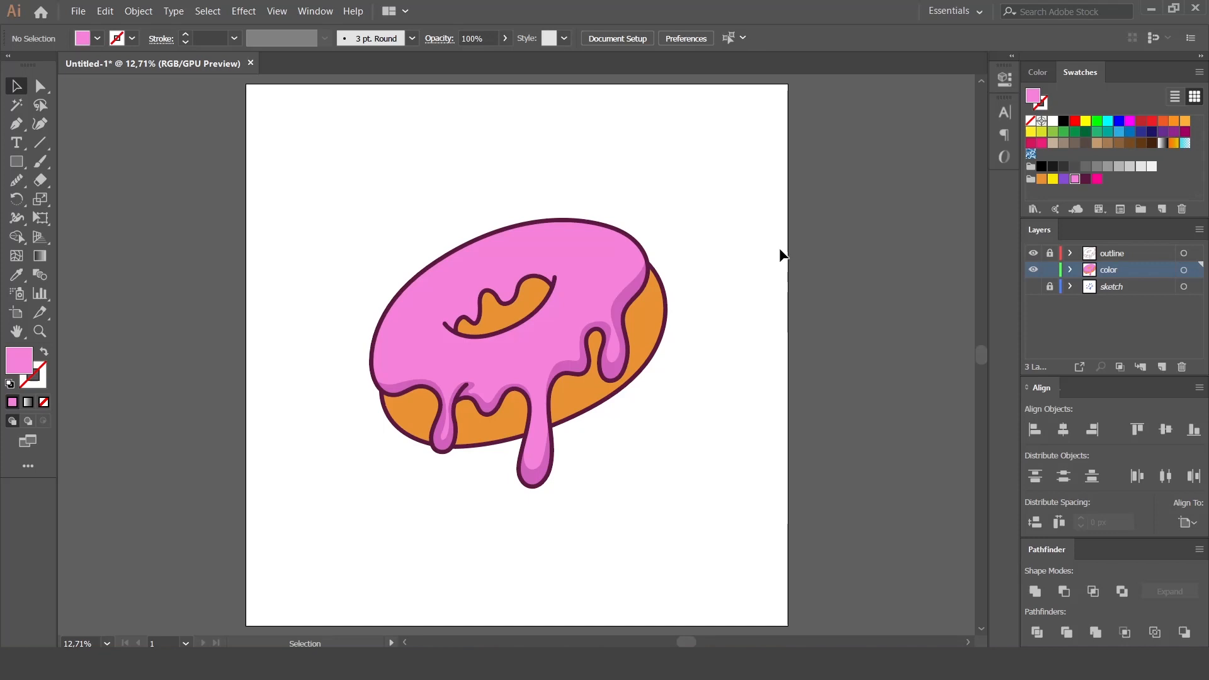
Copy the donut's orange hole shape and paste two copies in front of it.
click(528, 286)
click(129, 10)
click(130, 10)
click(105, 11)
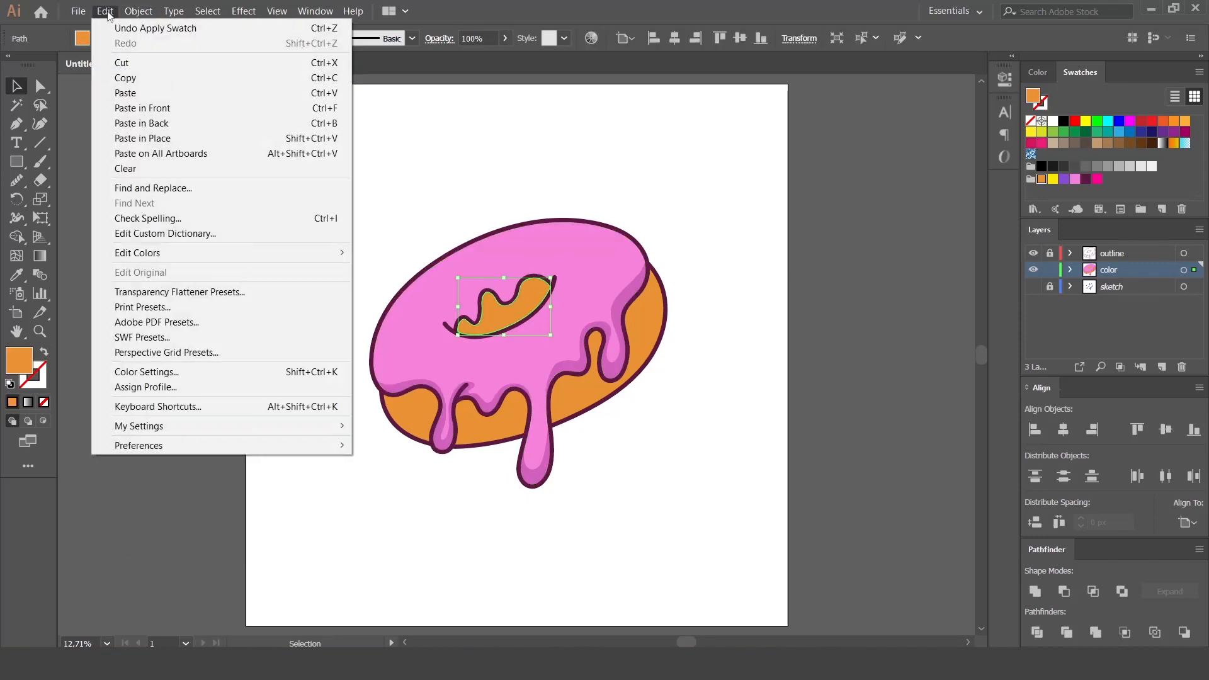
click(149, 112)
click(106, 10)
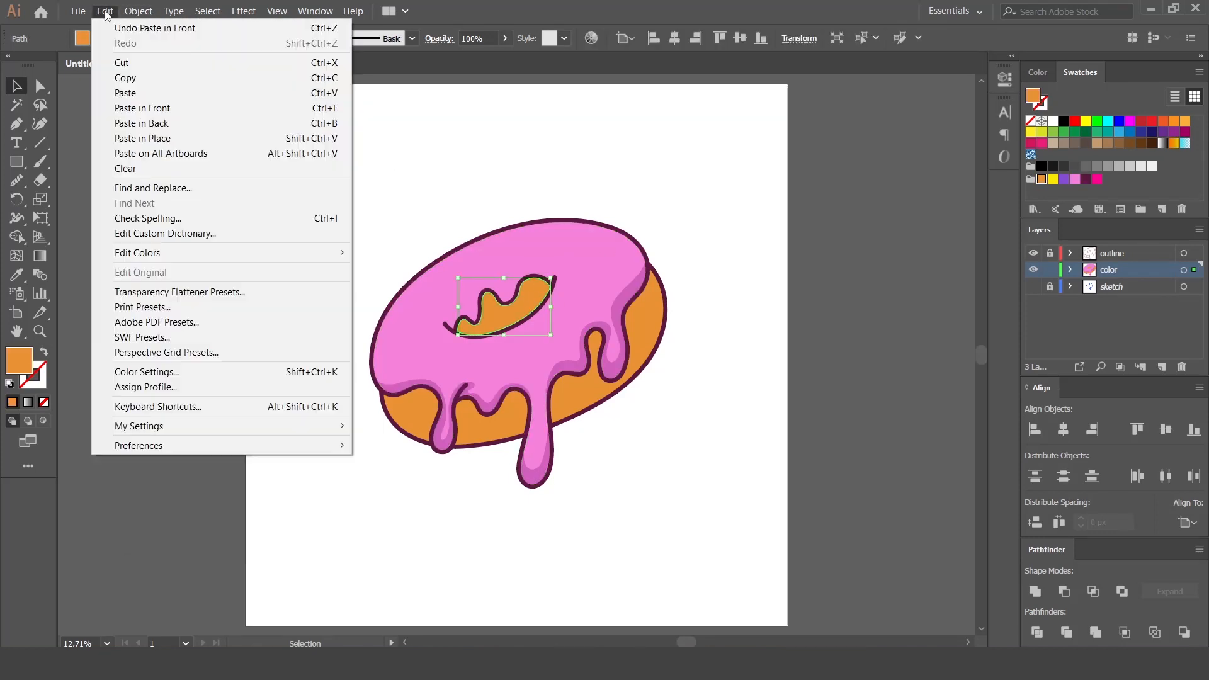
click(151, 106)
key(ctrl+equal)
key(ctrl+equal)
key(ctrl+equal)
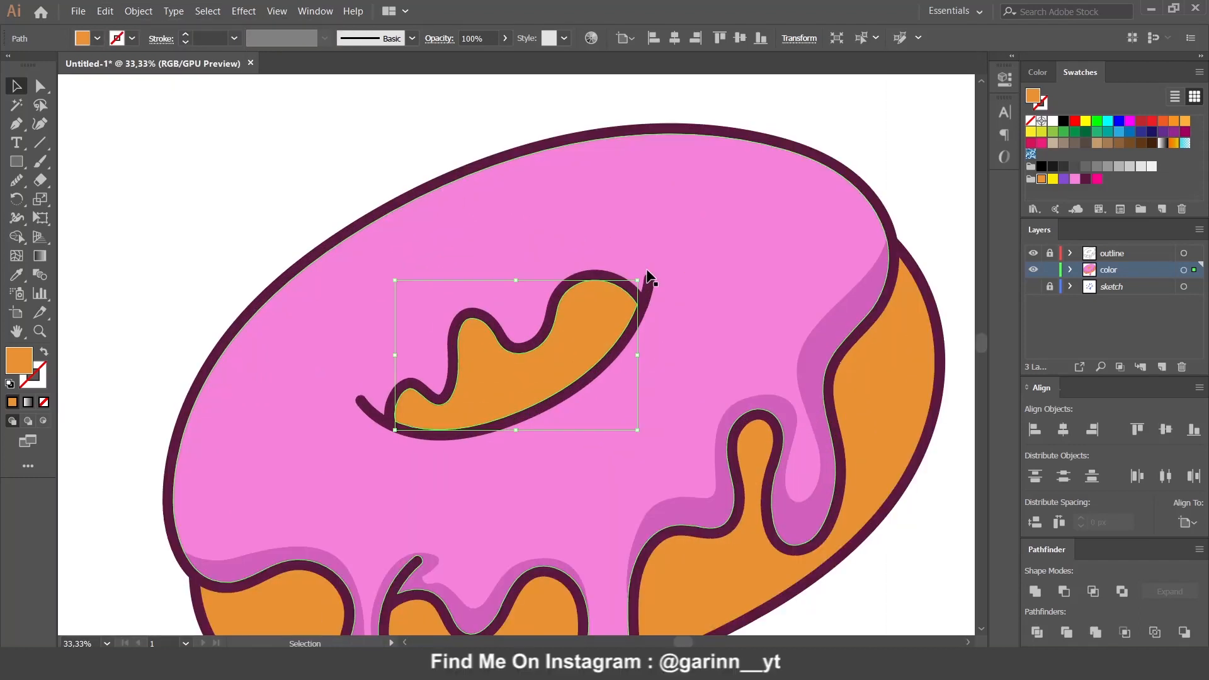
Offset the top hole copy slightly down and to the right, and subtract it from the copy beneath with Minus Front.
drag(553, 359, 563, 386)
shift+click(471, 324)
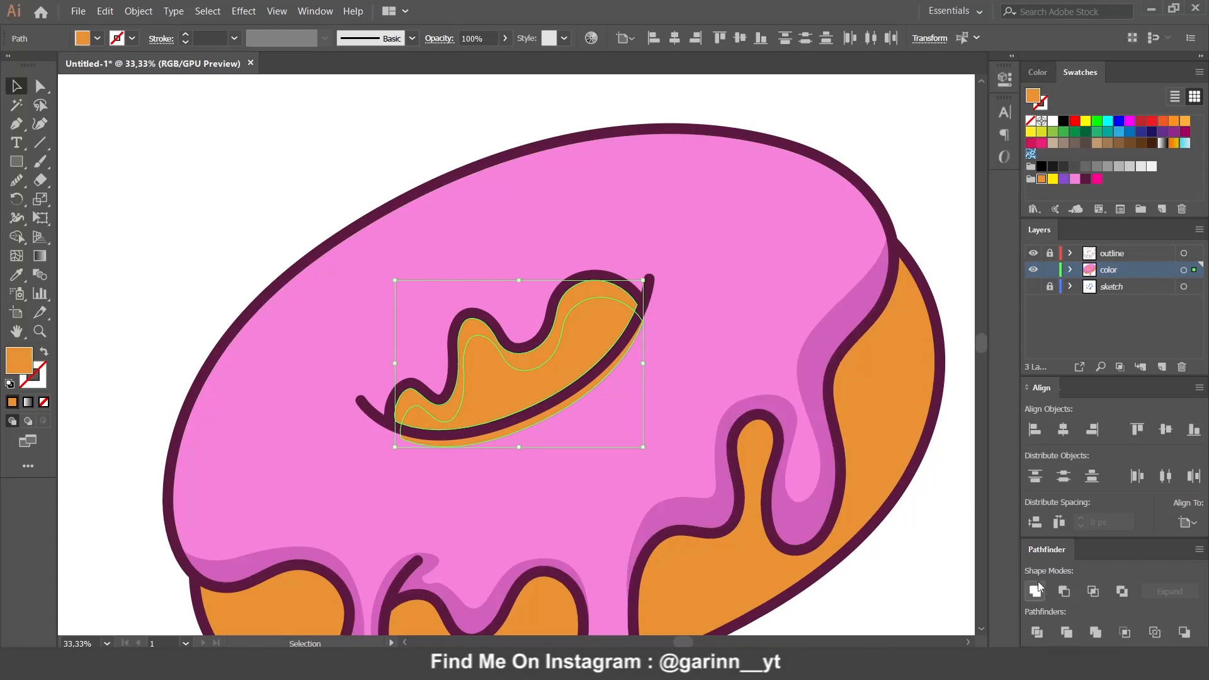
click(1064, 593)
click(1049, 287)
Fill the remaining strip along the hole's upper edge with a darker orange.
double_click(19, 362)
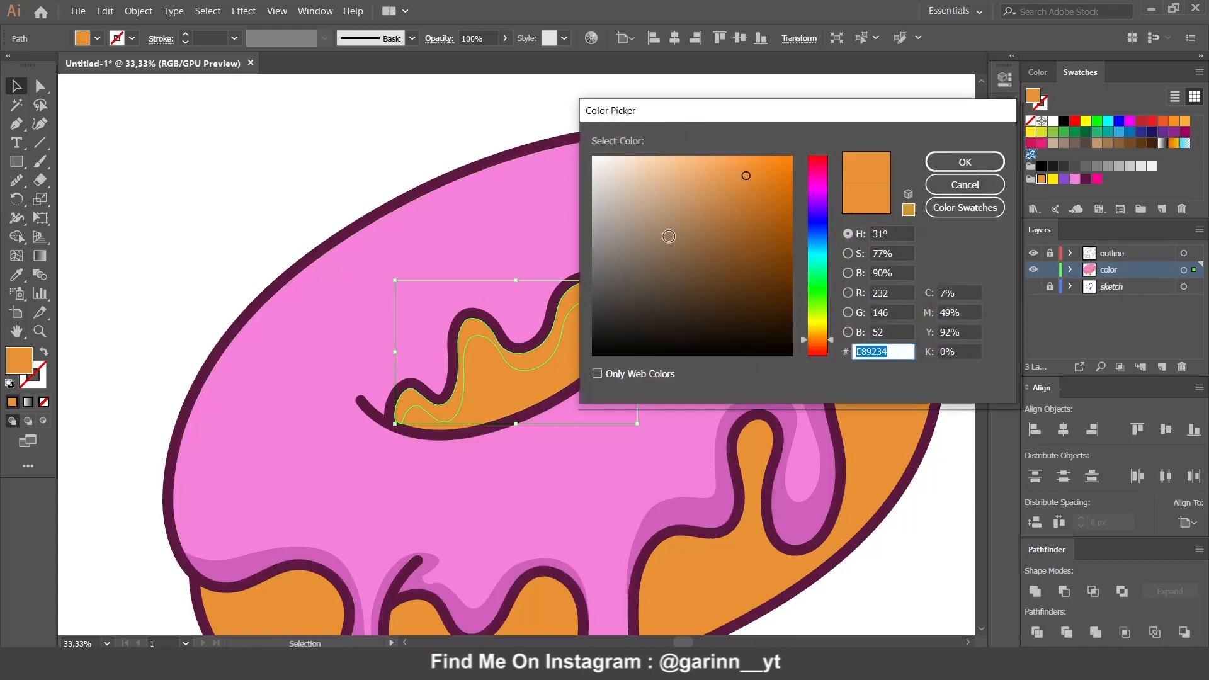
click(759, 200)
click(954, 161)
click(900, 165)
Copy the right dough piece below the icing and paste two copies in front of it.
drag(748, 454, 702, 290)
click(674, 394)
key(a)
key(v)
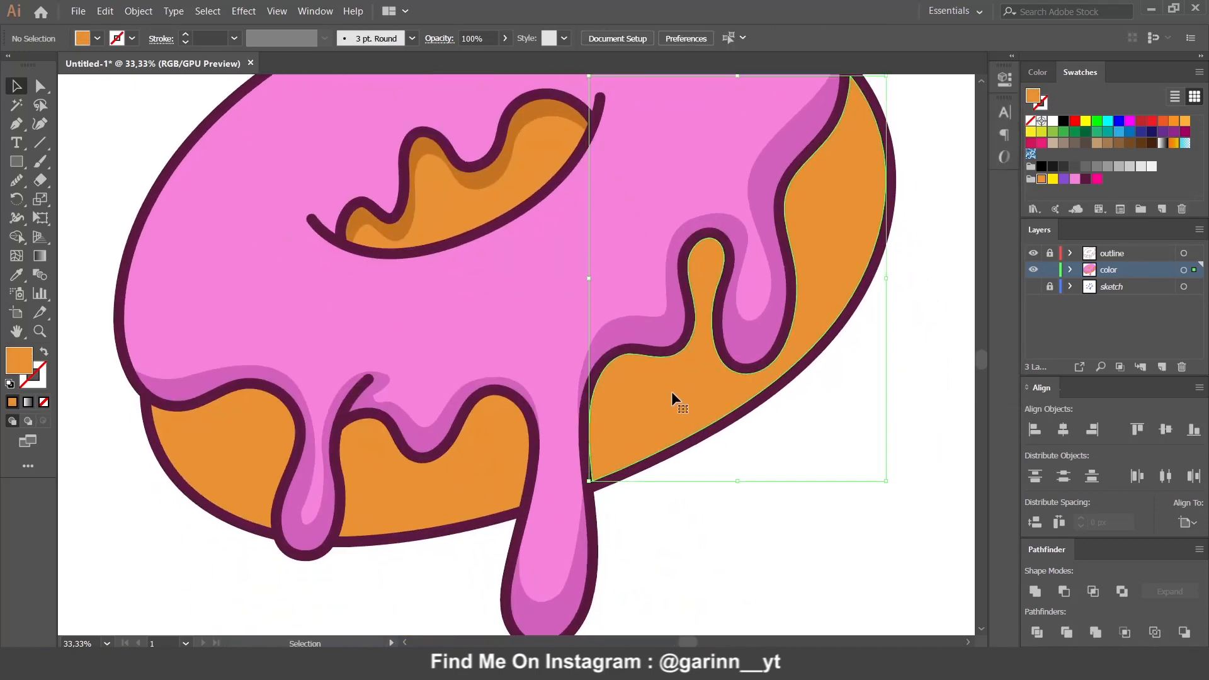
click(104, 11)
click(125, 78)
click(104, 11)
click(143, 108)
click(105, 11)
click(151, 109)
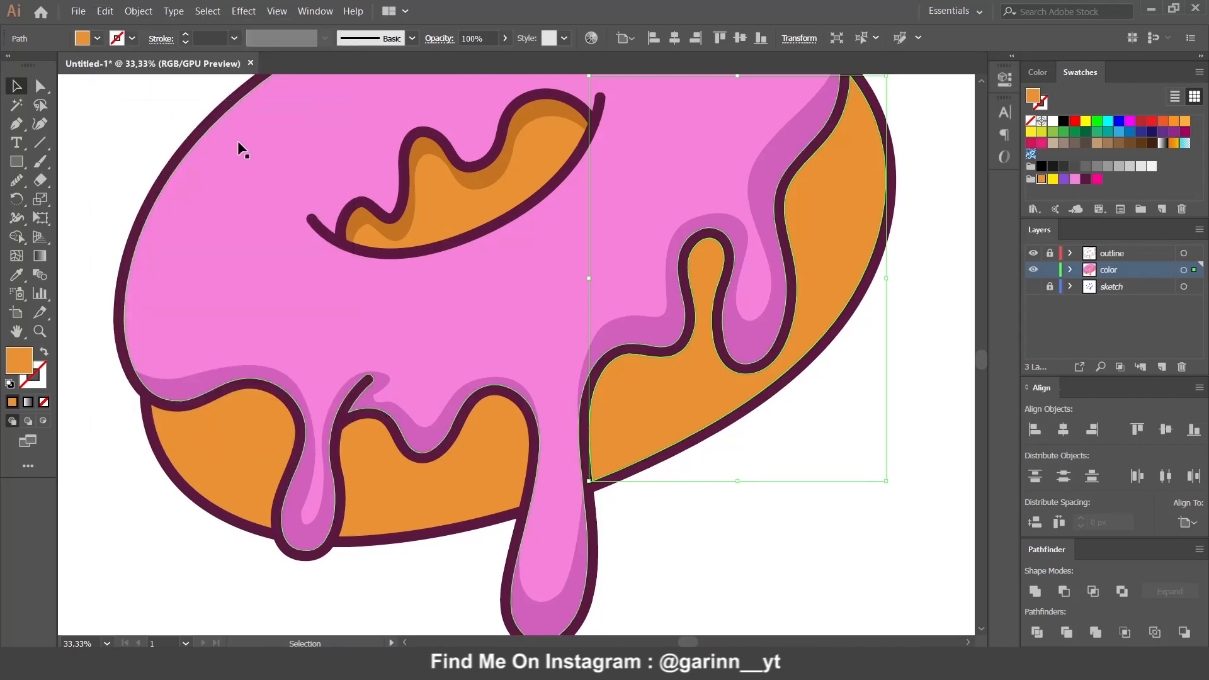
Offset the top copy of the right dough piece, subtract it from the copy beneath, and match the strip to the hole's darker orange.
drag(693, 405, 701, 405)
shift+click(620, 362)
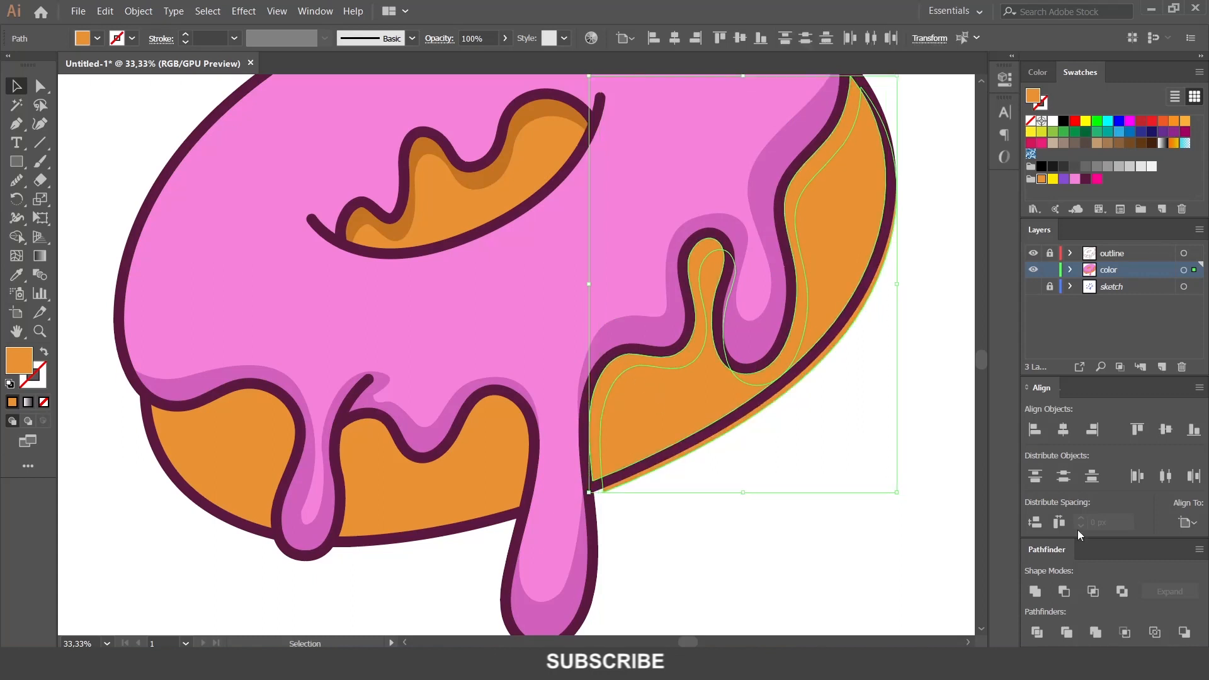
click(1064, 592)
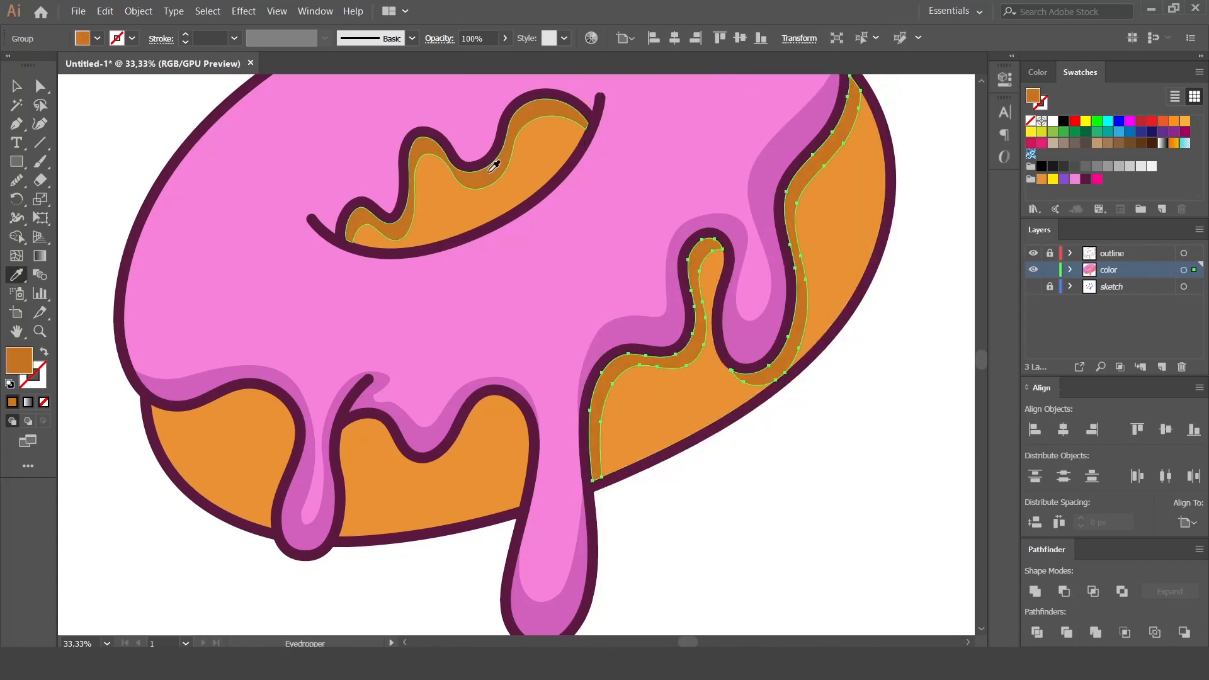
Copy the middle dough piece between the two drips and paste two copies in front of it.
click(489, 432)
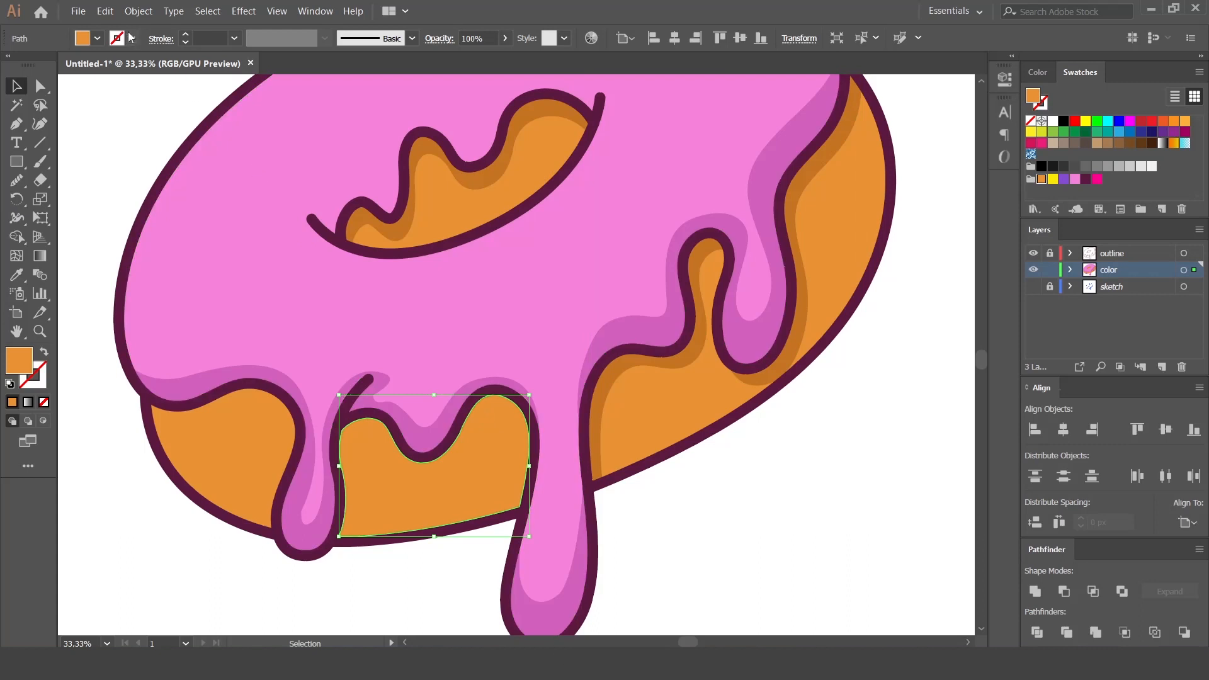
click(105, 11)
click(132, 77)
click(105, 11)
click(142, 107)
click(104, 11)
click(150, 104)
Shift the top middle dough copy straight down, subtract it from the copy beneath, and sample the darker orange for the strip.
drag(399, 511, 399, 529)
click(1064, 591)
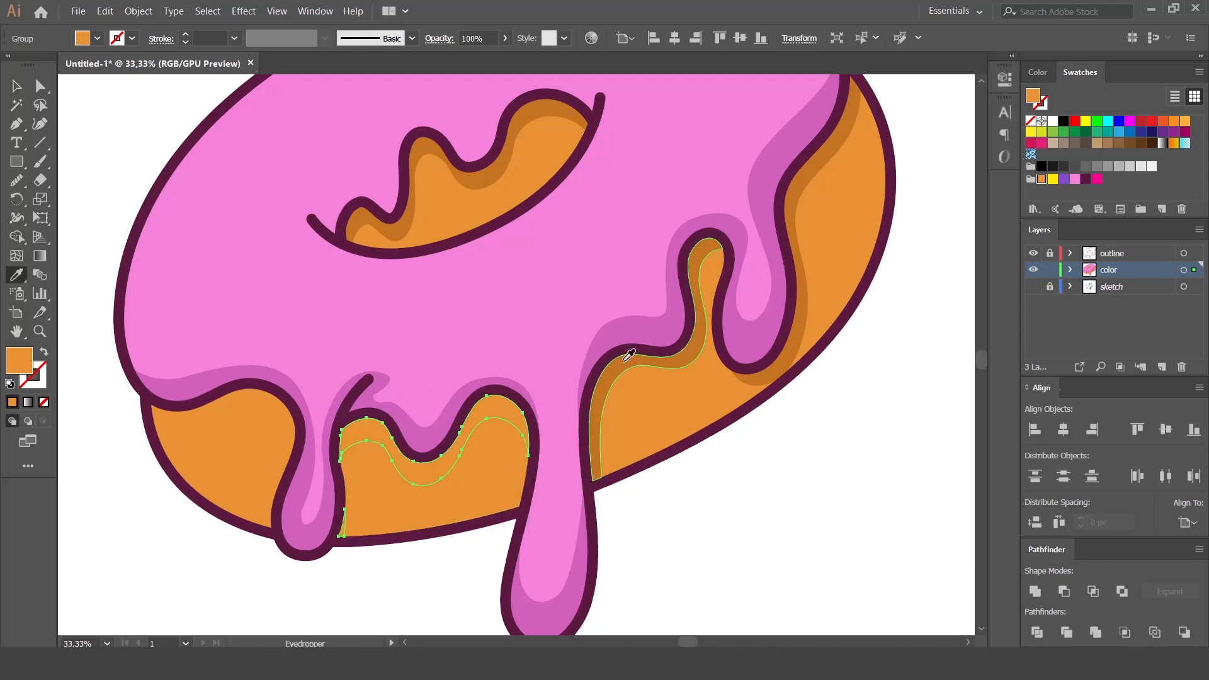
click(553, 372)
Copy the left dough piece below the icing and paste two copies in front of it.
click(256, 426)
click(104, 11)
click(125, 77)
click(104, 11)
click(140, 108)
click(105, 11)
click(165, 109)
Shift the top left dough copy down, subtract it from the copy beneath, and sample the darker orange for the strip.
drag(251, 429, 248, 451)
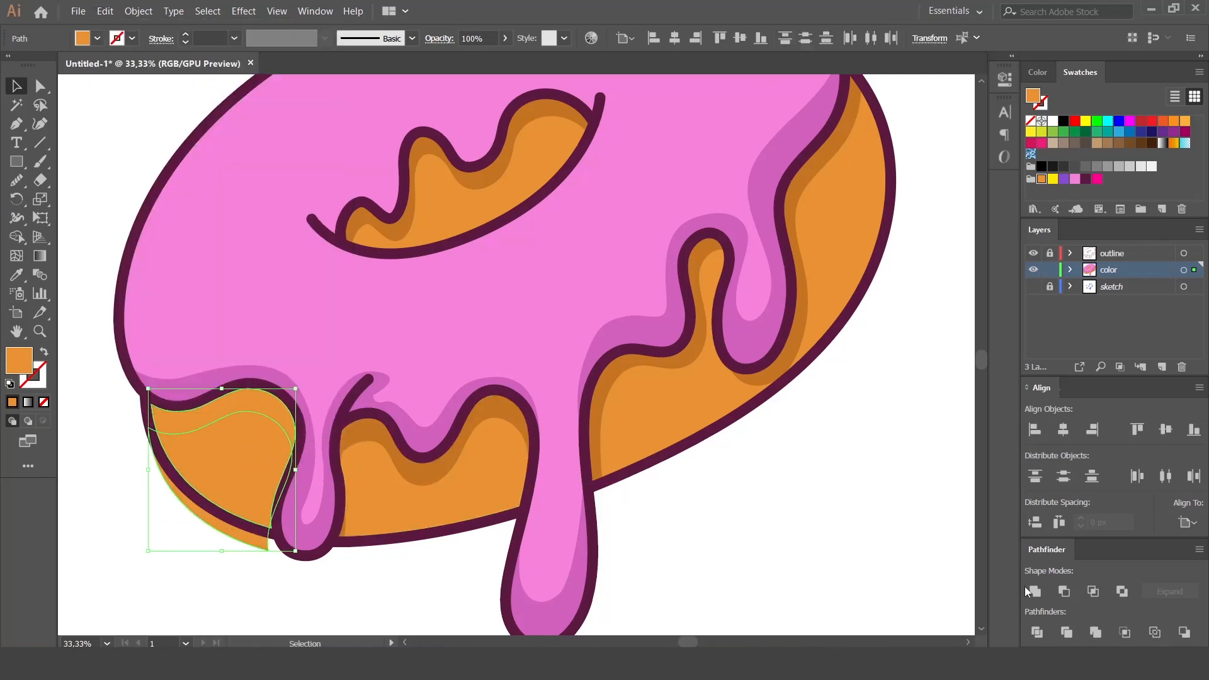
click(1064, 592)
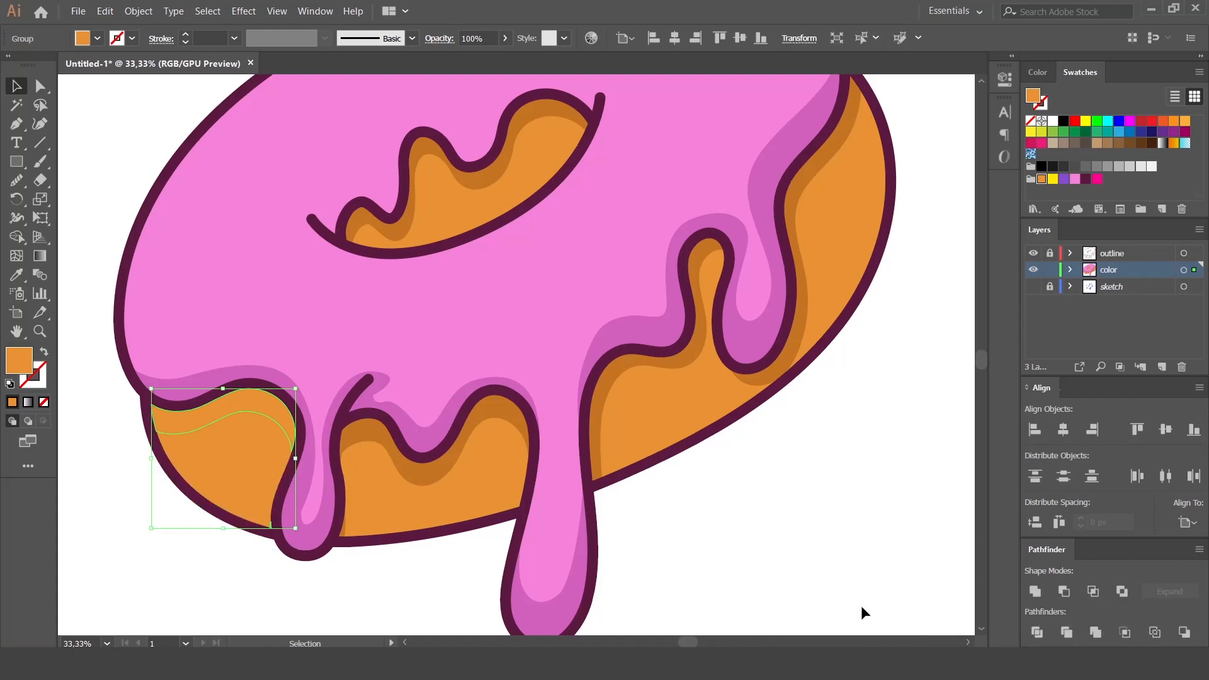
key(i)
click(612, 377)
key(v)
click(755, 519)
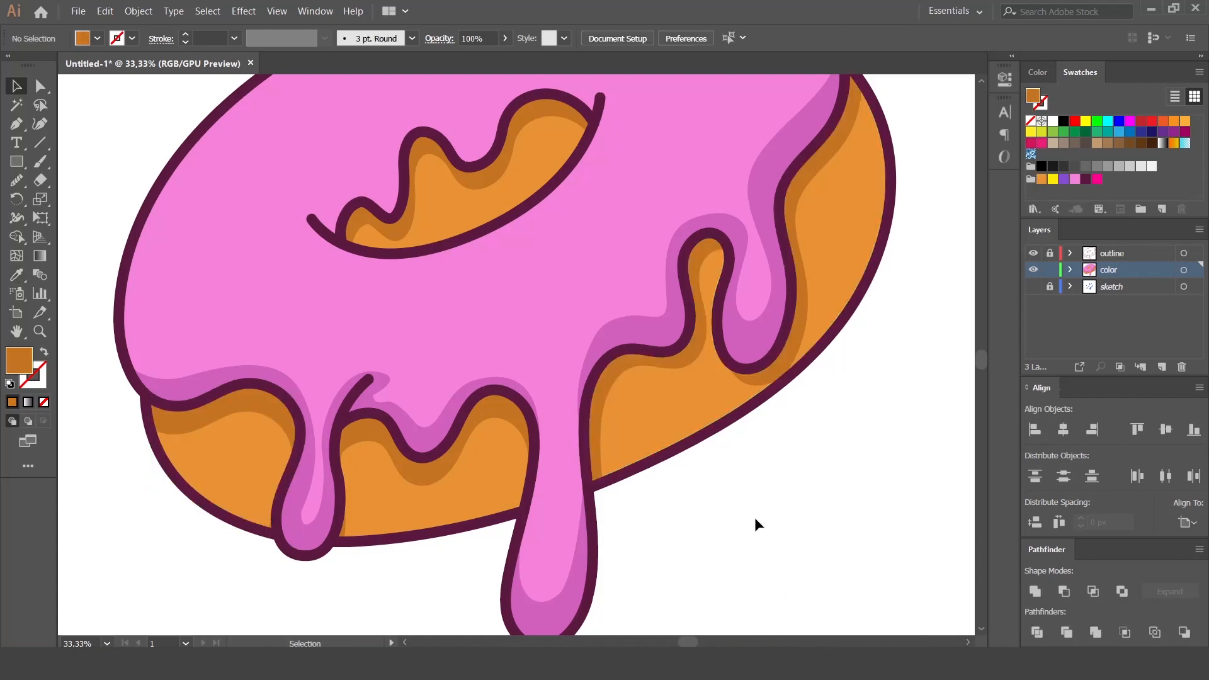
Start a light gray Pen shape below the icing's left edge, curving just inside the upper-left edge to the donut's top.
key(ctrl+0)
key(ctrl+plus)
key(ctrl+plus)
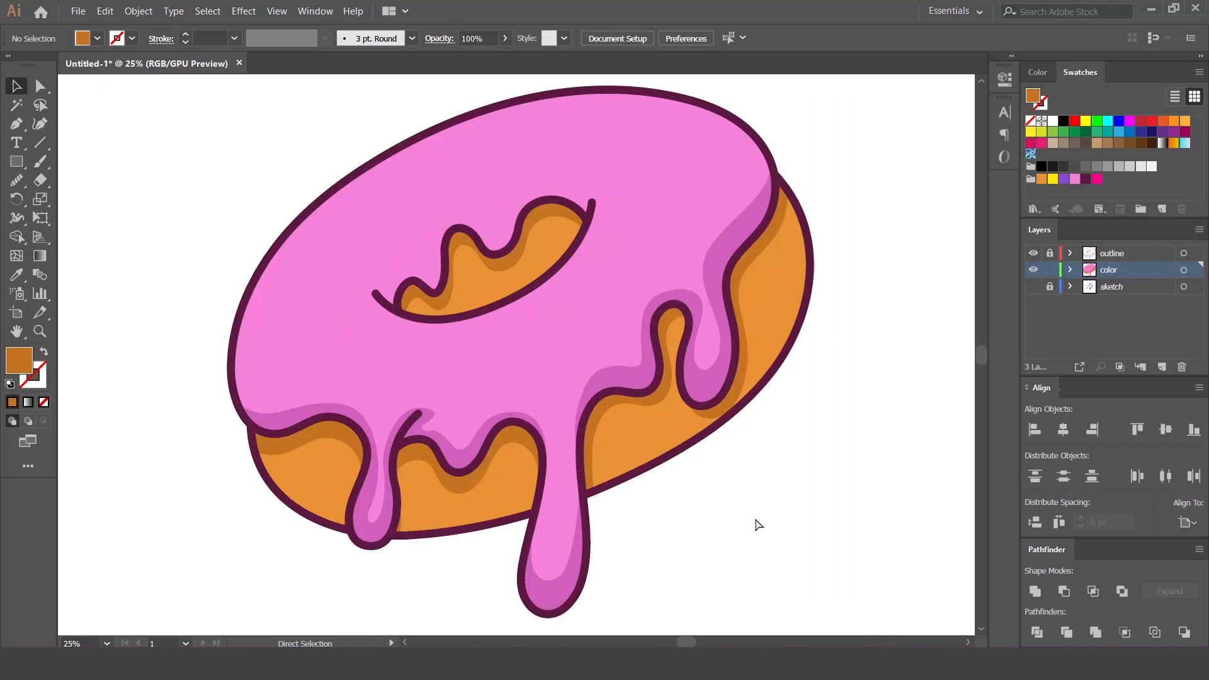
drag(563, 303, 551, 356)
click(17, 124)
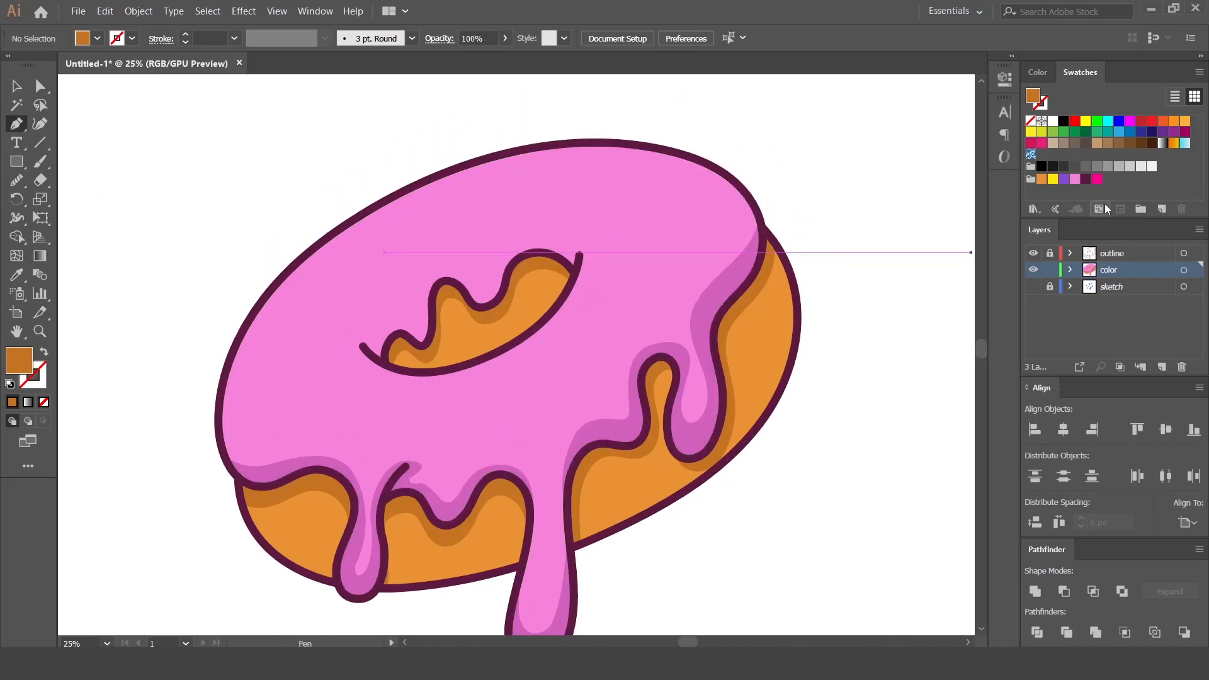
click(1152, 167)
click(217, 492)
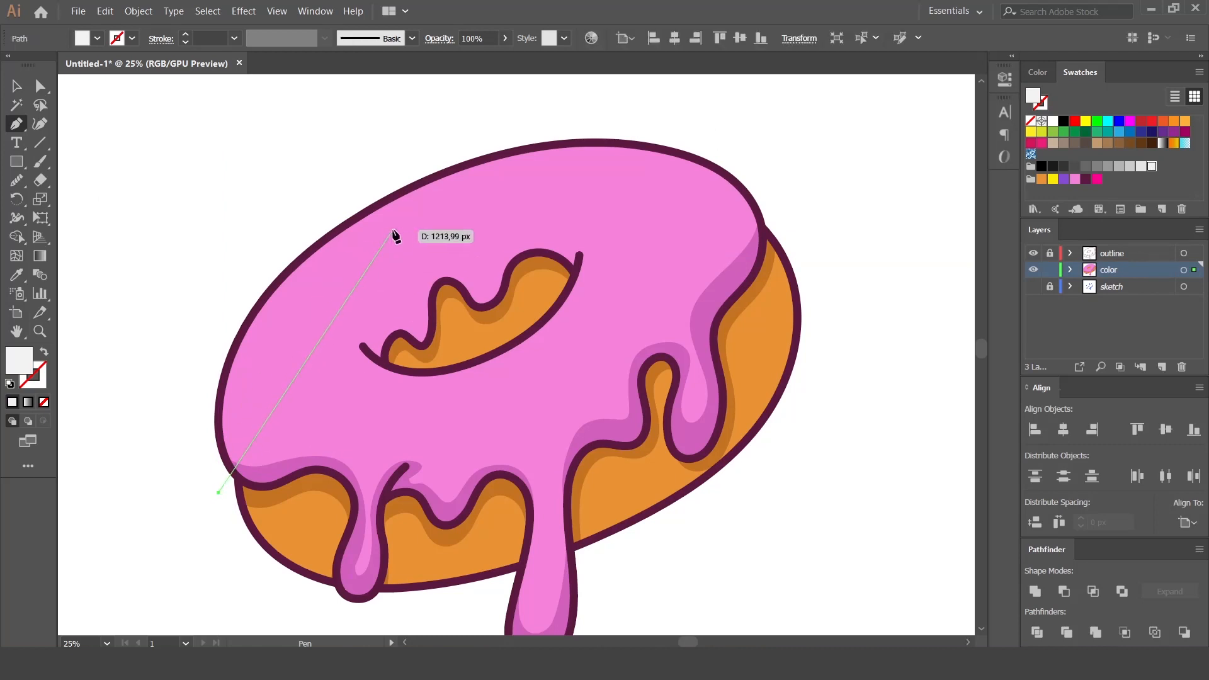
drag(621, 141, 903, 136)
Close the highlight shape with points running outside the donut's upper-left side back to its starting point.
click(335, 146)
drag(330, 177, 666, 113)
click(437, 165)
click(377, 229)
click(291, 332)
click(355, 427)
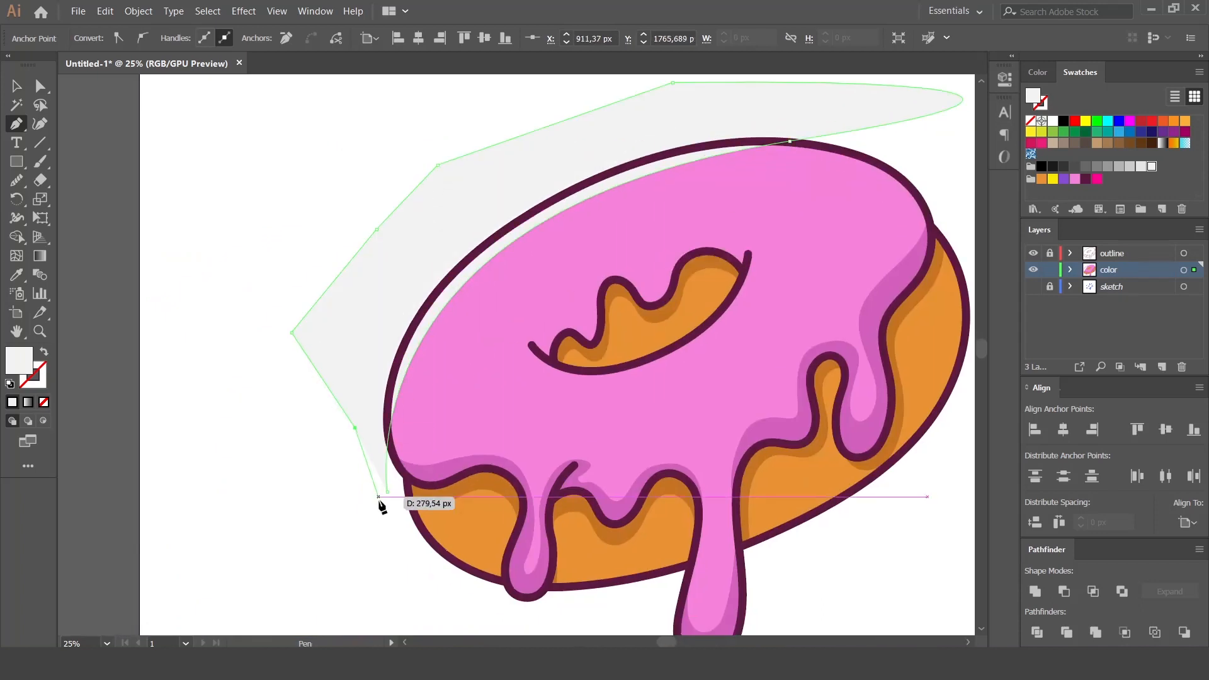
click(387, 491)
Trim away the part of the highlight shape outside the icing using Shape Builder.
key(v)
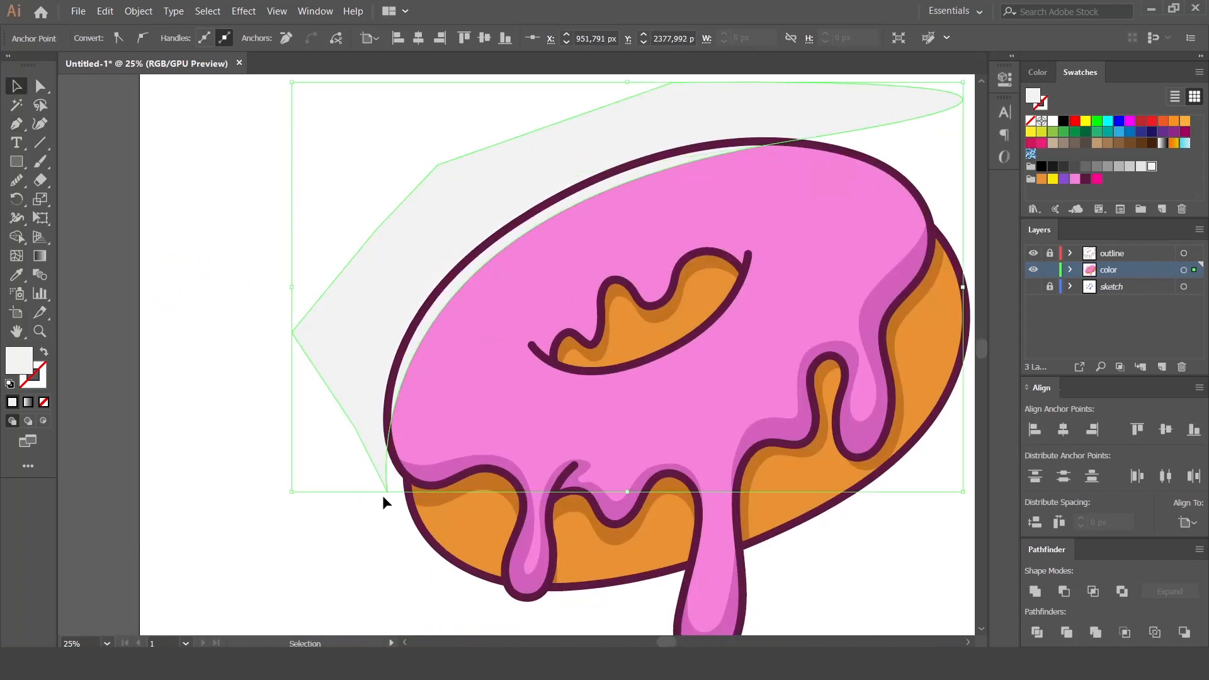
shift+click(502, 425)
click(17, 238)
alt+click(325, 352)
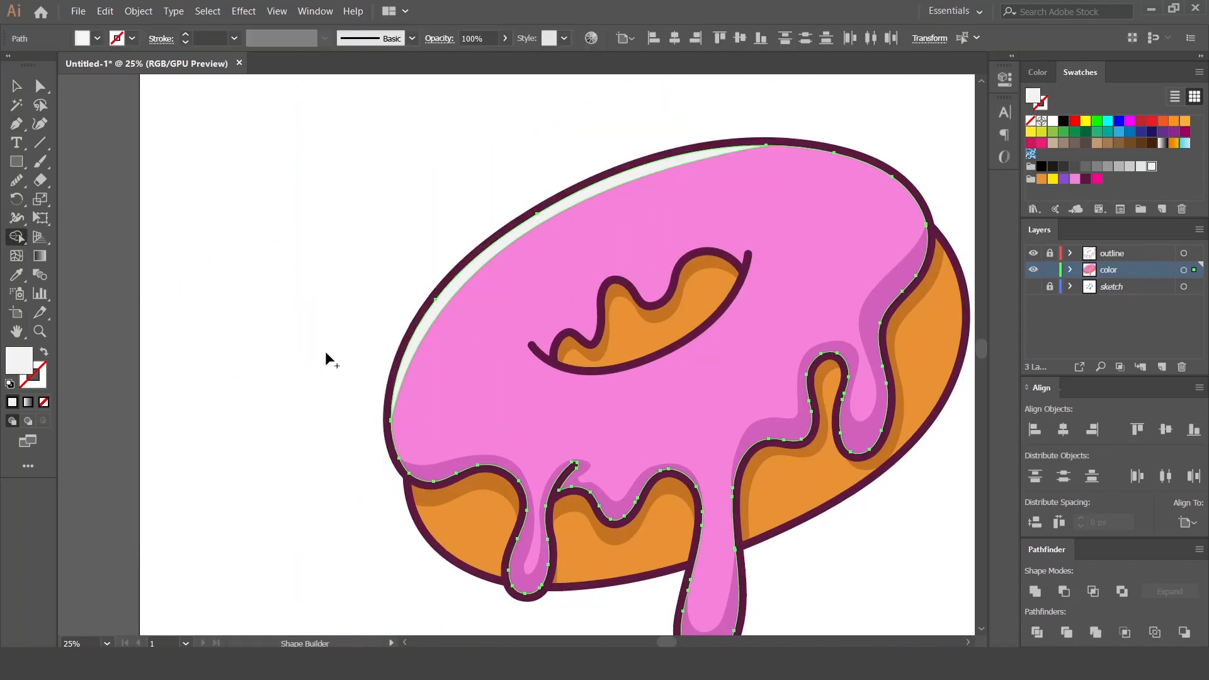
key(v)
click(338, 360)
Set the opacity of the highlight along the icing's upper-left edge to 30% and deselect it.
click(428, 314)
text(30)
key(Return)
click(444, 184)
drag(769, 359, 572, 339)
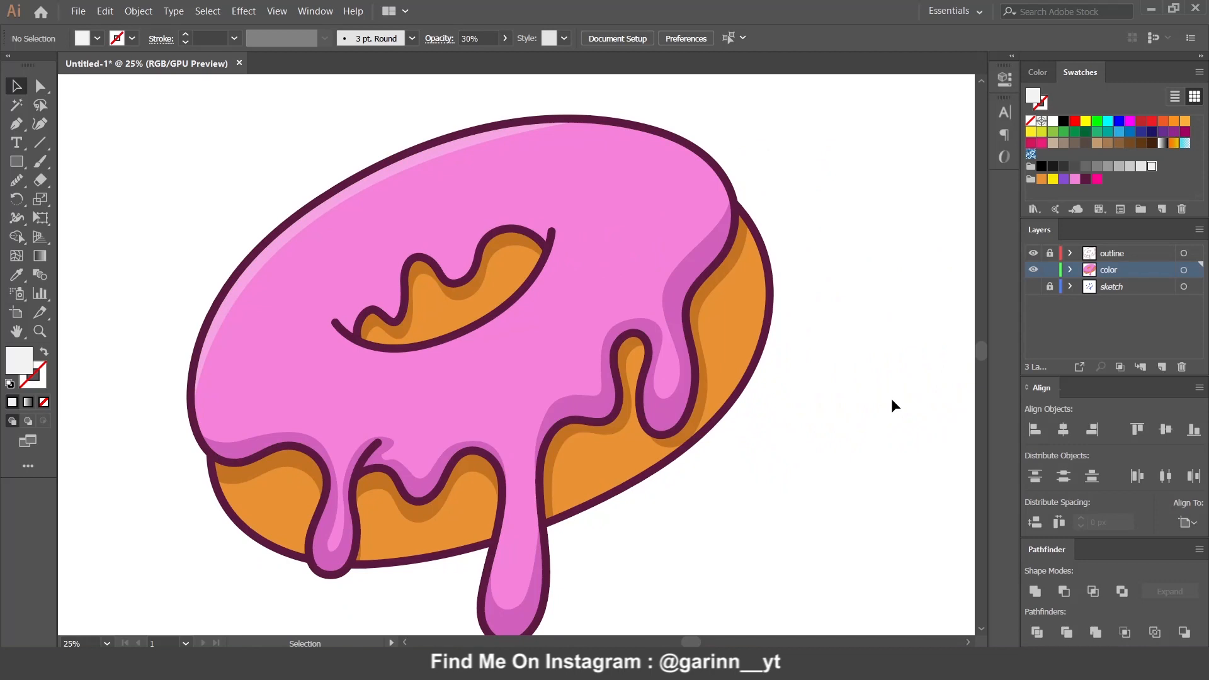
Show the sketch instead of the color layer, and add a layer named ceres with no fill and a light gray stroke active.
click(1033, 270)
click(1034, 287)
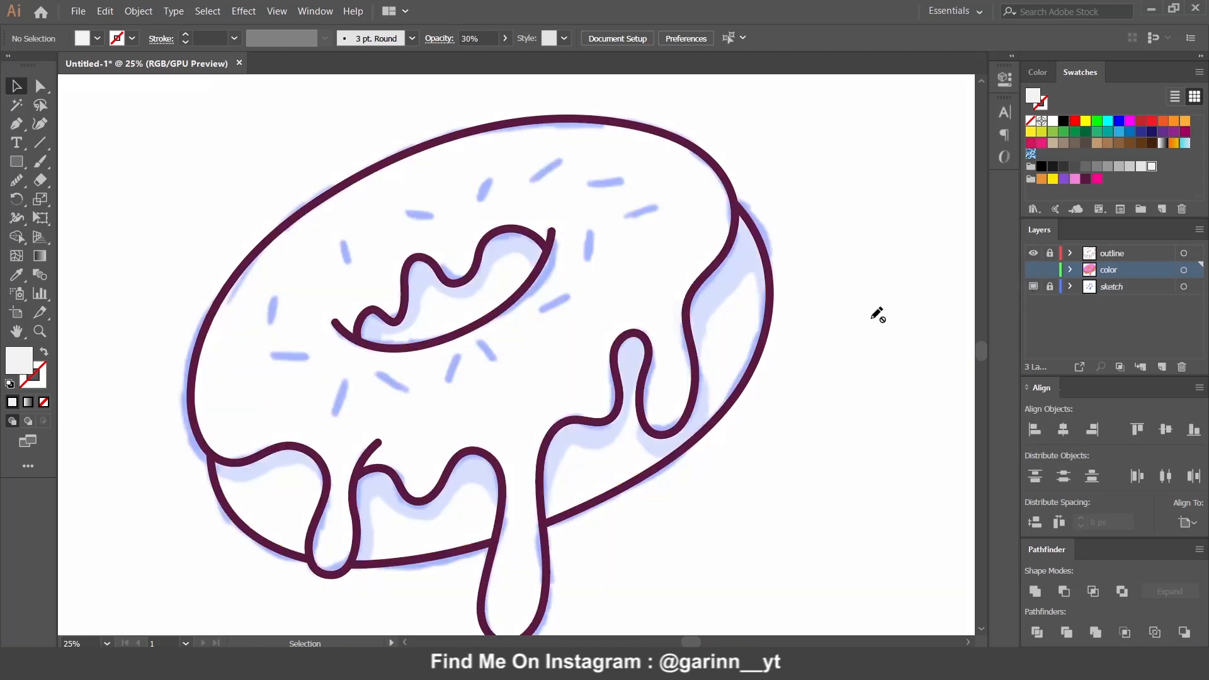
click(1161, 367)
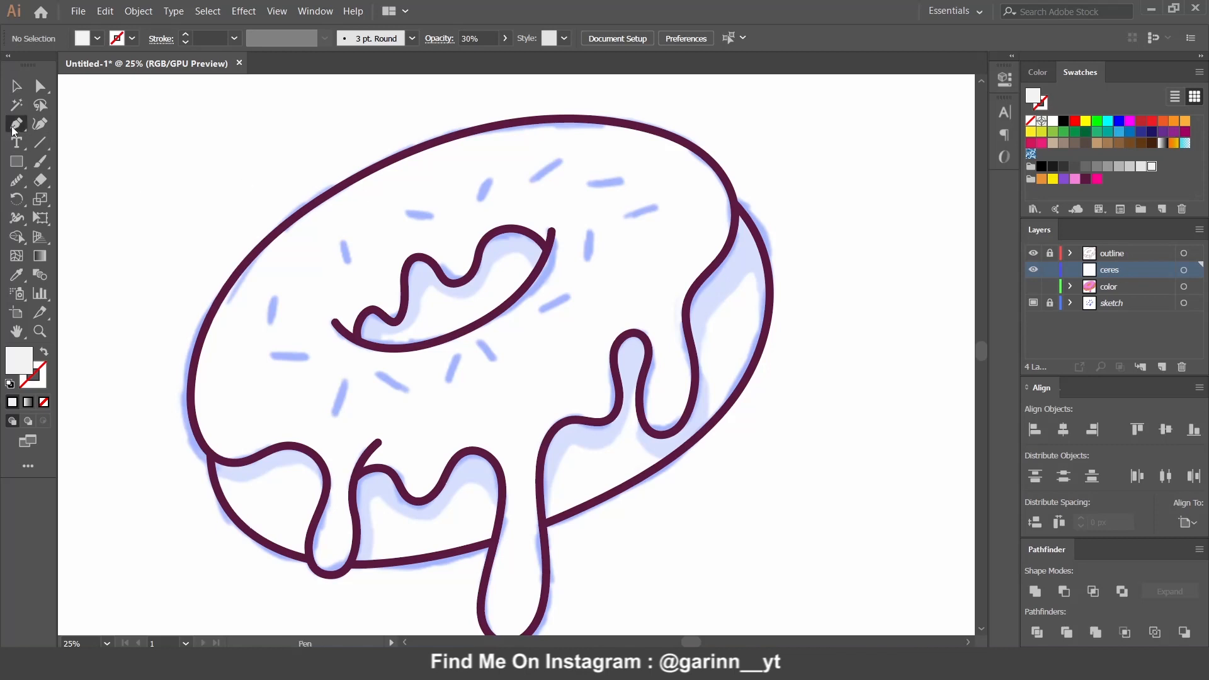
click(43, 355)
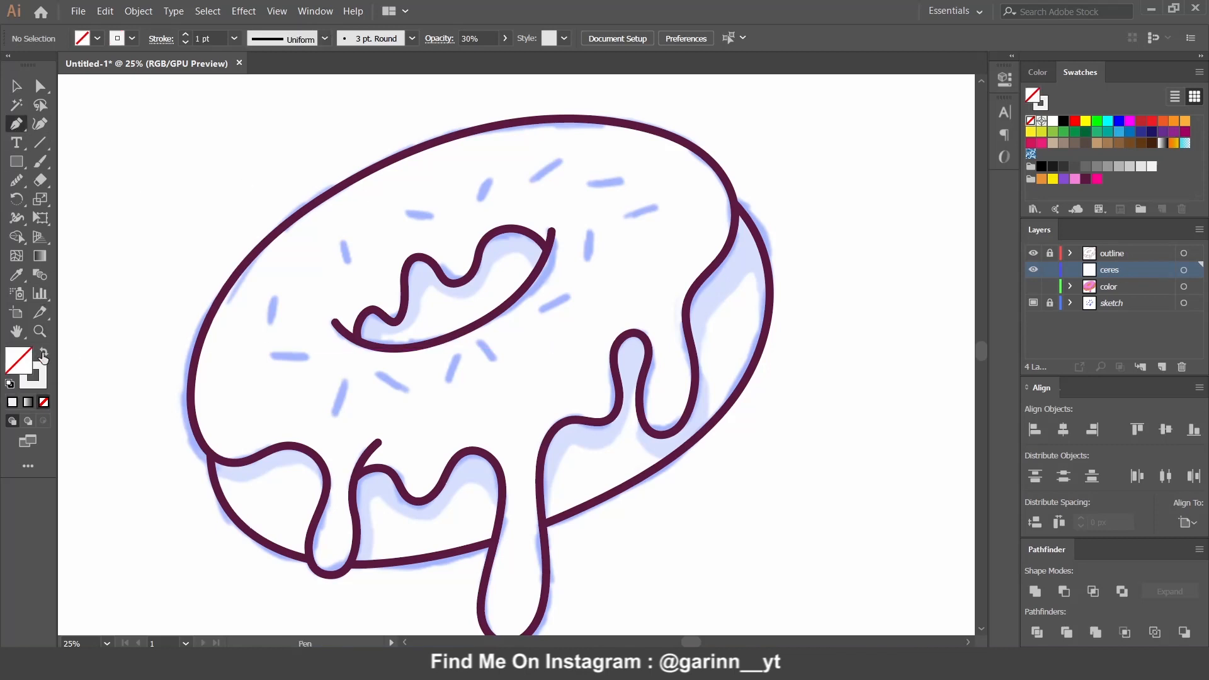
Give the stroke round caps and round corners, and set its weight to 30 pt.
click(163, 41)
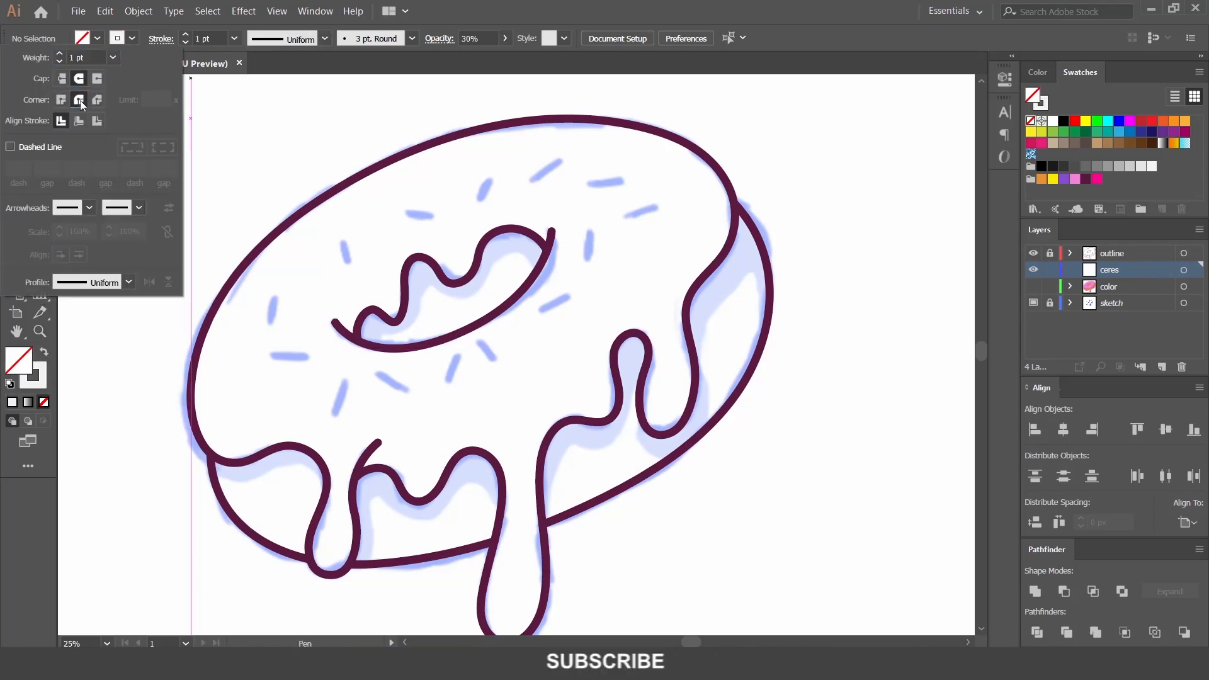
click(221, 37)
drag(220, 38, 191, 39)
text(30)
key(Return)
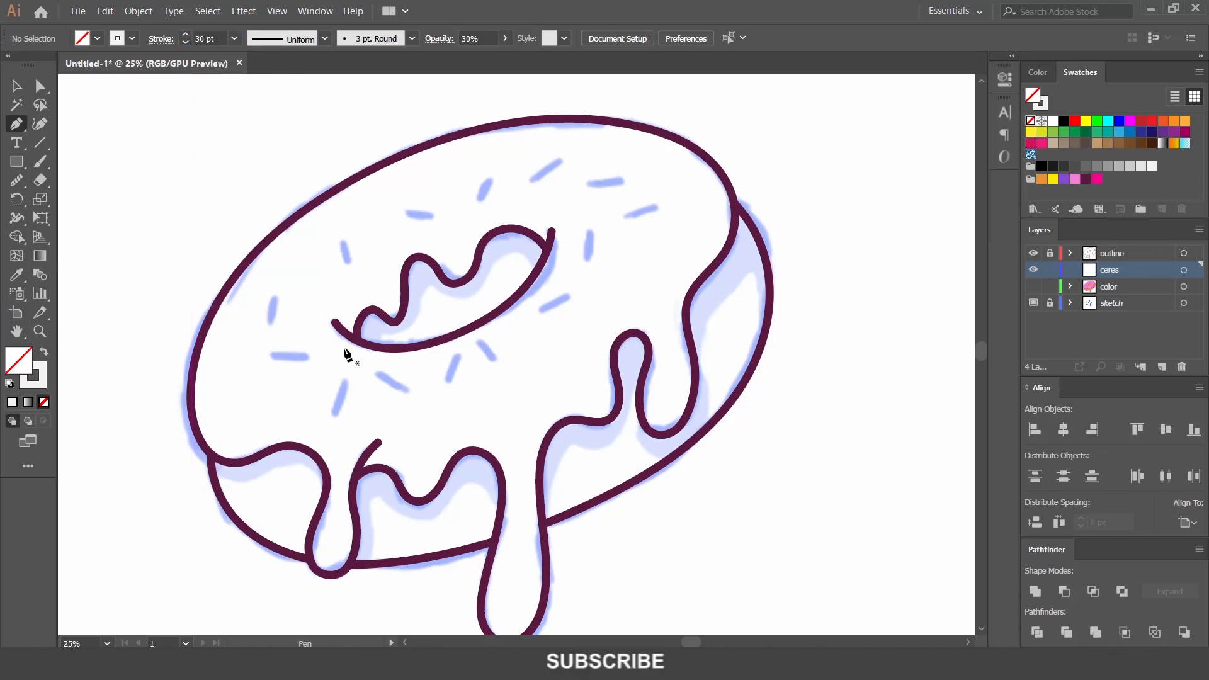
Trace four of the sketched sprinkles around the donut's hole as short straight strokes in magenta.
click(38, 383)
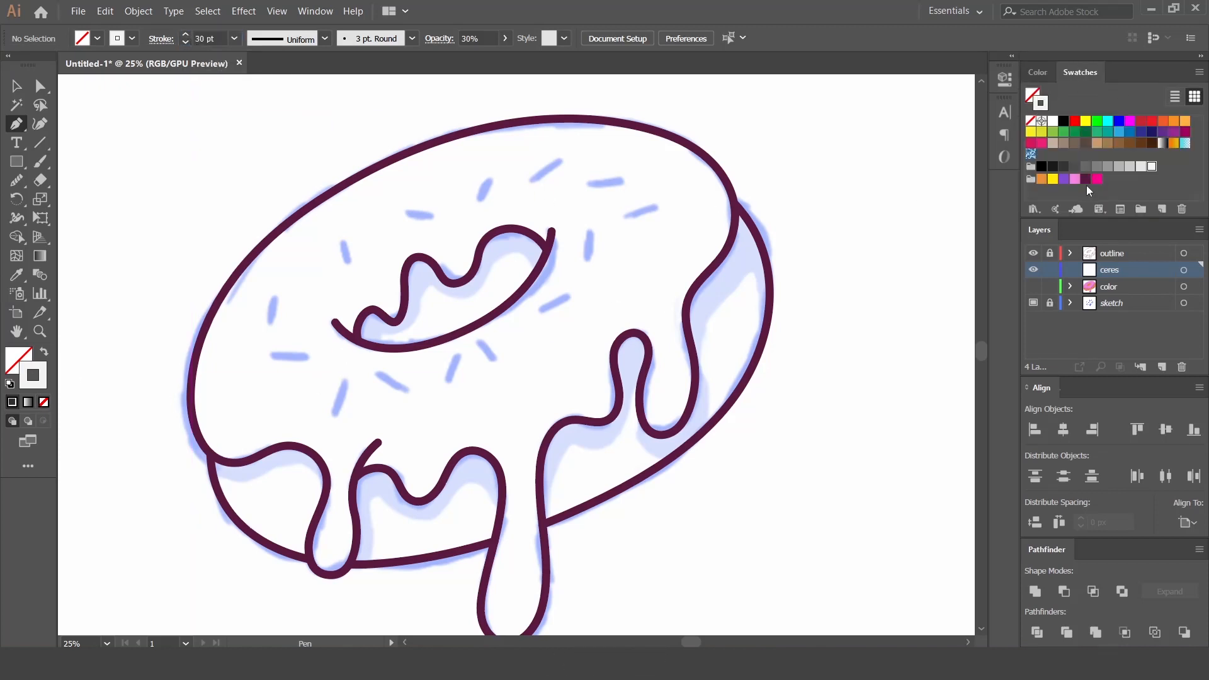
click(533, 179)
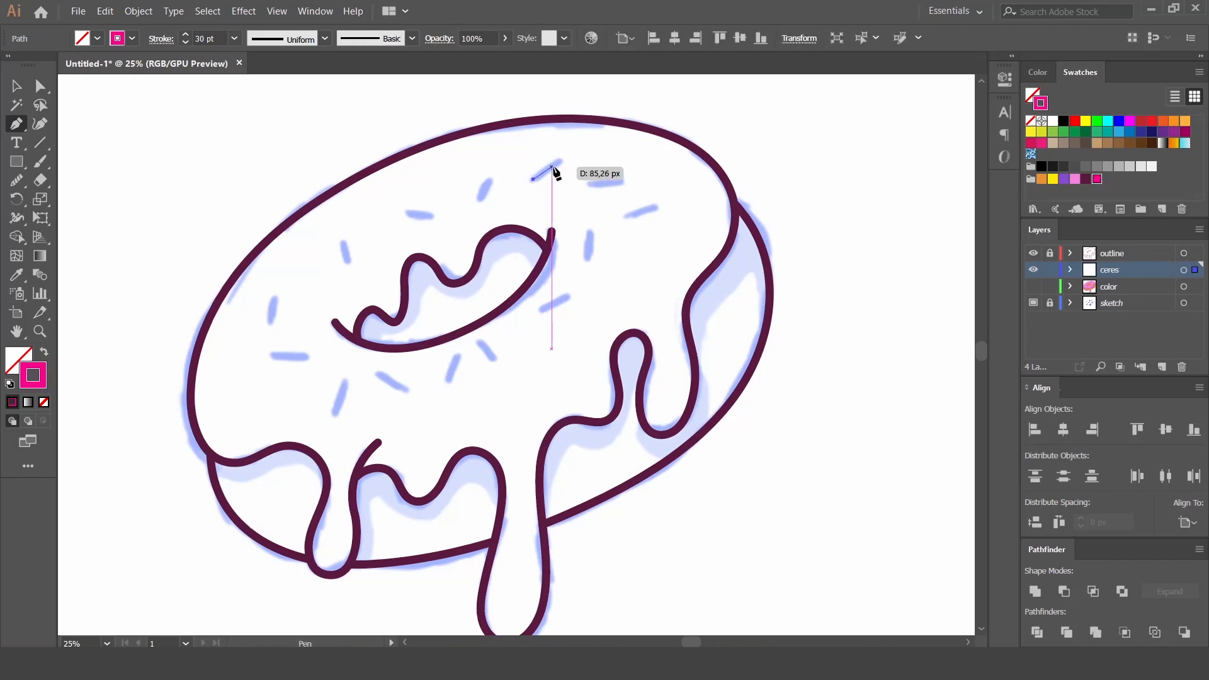
click(558, 164)
click(592, 230)
click(592, 260)
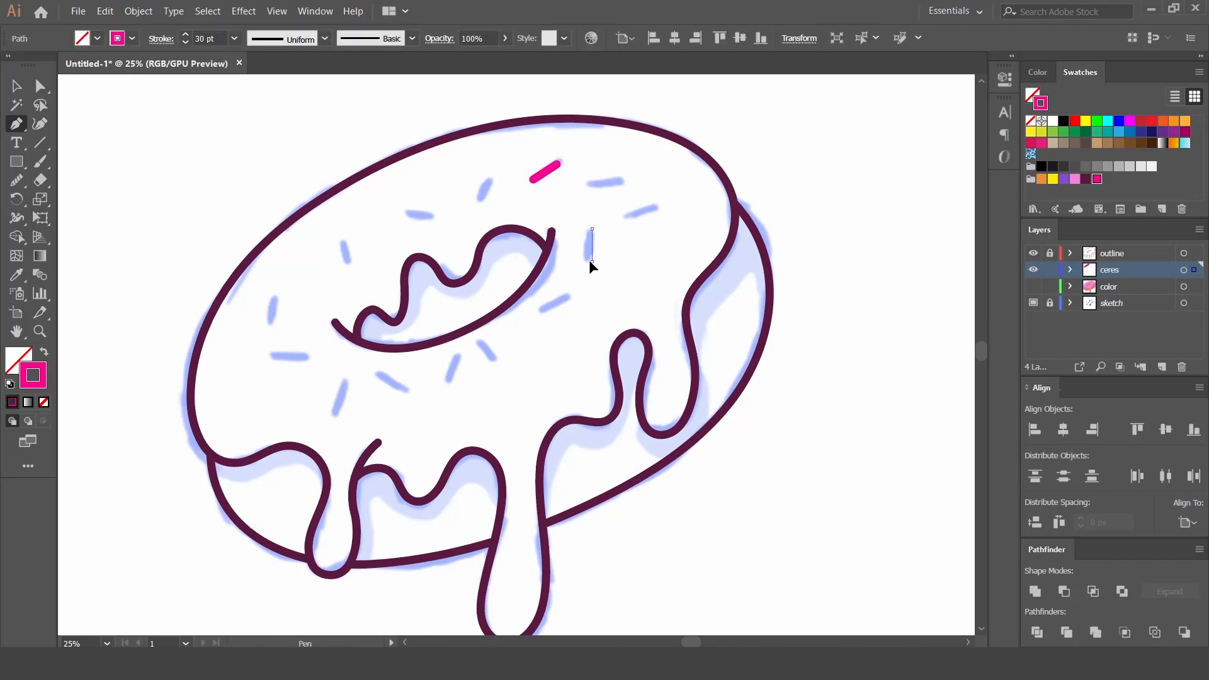
click(453, 357)
click(444, 382)
ctrl+click(405, 410)
click(277, 356)
click(306, 357)
ctrl+click(711, 290)
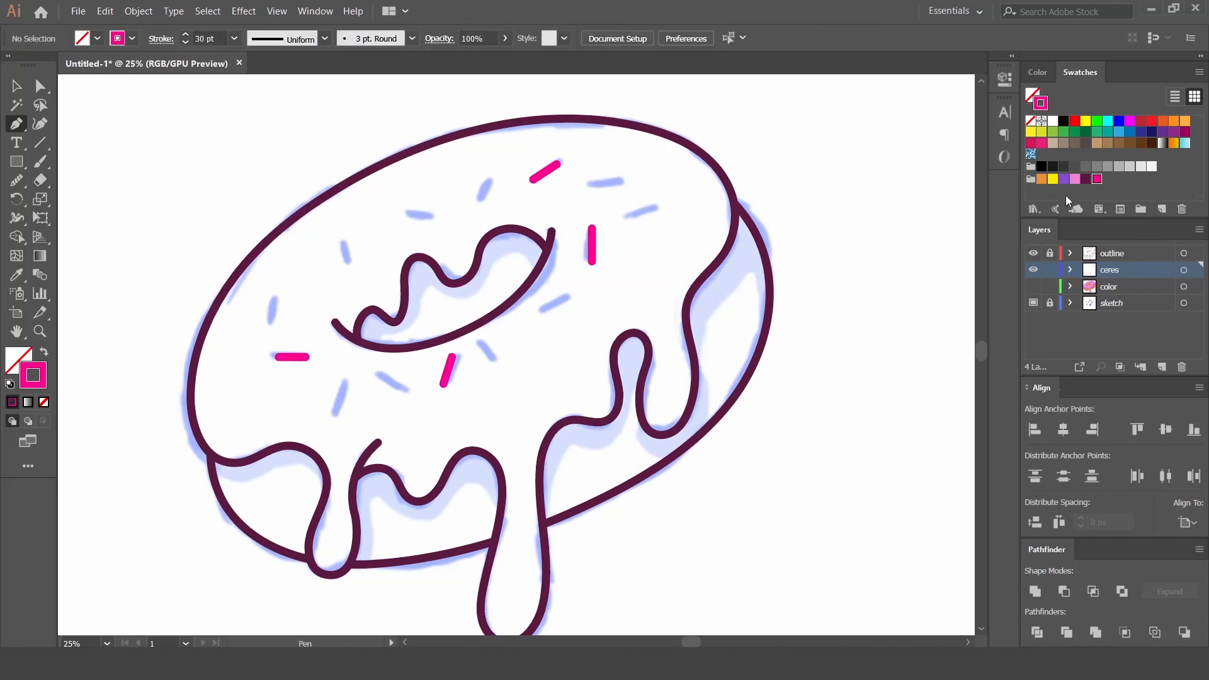
Trace three sprinkles in purple: above the hole, on its upper-left side and just below it.
click(1064, 181)
click(488, 180)
click(481, 203)
ctrl+click(488, 192)
click(343, 244)
click(350, 261)
ctrl+click(351, 277)
click(382, 373)
click(403, 387)
ctrl+click(516, 374)
Trace three sprinkles in yellow: at the icing's upper right, beside the hole's lower-right edge and at the lower left.
click(1053, 179)
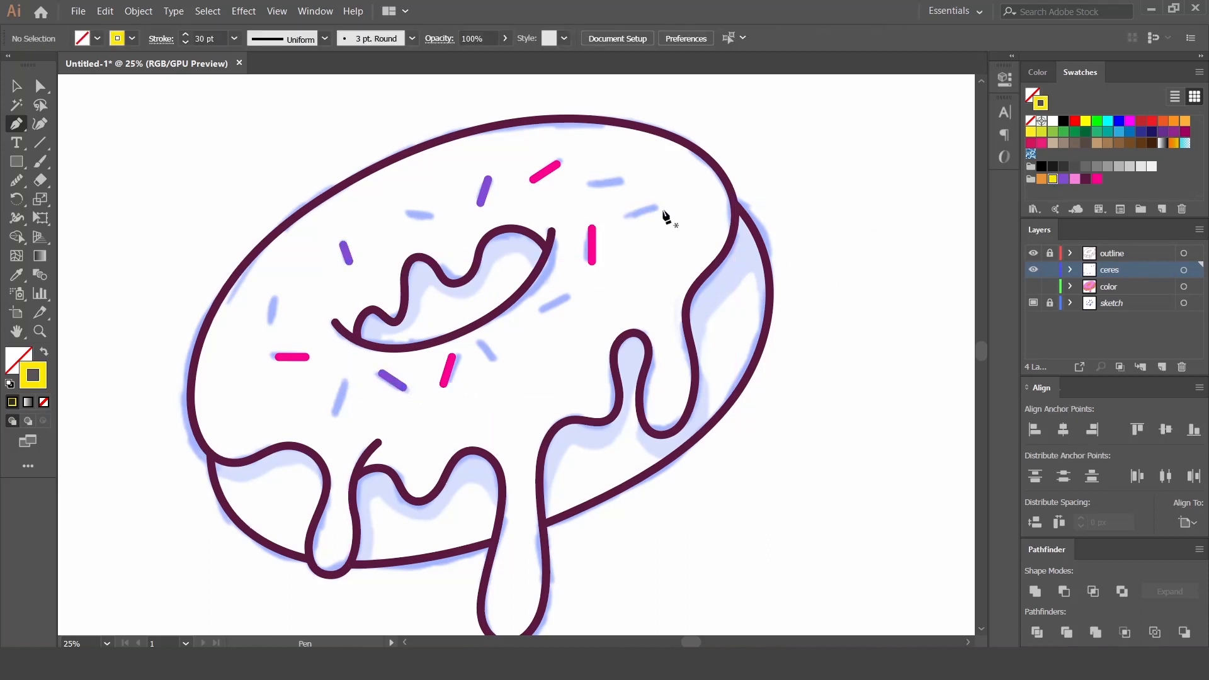
click(595, 186)
click(620, 181)
ctrl+click(579, 252)
click(541, 310)
click(569, 295)
ctrl+click(541, 346)
click(343, 383)
click(337, 409)
ctrl+click(491, 403)
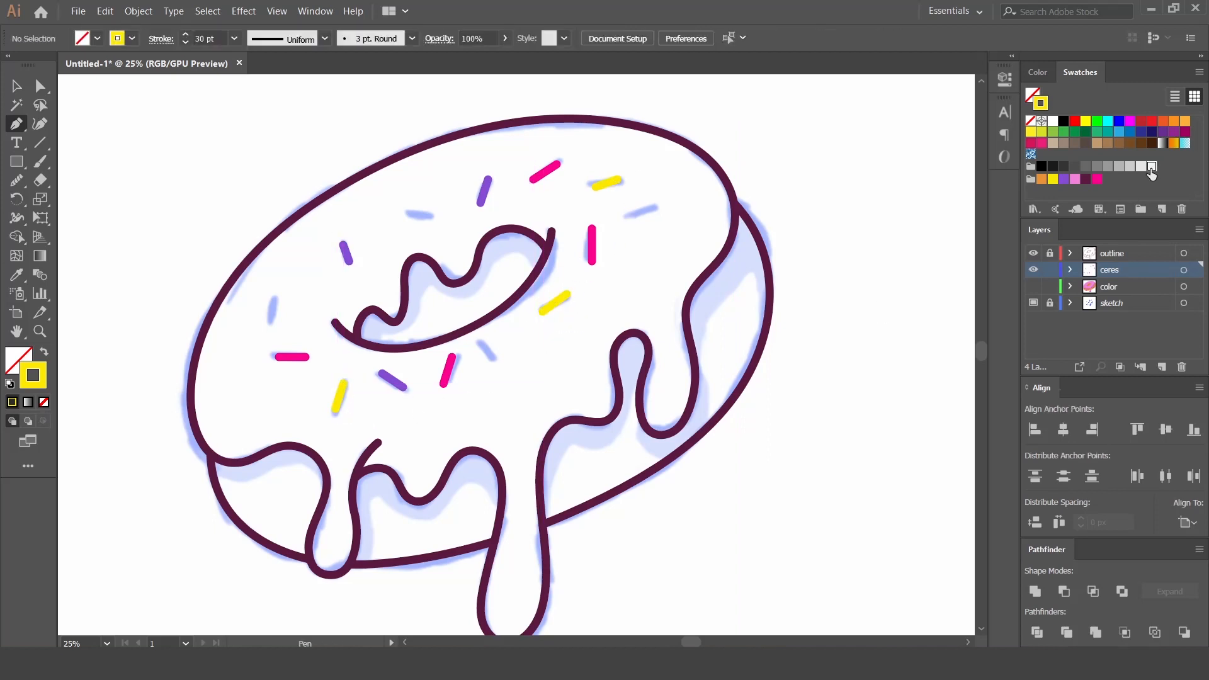
Trace three sprinkles in light gray: at the icing's upper right, upper left and far left.
click(652, 214)
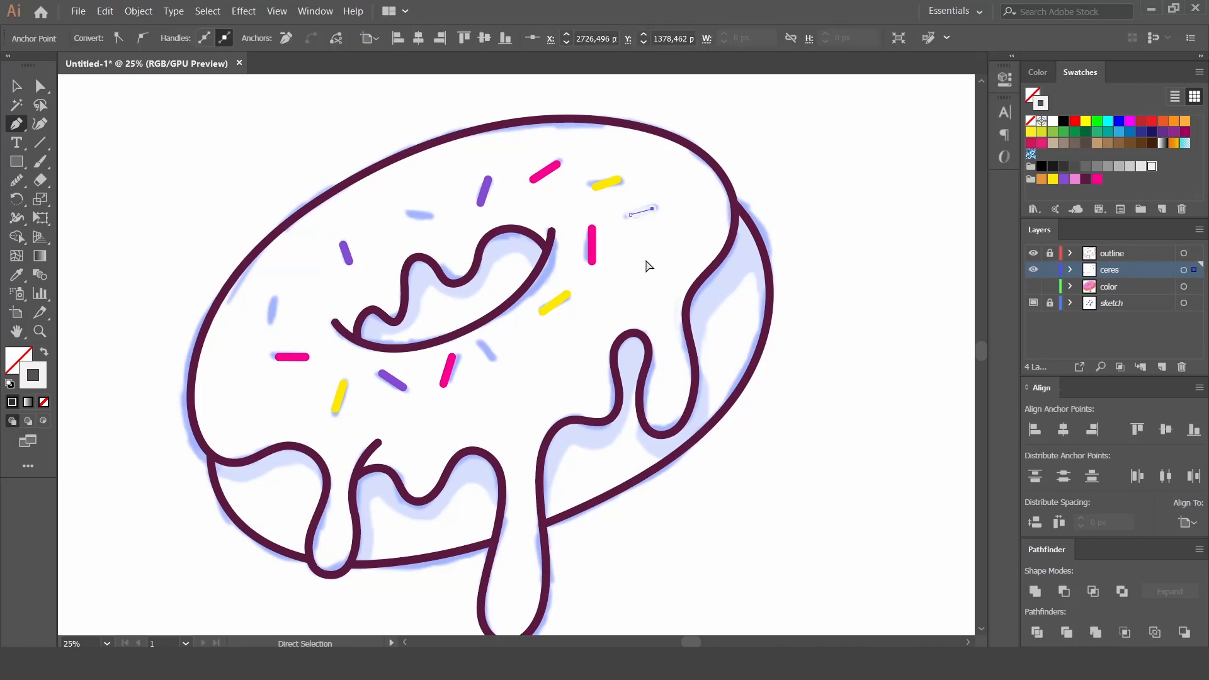
click(410, 215)
click(431, 220)
ctrl+click(429, 257)
click(278, 296)
click(280, 324)
ctrl+click(315, 310)
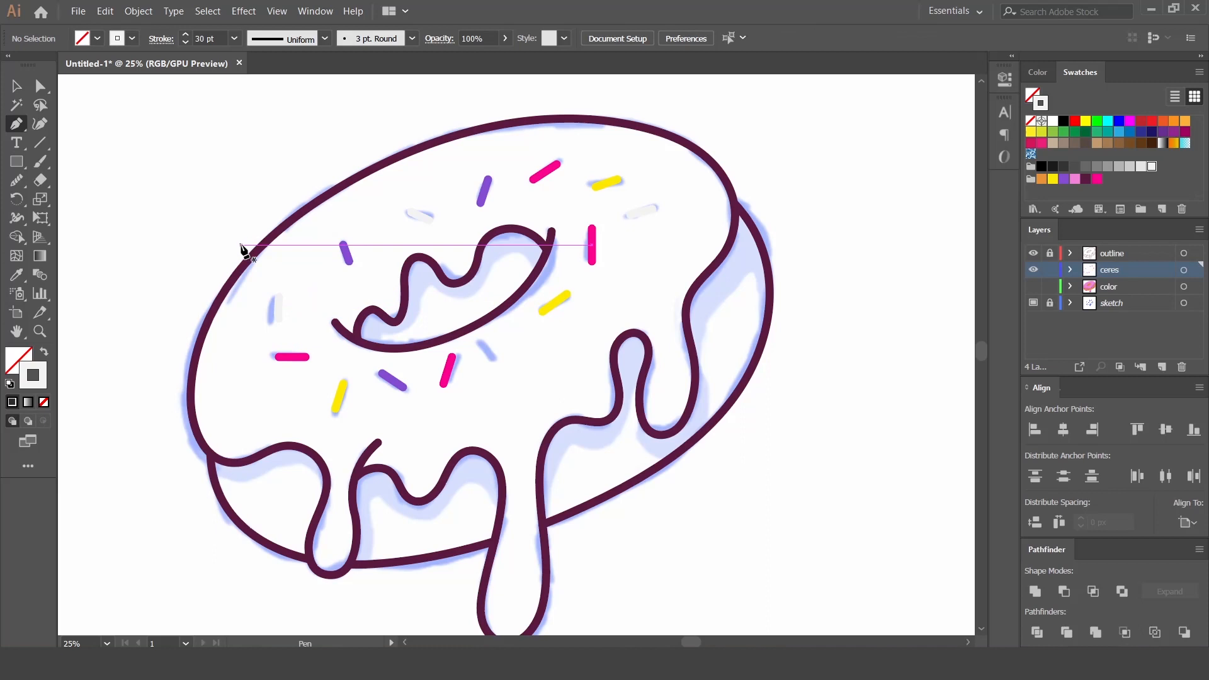
Show the color layer, hide the sketch layer and check the whole donut with its sprinkles.
click(1033, 287)
key(v)
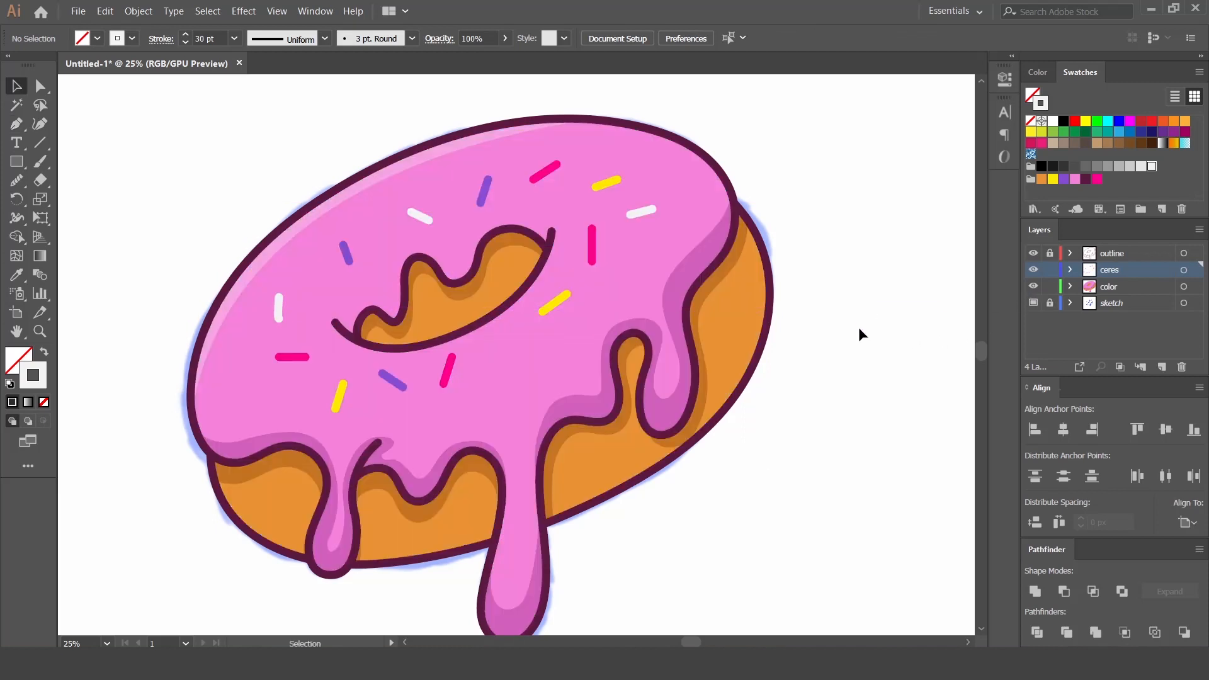
click(1033, 303)
key(ctrl+minus)
key(ctrl+minus)
key(ctrl+minus)
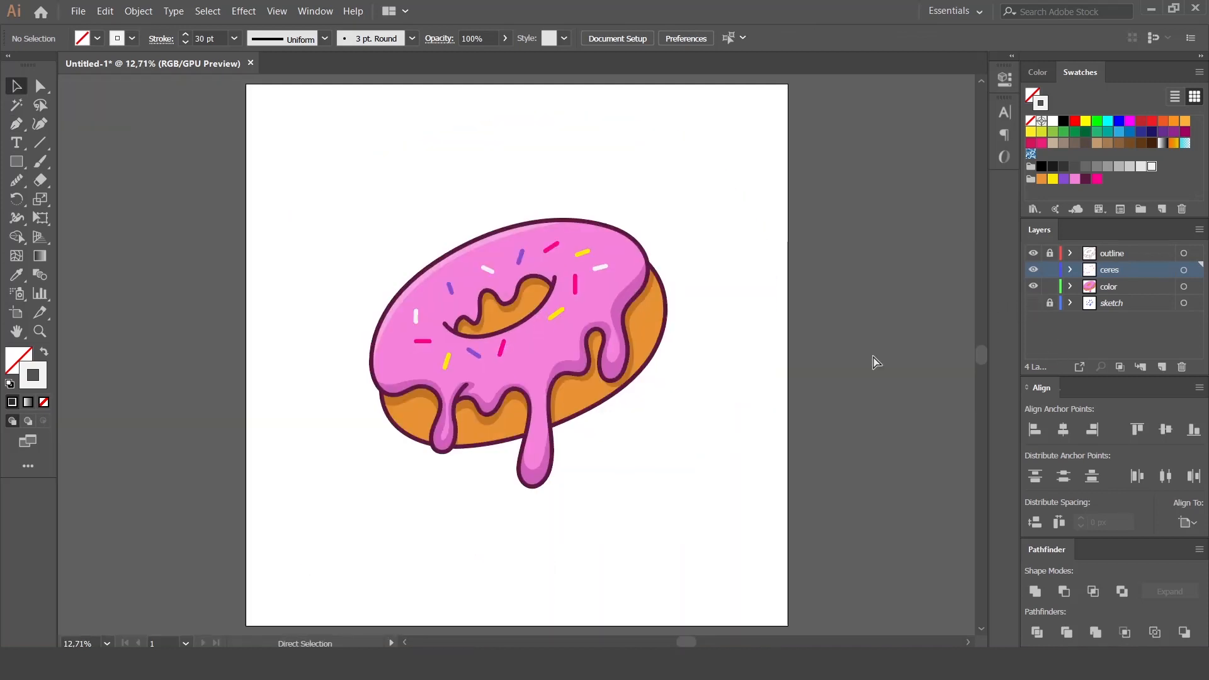
key(ctrl+plus)
key(ctrl+plus)
key(ctrl+plus)
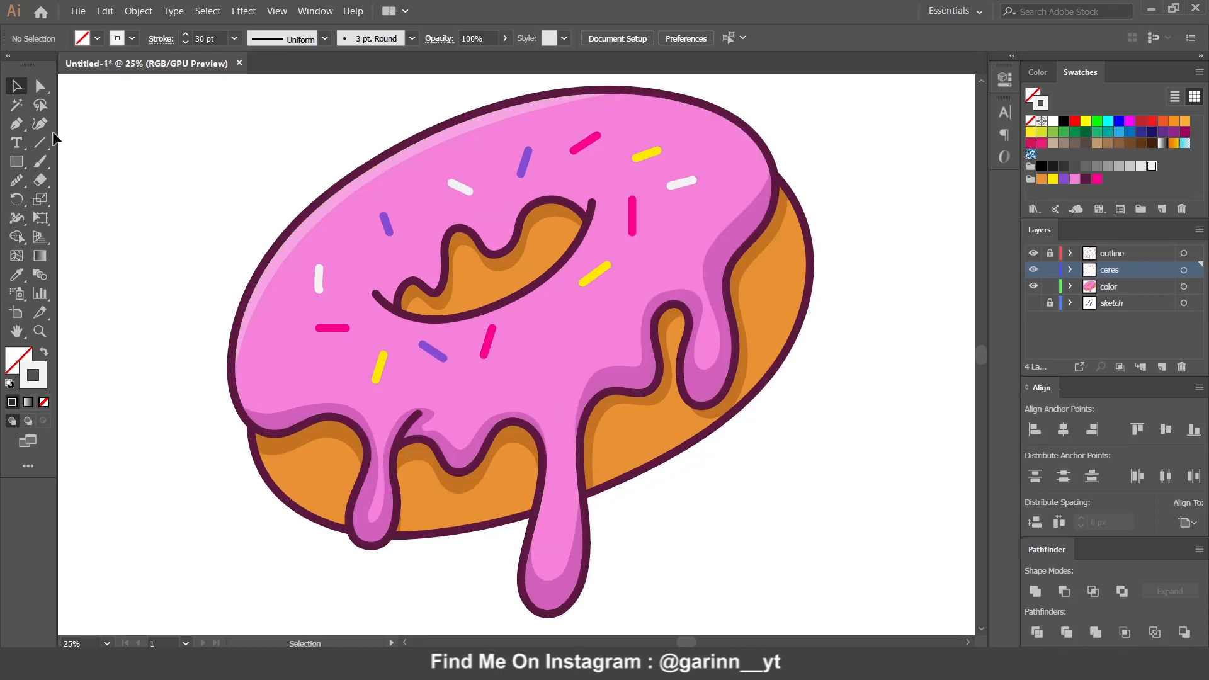
Add one more light gray sprinkle on the icing just below the hole's lower-right edge.
click(526, 311)
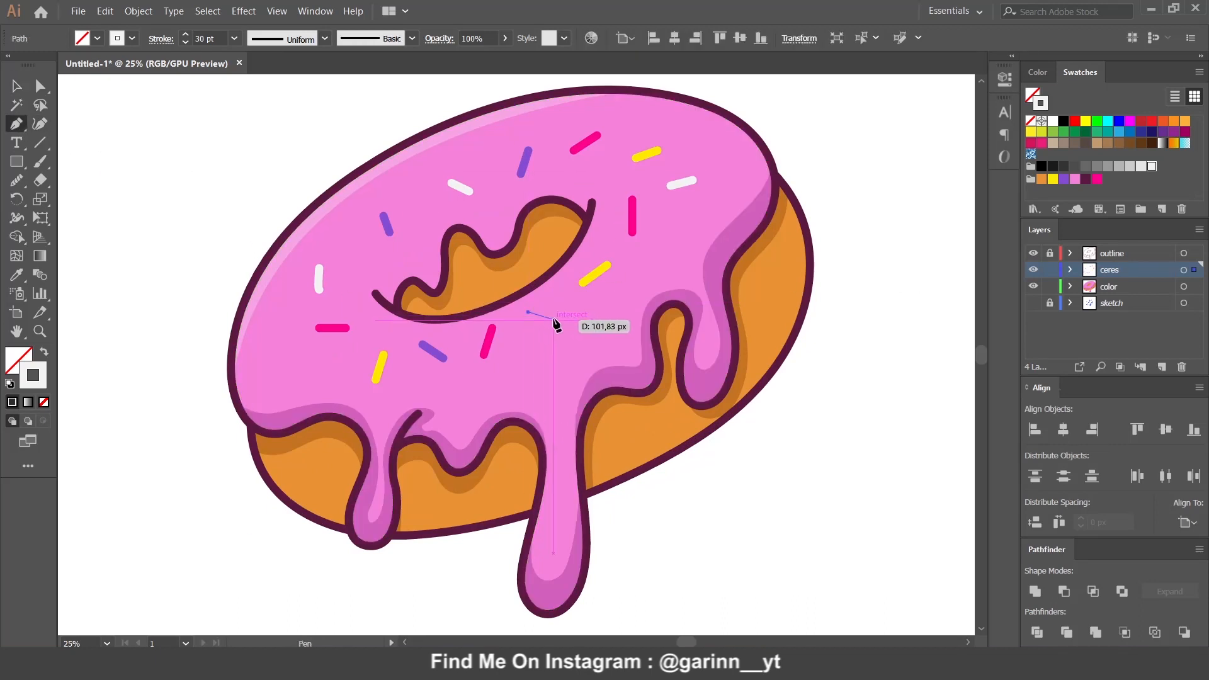
click(555, 319)
key(Escape)
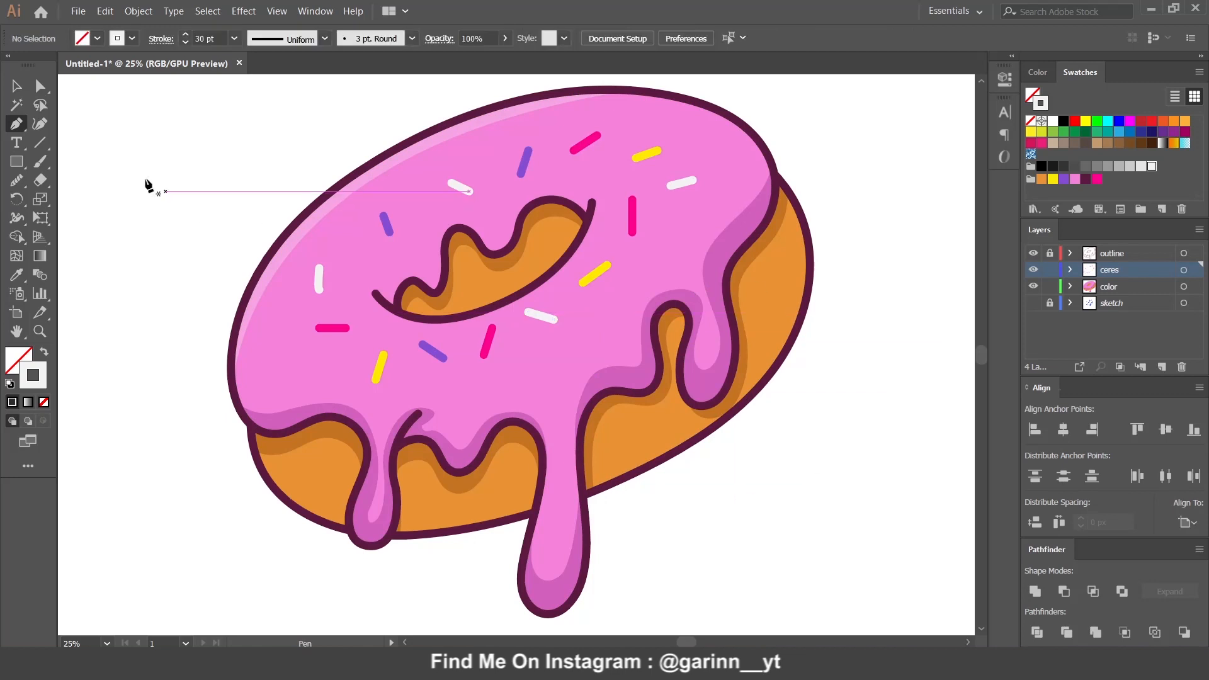
On the color layer, draw a wide flat ellipse with dark purple fill and no stroke as a shadow beneath the donut.
click(1121, 285)
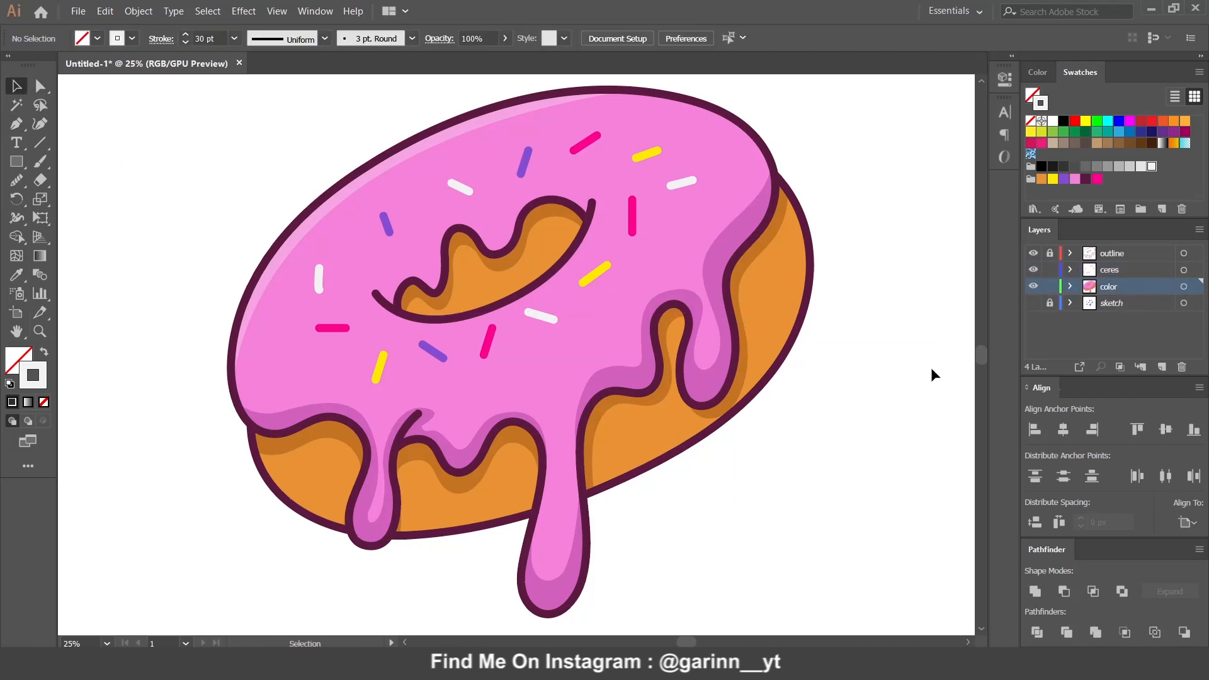
key(ctrl+minus)
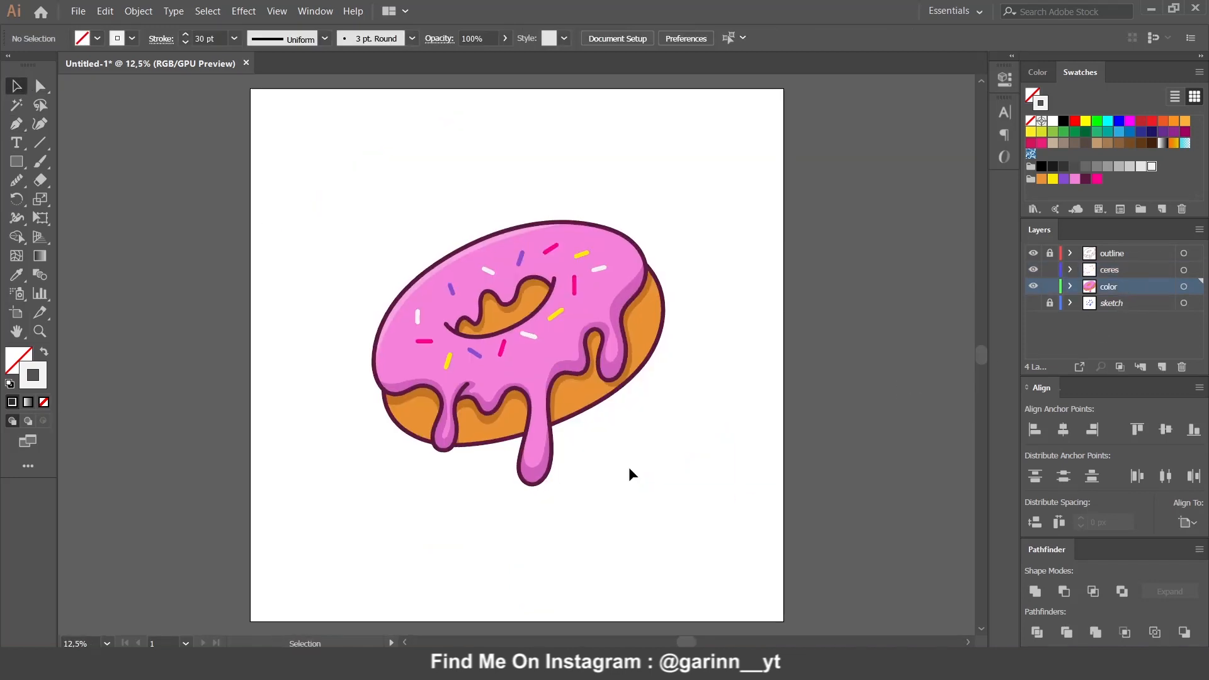
drag(16, 161, 63, 199)
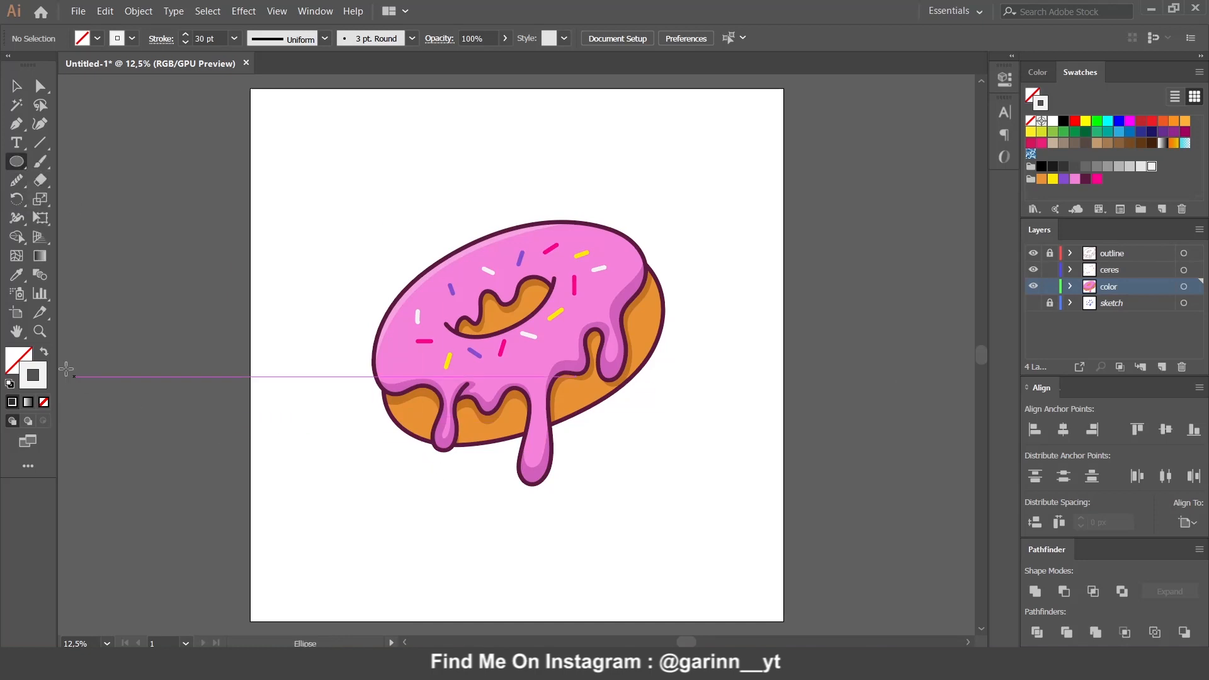
click(44, 351)
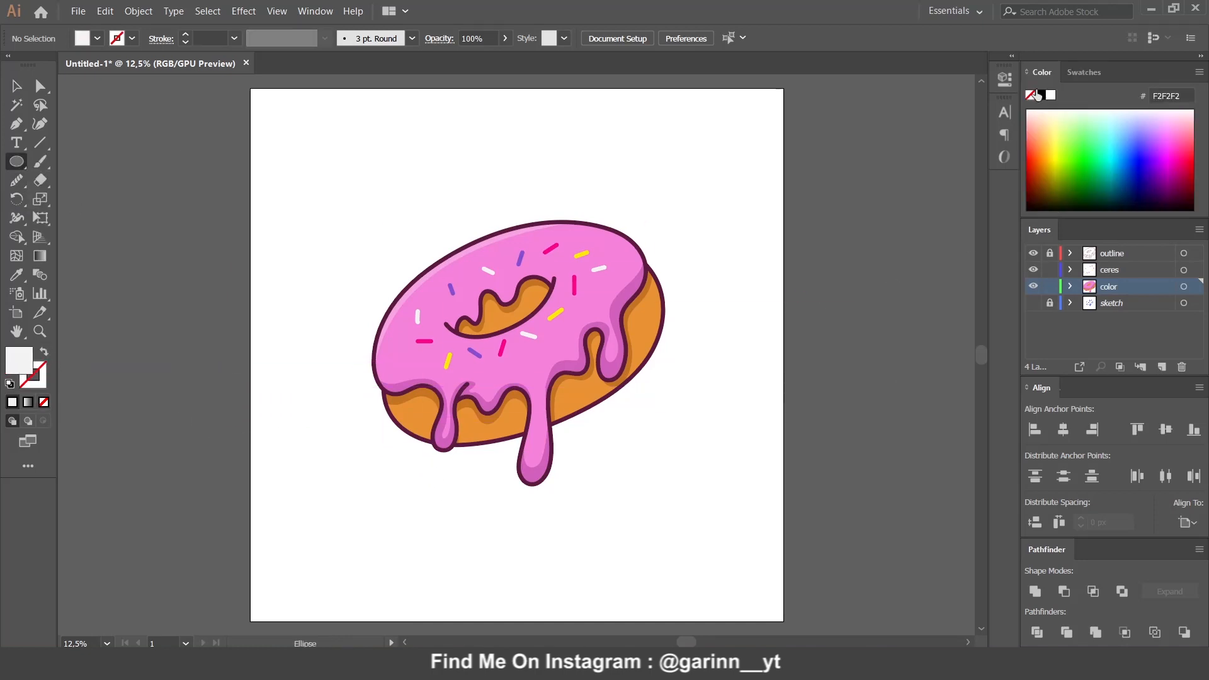
click(1084, 71)
click(1087, 180)
drag(408, 510, 659, 527)
Set the shadow ellipse's opacity to 15% and shift it slightly right beneath the donut.
click(674, 38)
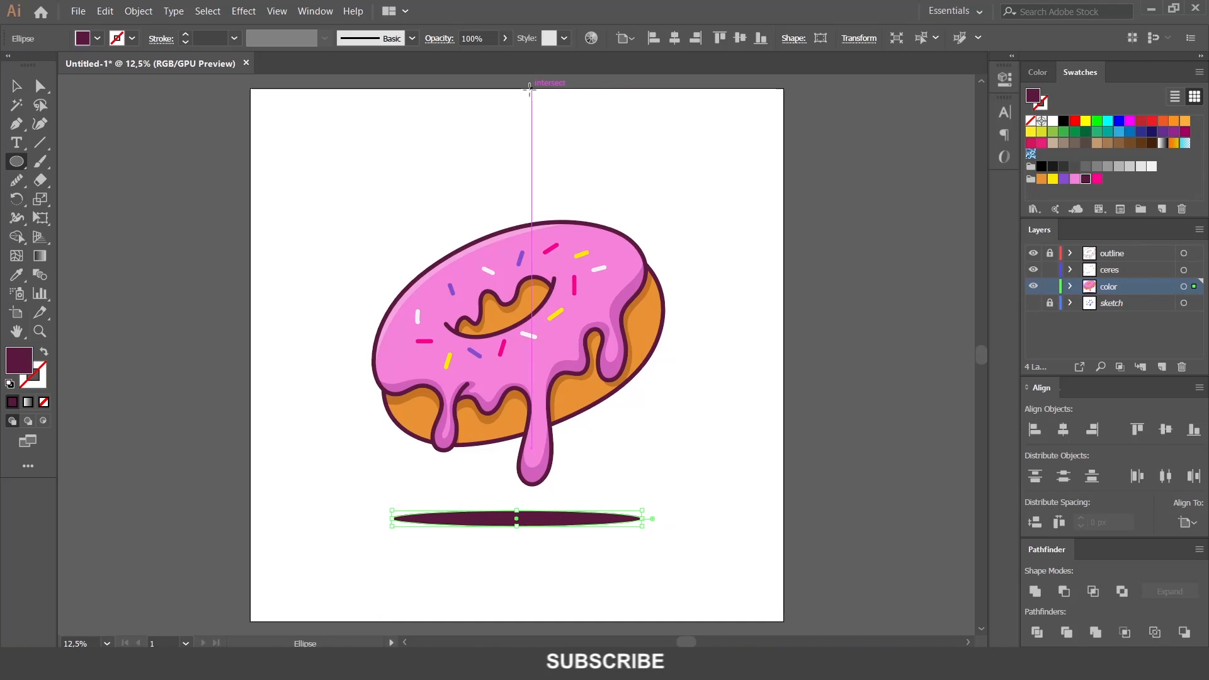
text(15)
key(Return)
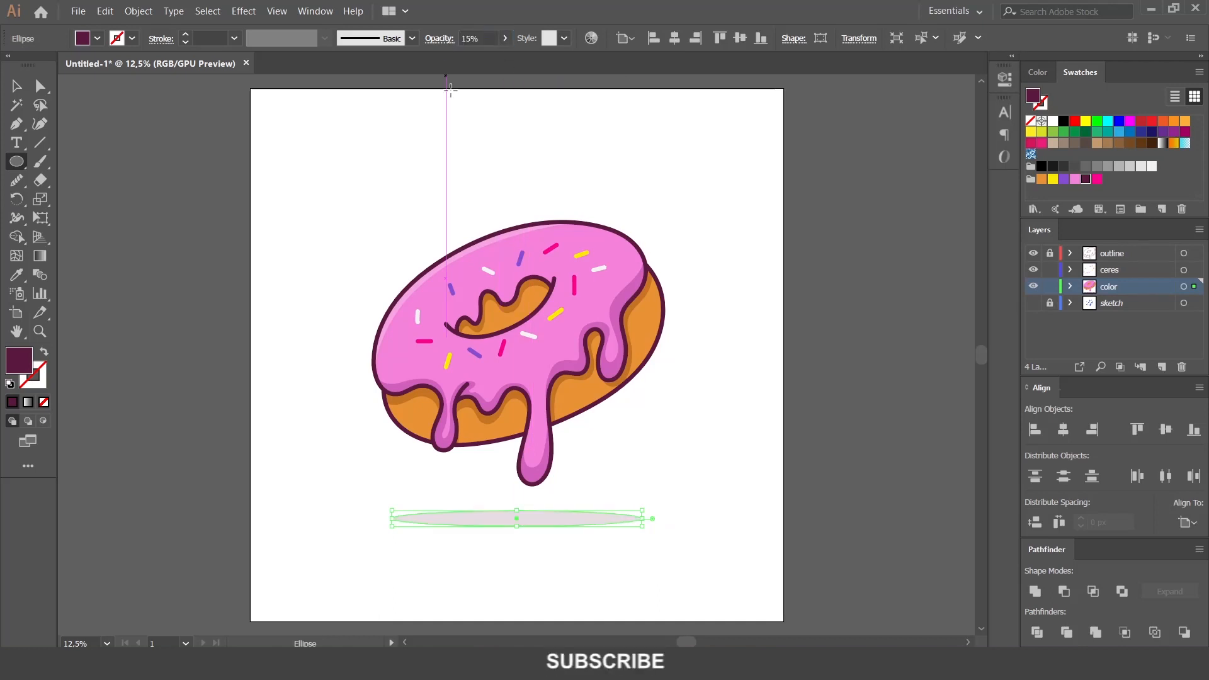
key(v)
click(725, 411)
click(581, 526)
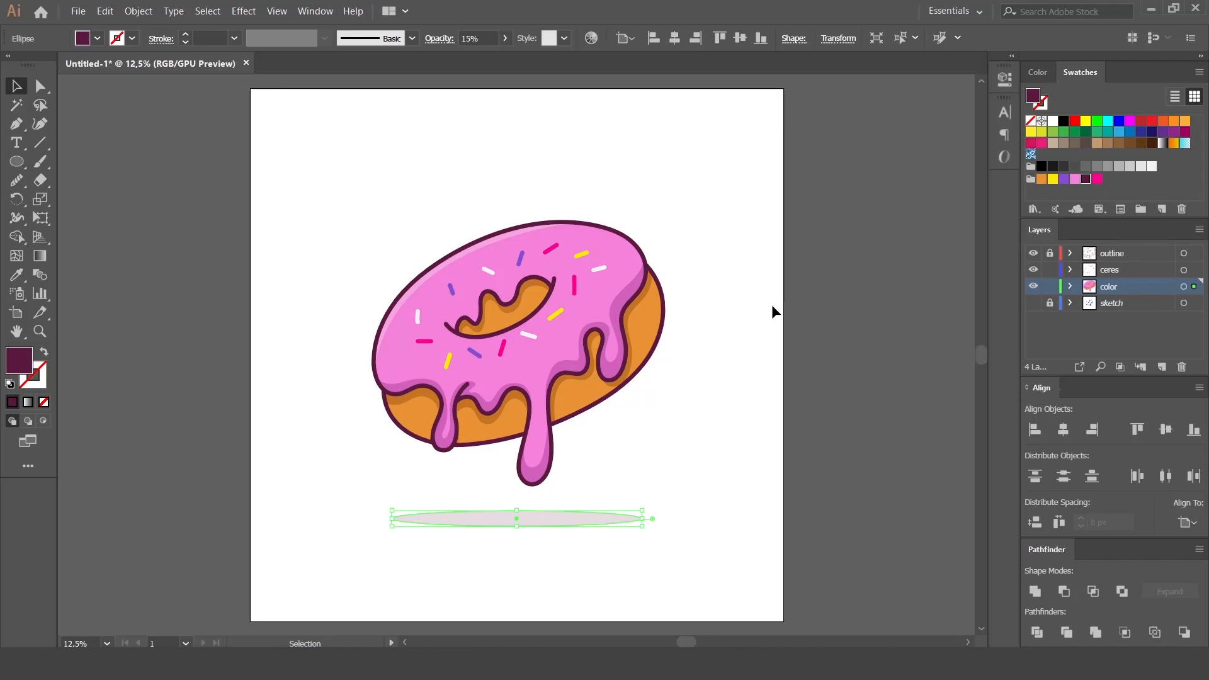
click(731, 349)
Create a 4100 × 4100 px rectangle on the color layer and send it to the back.
drag(23, 169, 69, 155)
click(296, 147)
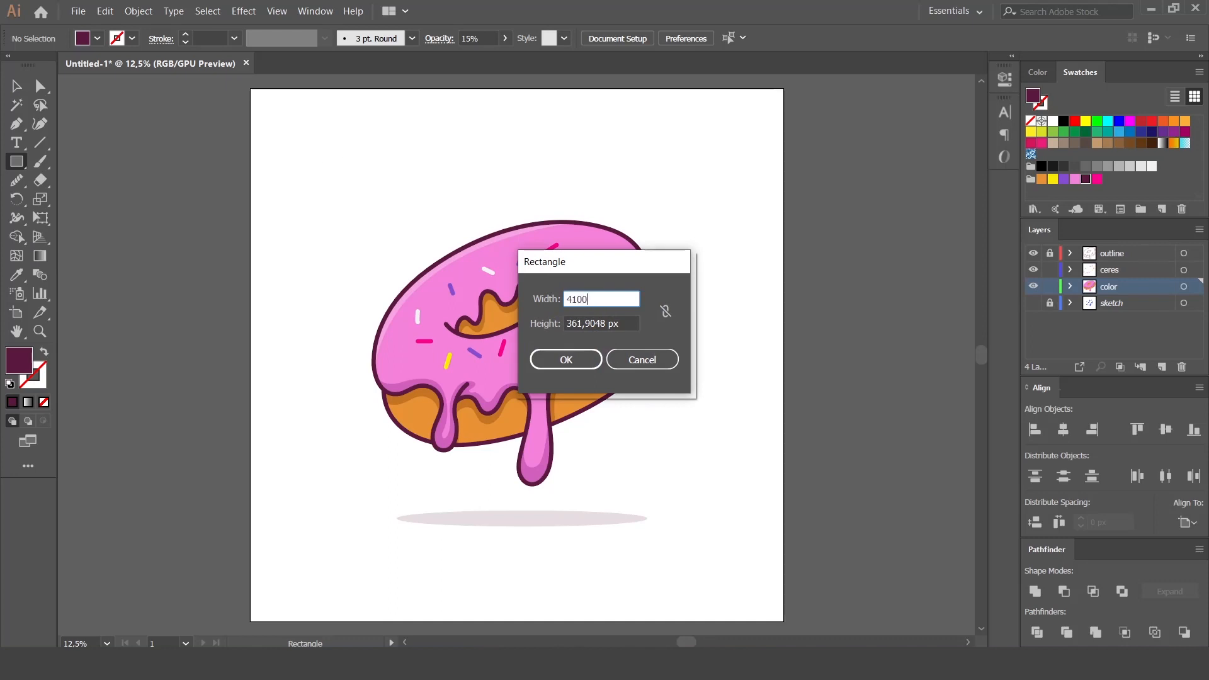
key(Tab)
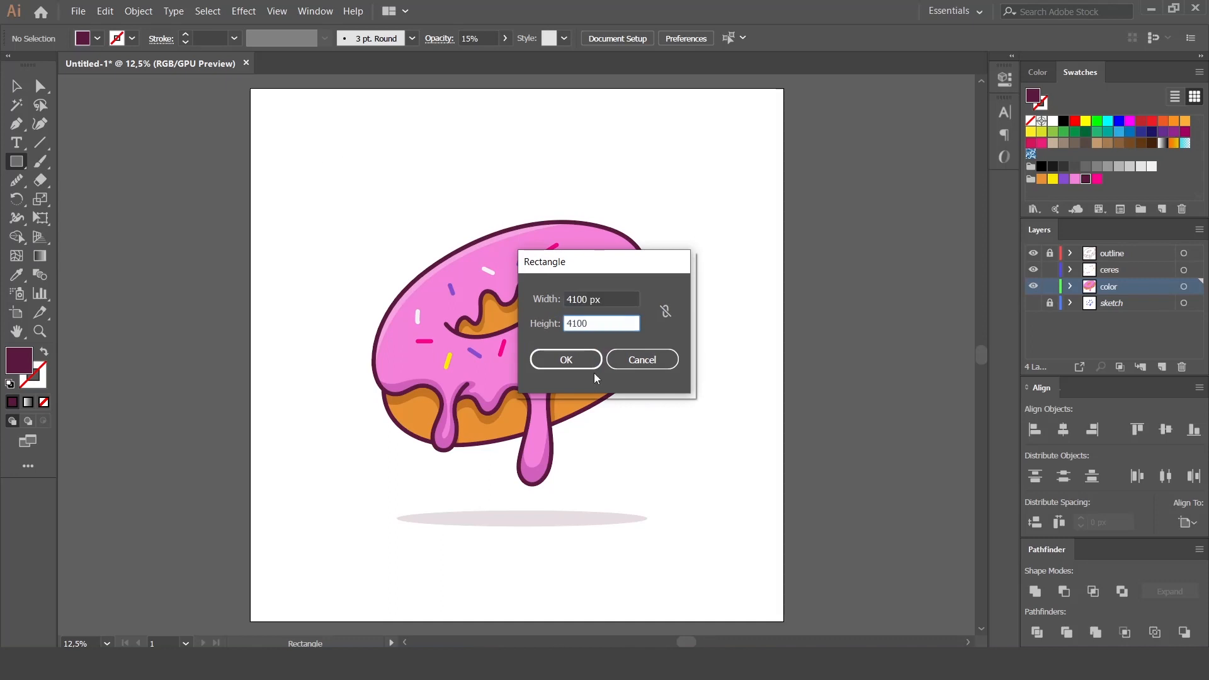
click(566, 359)
key(v)
right_click(705, 179)
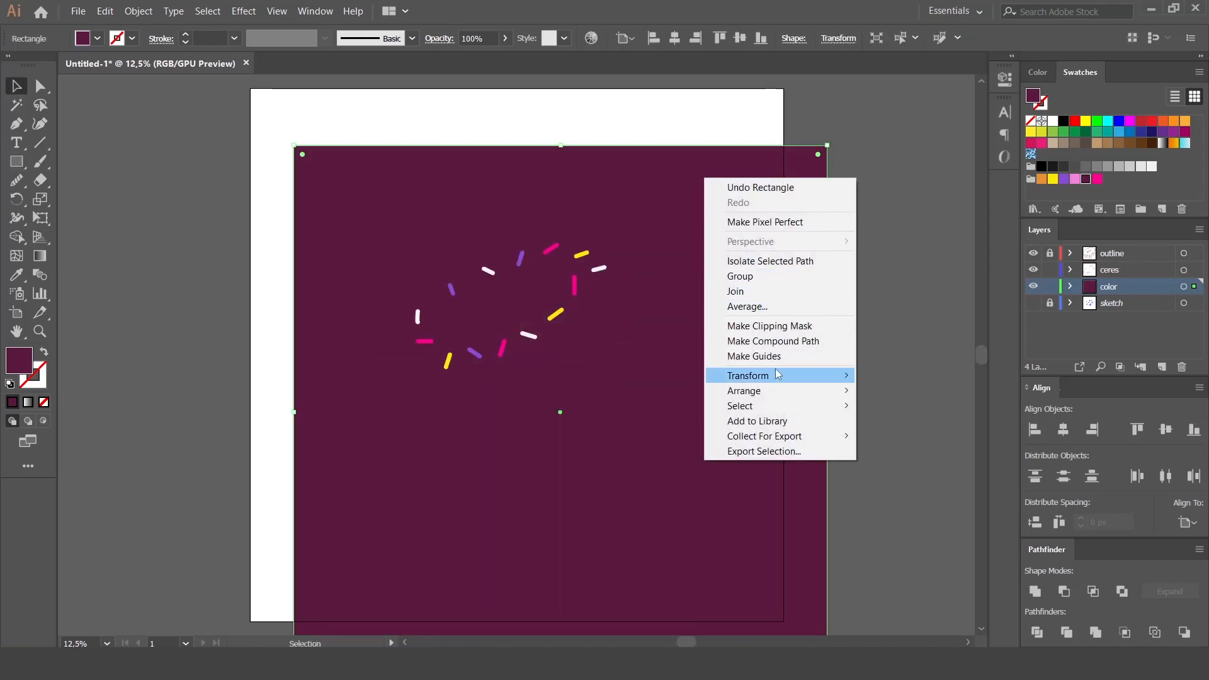
mouse_move(787, 391)
click(913, 421)
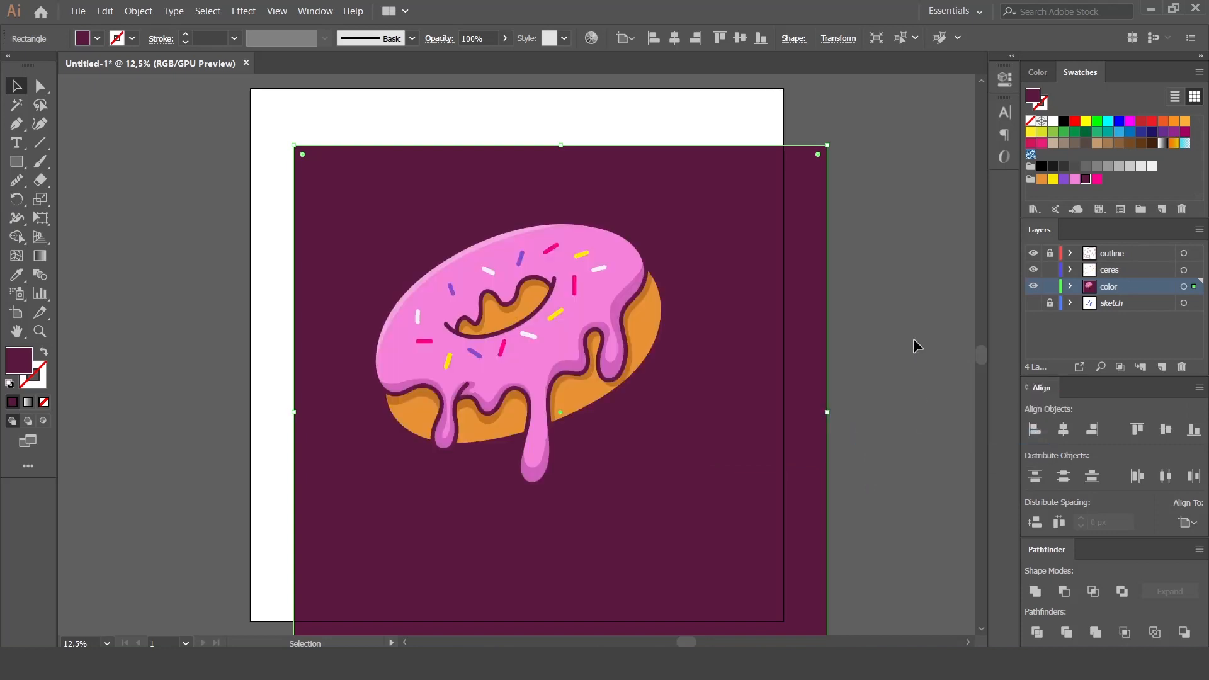
Fill the background square with the icing's pink swatch and center it vertically and horizontally on the artboard.
click(1075, 179)
click(740, 42)
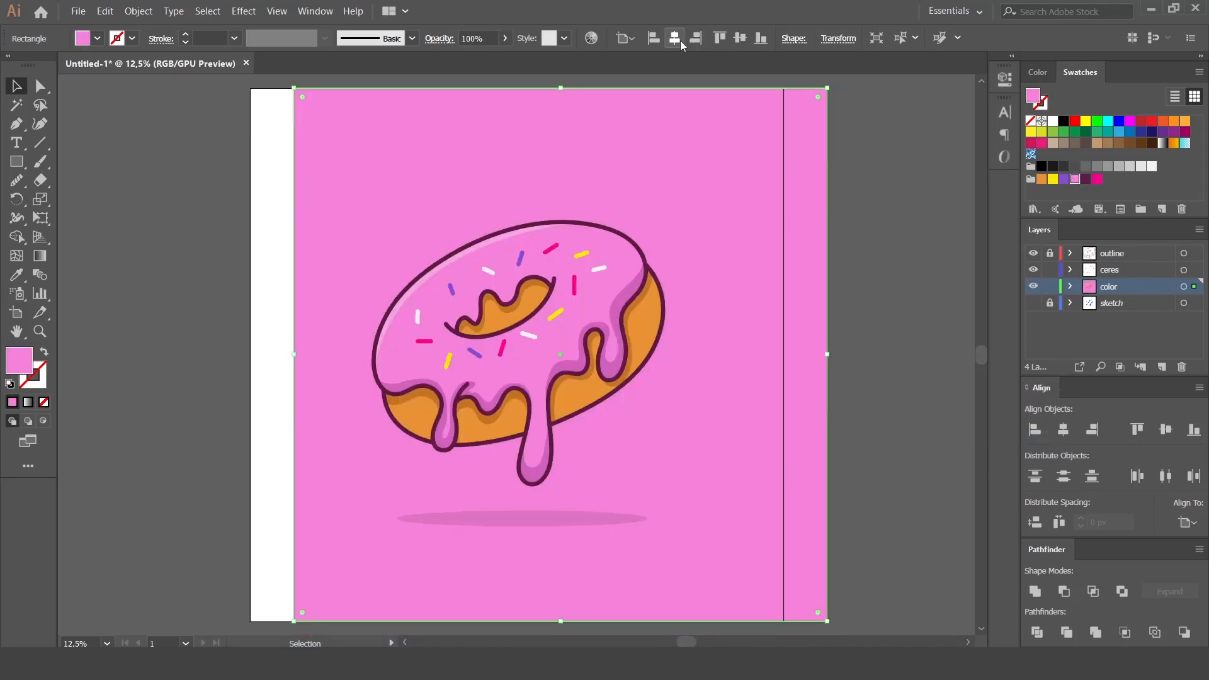
click(677, 39)
Lighten the background square's fill to F291E0 and deselect it.
double_click(19, 362)
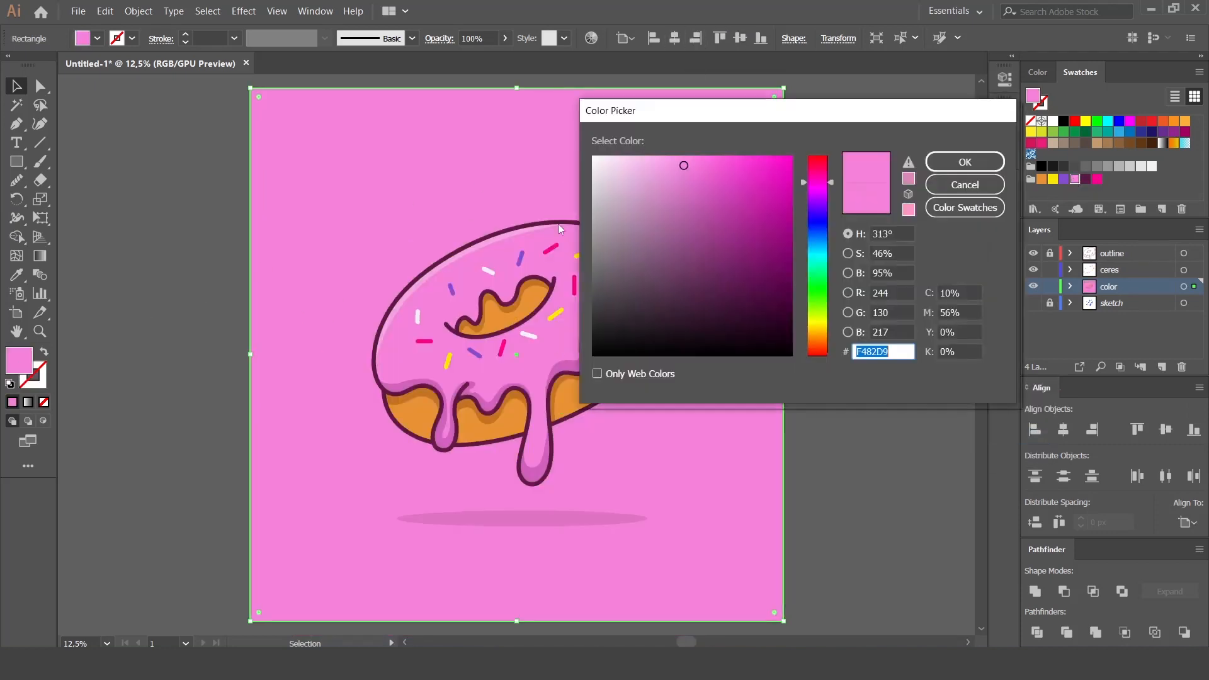
click(672, 164)
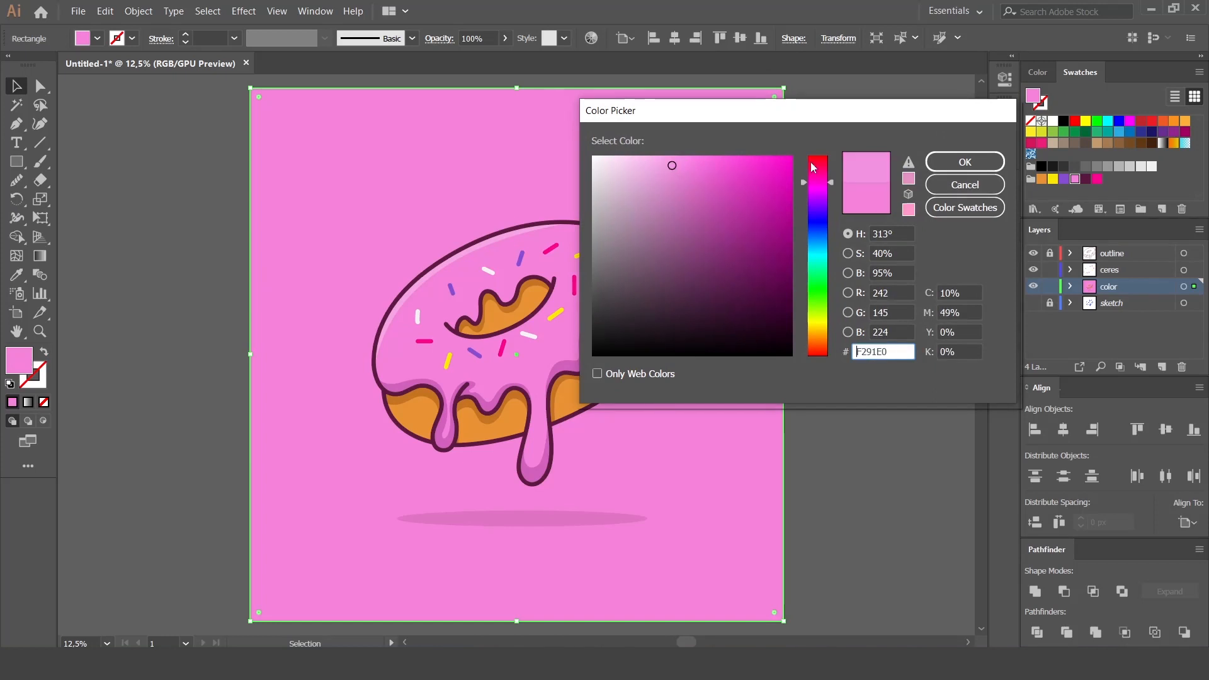
click(967, 162)
click(830, 292)
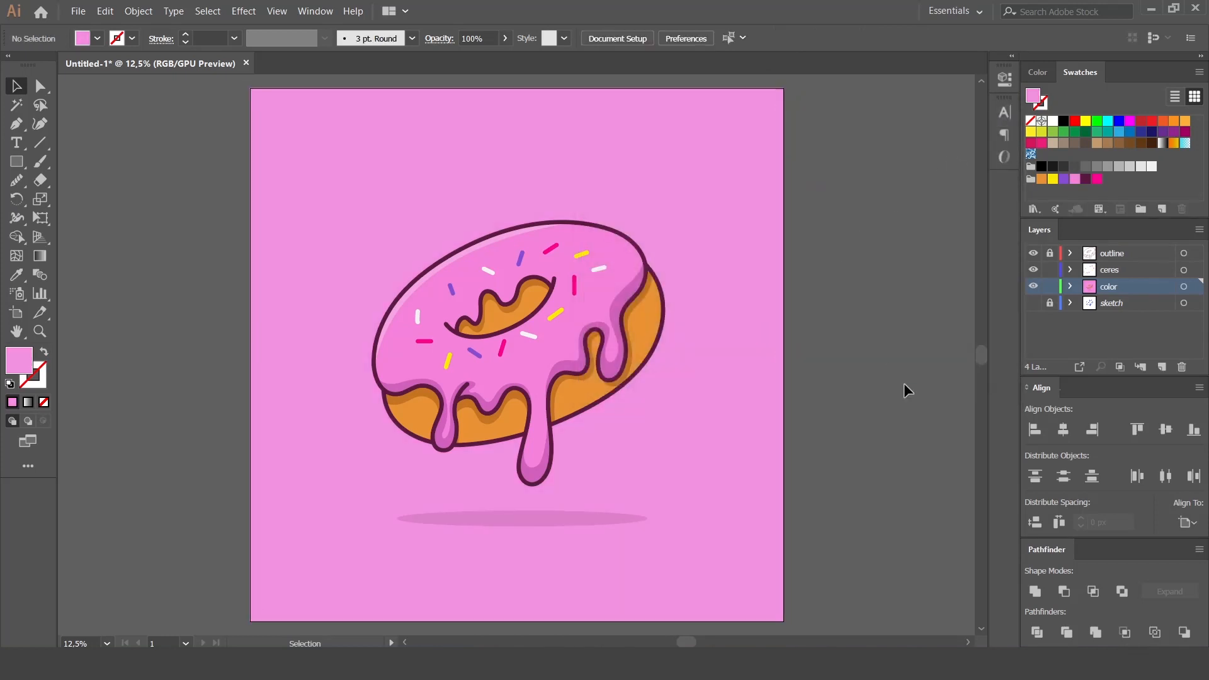
Apply a linear gradient from pink to magenta to the main icing shape.
key(ctrl+minus)
key(ctrl+minus)
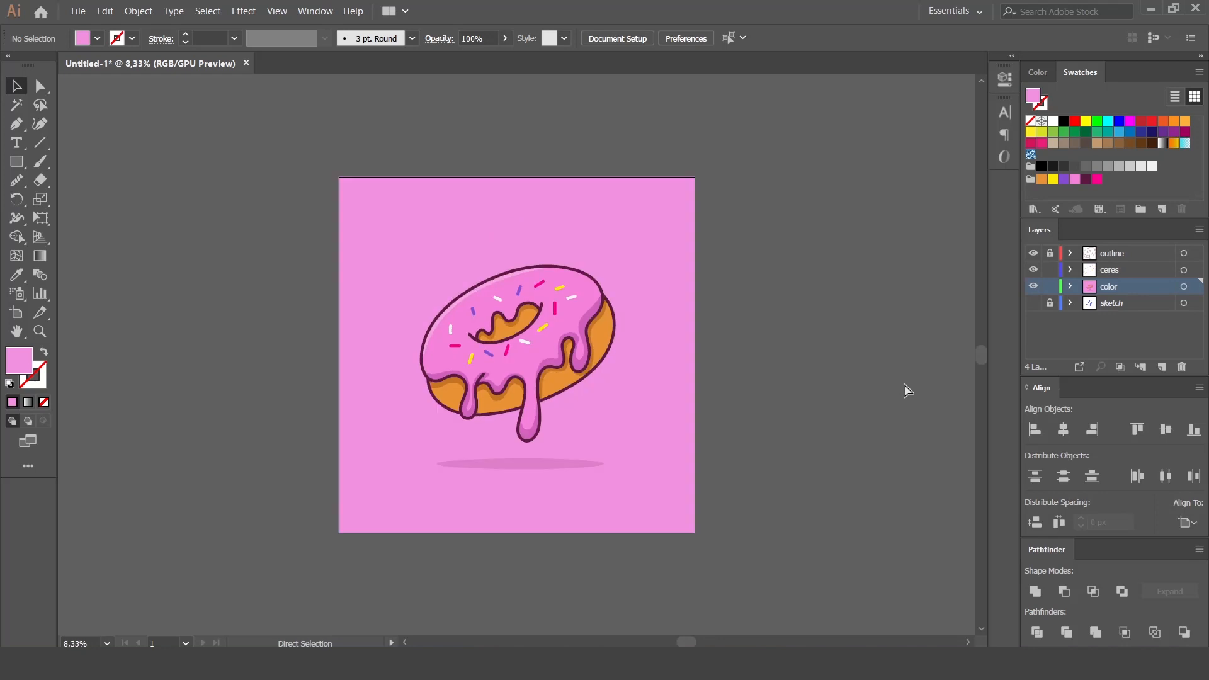
key(ctrl+plus)
key(ctrl+plus)
key(ctrl+plus)
click(625, 270)
click(39, 256)
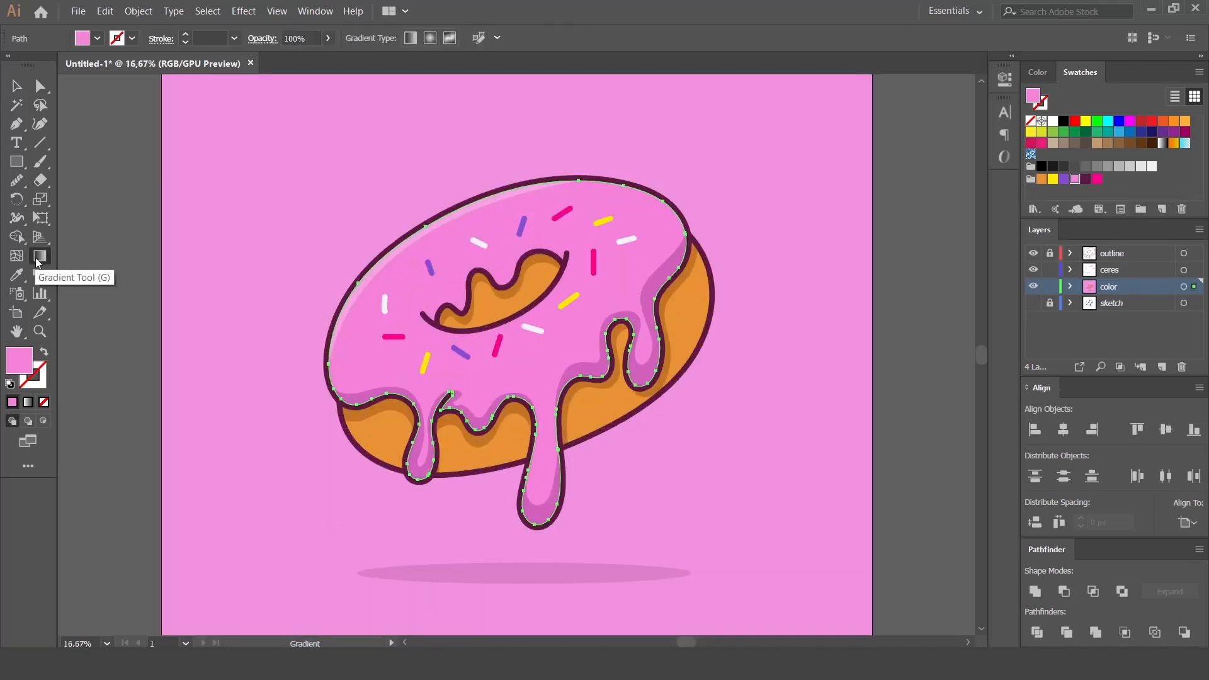
double_click(37, 257)
click(890, 323)
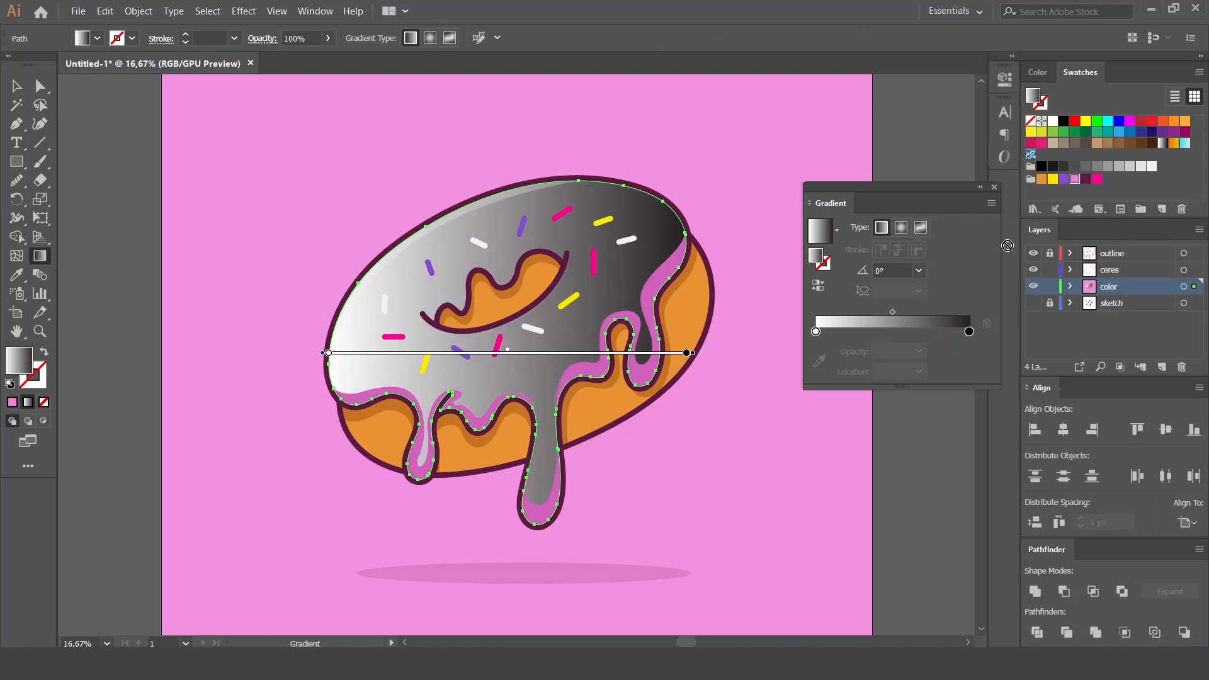
click(1097, 179)
drag(1097, 178, 974, 337)
Redirect the icing's gradient diagonally from the upper left down past the donut's lower right.
drag(338, 238, 655, 457)
drag(417, 160, 942, 602)
drag(305, 241, 780, 603)
Fill the icing's shadow shapes along the drips with dark purple at 20% opacity and deselect them.
key(v)
click(641, 358)
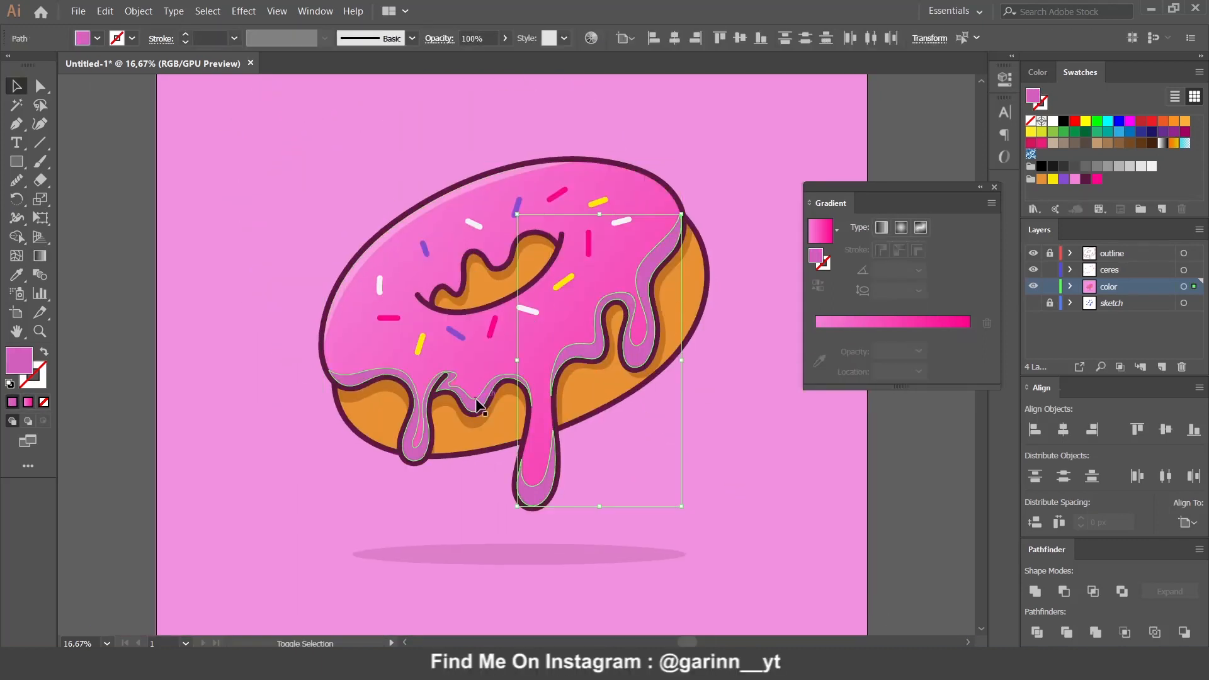
click(1085, 179)
drag(492, 39, 412, 50)
text(20)
key(Return)
click(920, 464)
Try to apply the last-used gradient to the orange dough inside the donut's hole.
click(515, 281)
key(period)
key(ctrl+z)
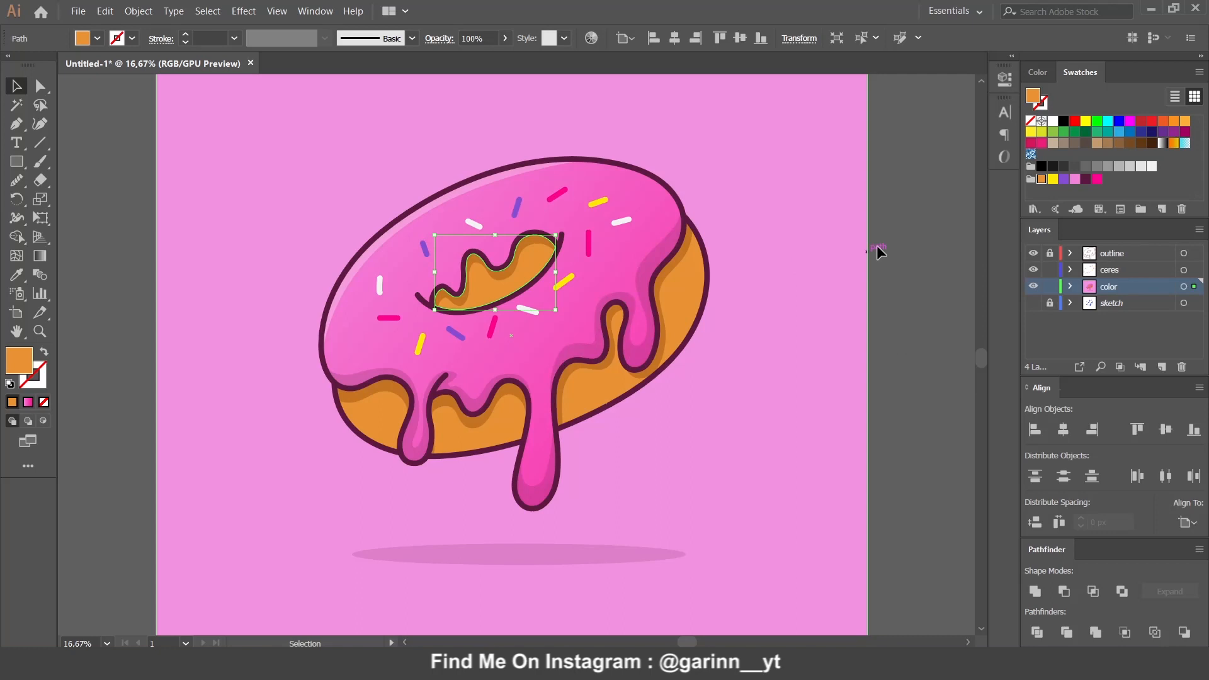
Fill the dough inside the donut's hole with an orange to dark orange linear gradient running diagonally toward the lower right.
click(40, 256)
click(542, 291)
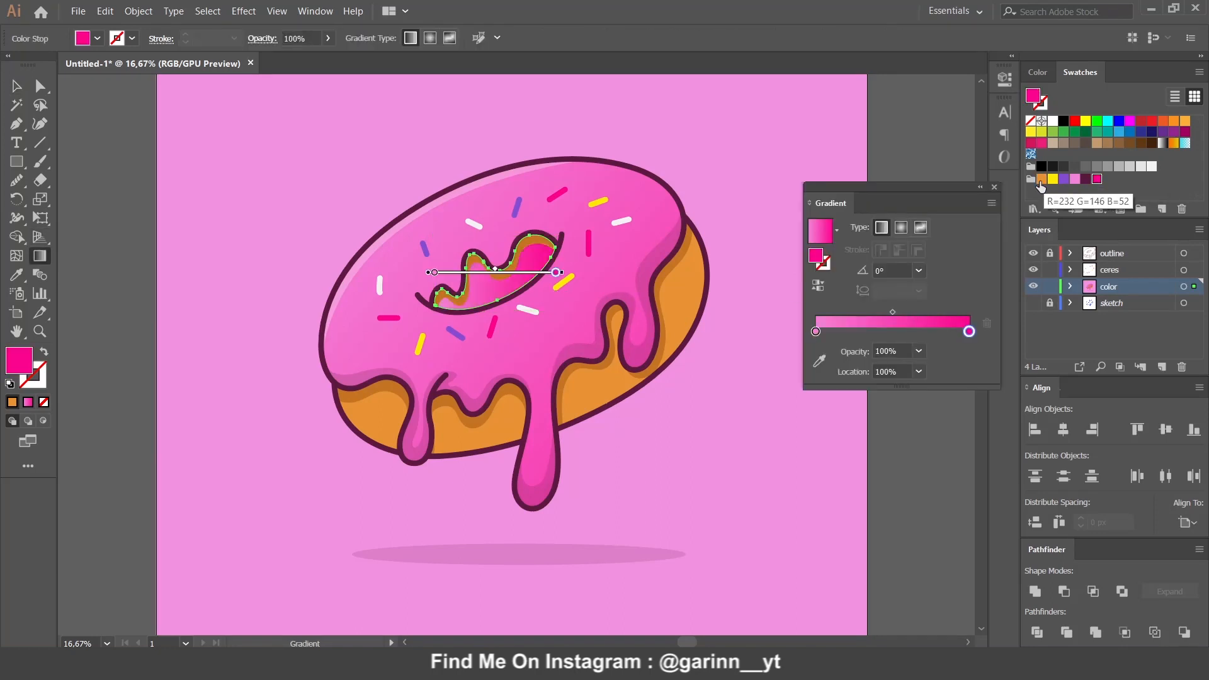
click(816, 332)
click(969, 331)
drag(391, 213, 677, 427)
key(v)
Apply the orange gradient to the dough on the donut's right side and angle it diagonally toward the lower right.
click(693, 311)
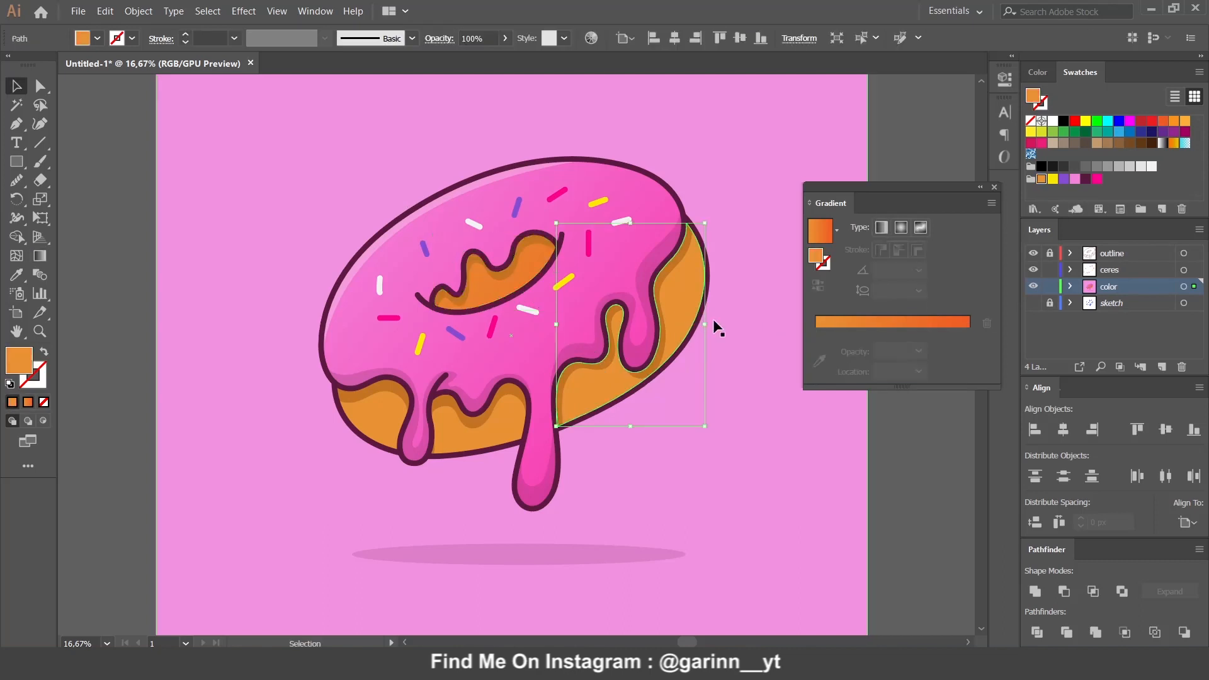
click(820, 231)
click(634, 329)
click(680, 298)
key(g)
drag(591, 270, 725, 376)
key(v)
Apply the orange gradient to the lower middle and lower left dough sections and redirect it steeply downward.
click(481, 429)
click(40, 255)
click(471, 429)
drag(444, 388, 510, 485)
click(390, 416)
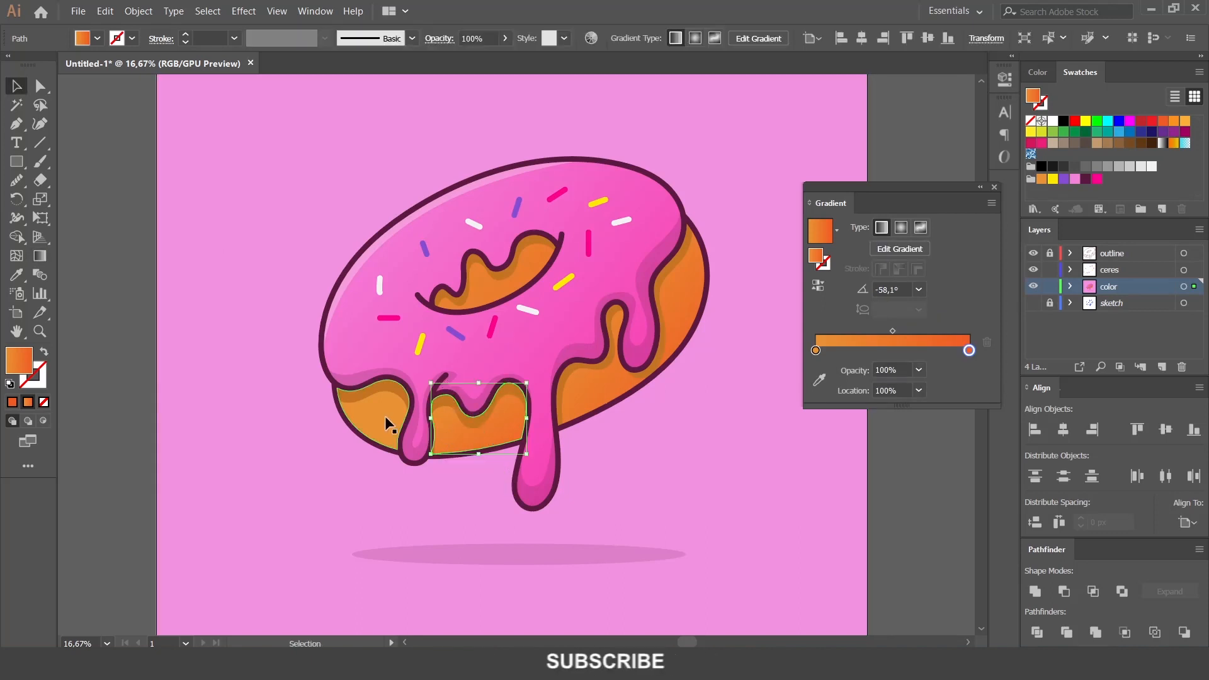
drag(347, 357, 406, 548)
click(497, 424)
drag(474, 384, 509, 471)
Fill the three shadow shapes on the dough beneath the icing with dark purple at 20% opacity and deselect them.
key(v)
click(657, 357)
shift+click(511, 391)
shift+click(398, 387)
key(i)
click(608, 353)
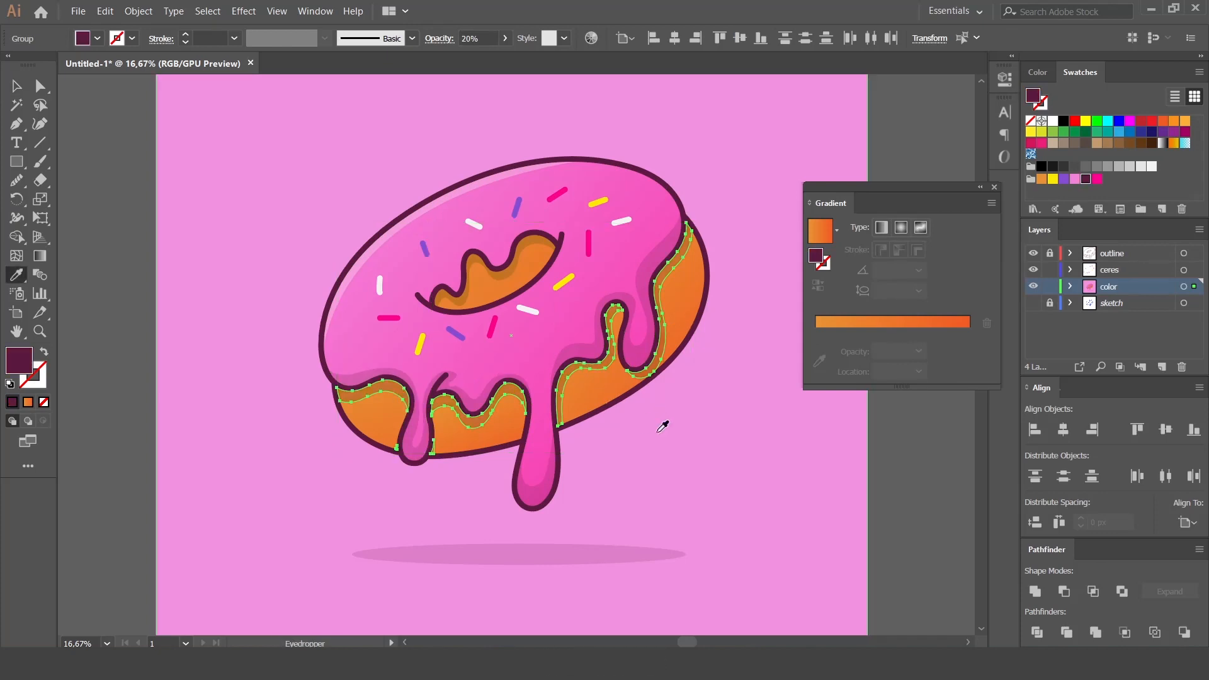
key(b)
key(ctrl+shift+a)
key(ctrl+F9)
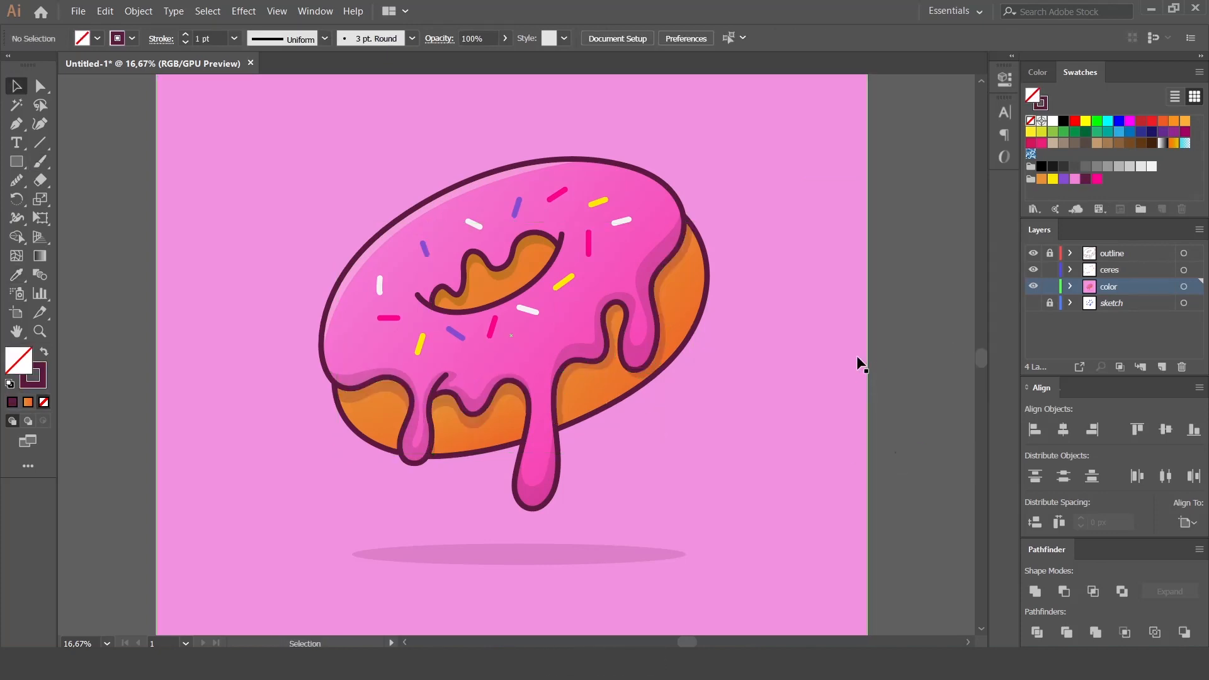
Set the opacity of the ground shadow ellipse to 10%.
key(ctrl+minus)
key(ctrl+minus)
click(561, 464)
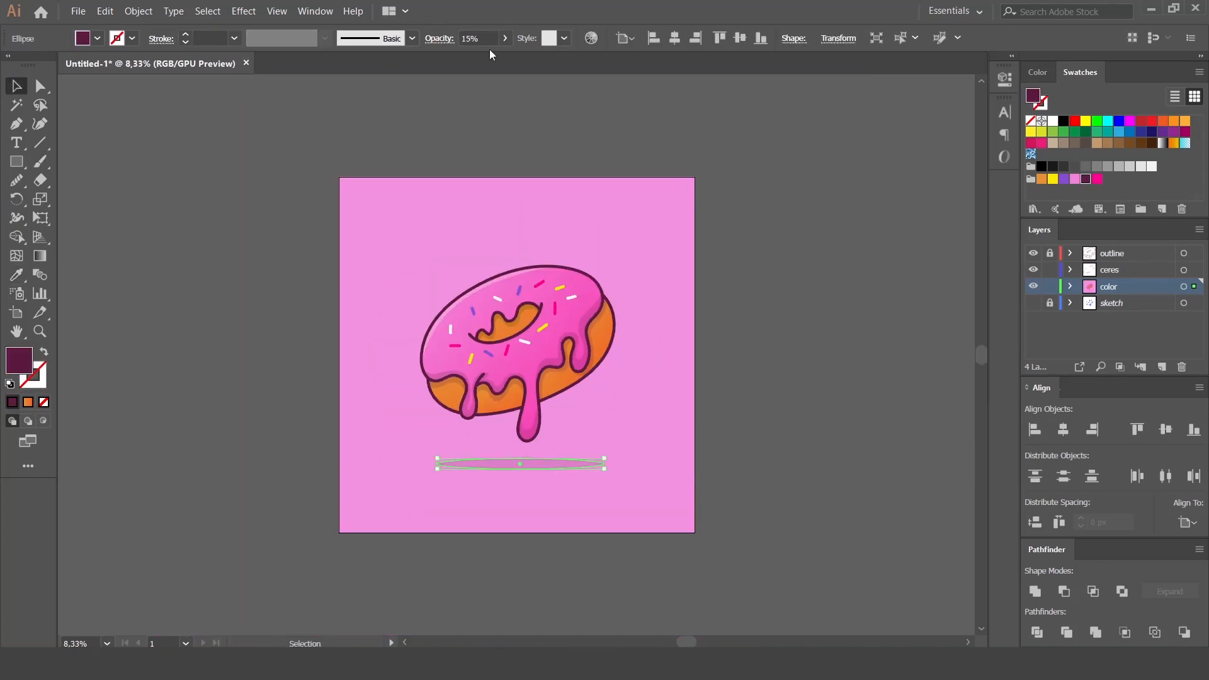
key(Return)
click(773, 172)
Lengthen the right dough section's gradient diagonally so it extends well past the donut's lower right.
key(ctrl+plus)
key(ctrl+plus)
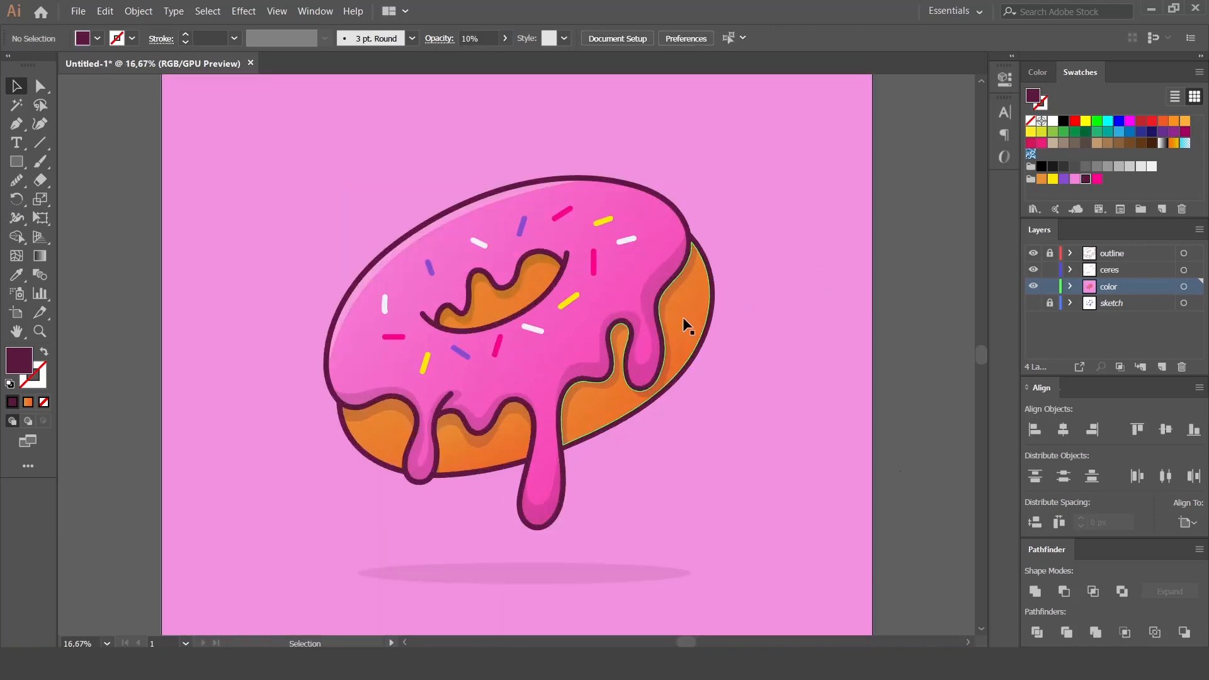
click(683, 316)
key(g)
mouse_move(537, 271)
mouse_down()
mouse_move(874, 545)
mouse_move(836, 501)
mouse_up()
key(v)
Lengthen the gradients of the lower middle dough section and the dough inside the hole diagonally beyond their edges.
click(504, 454)
key(g)
mouse_move(435, 363)
mouse_down()
mouse_move(573, 575)
mouse_move(573, 559)
mouse_up()
key(v)
click(504, 246)
key(g)
mouse_move(494, 196)
mouse_down()
mouse_move(713, 434)
mouse_move(693, 454)
mouse_up()
key(v)
Stretch the main icing's gradient diagonally from beyond its upper left to far past its lower right, and deselect it.
click(588, 273)
key(g)
mouse_move(412, 127)
mouse_down()
mouse_move(837, 577)
mouse_move(867, 523)
mouse_move(900, 556)
mouse_up()
drag(785, 330, 800, 439)
key(v)
click(928, 356)
Shift the ground shadow ellipse slightly to the right beneath the donut.
key(ctrl+minus)
key(ctrl+minus)
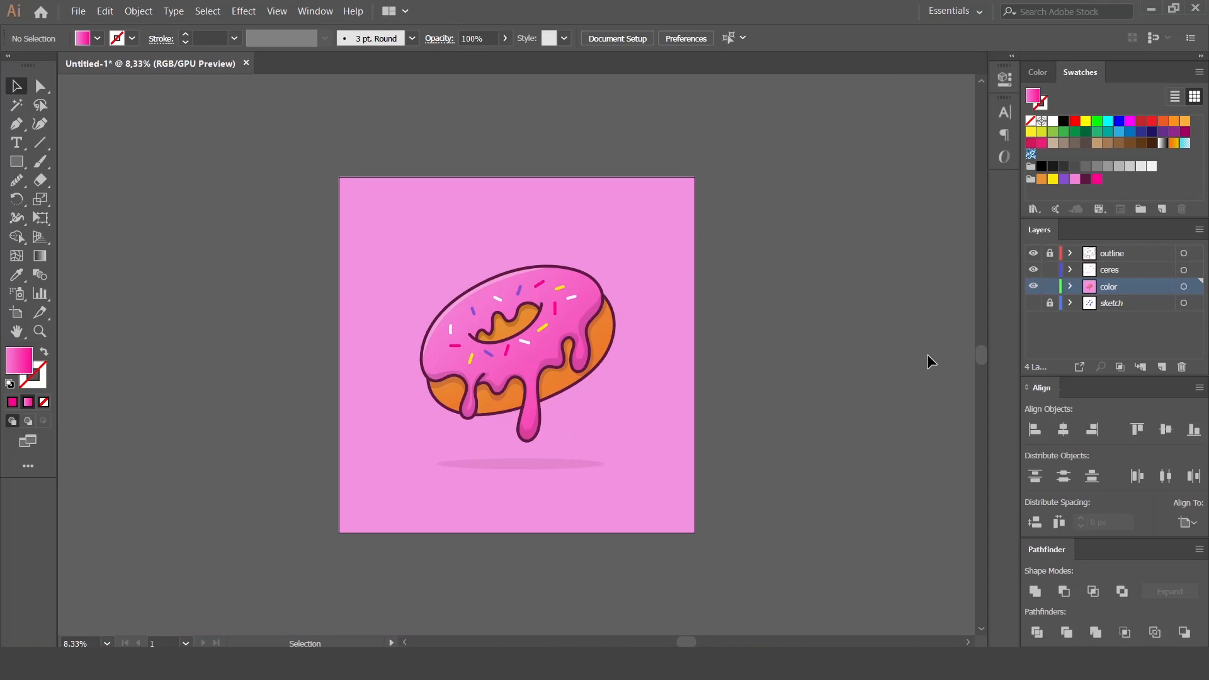
click(504, 465)
click(716, 444)
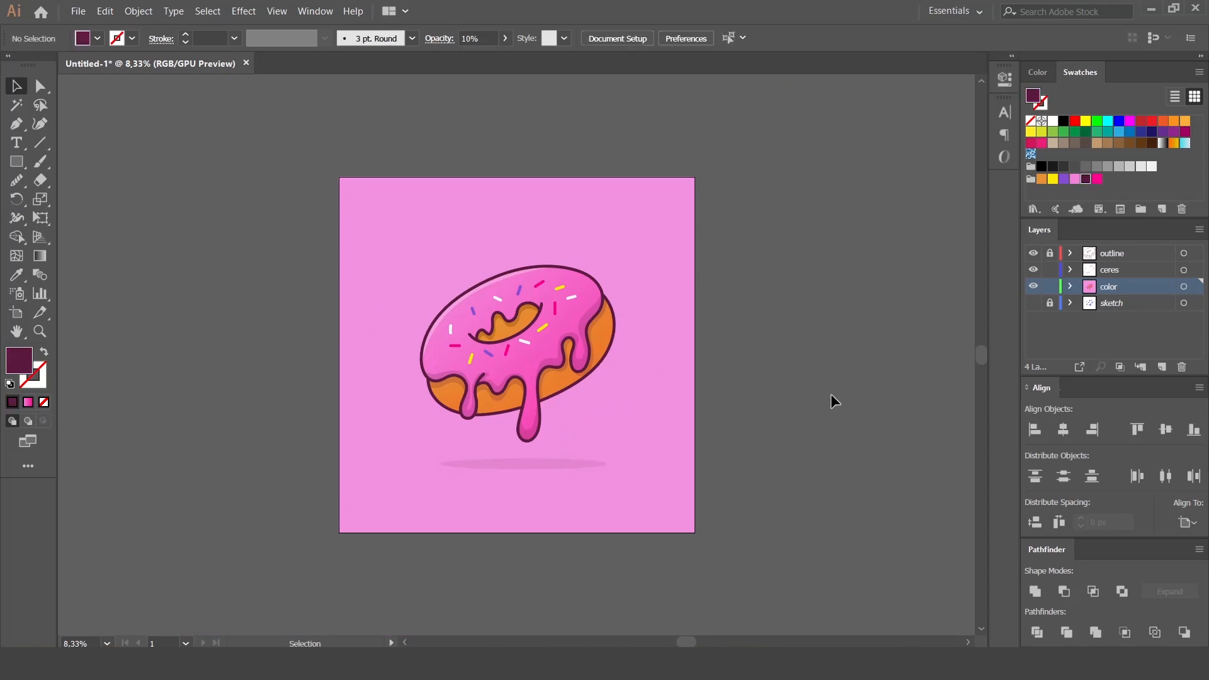
Adjust the opacity of the white highlight along the icing's upper left edge, trying 15% and settling on 20%.
key(ctrl+0)
click(418, 274)
drag(481, 39, 426, 38)
text(15)
key(Return)
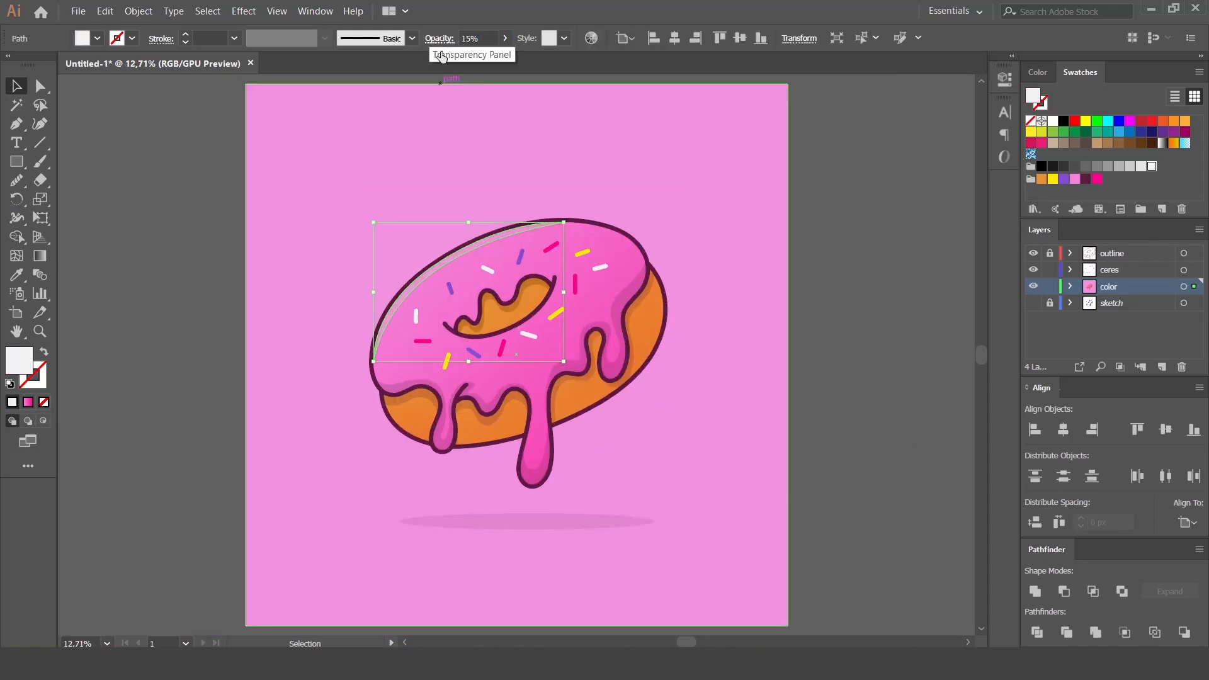
click(826, 214)
click(460, 253)
click(830, 203)
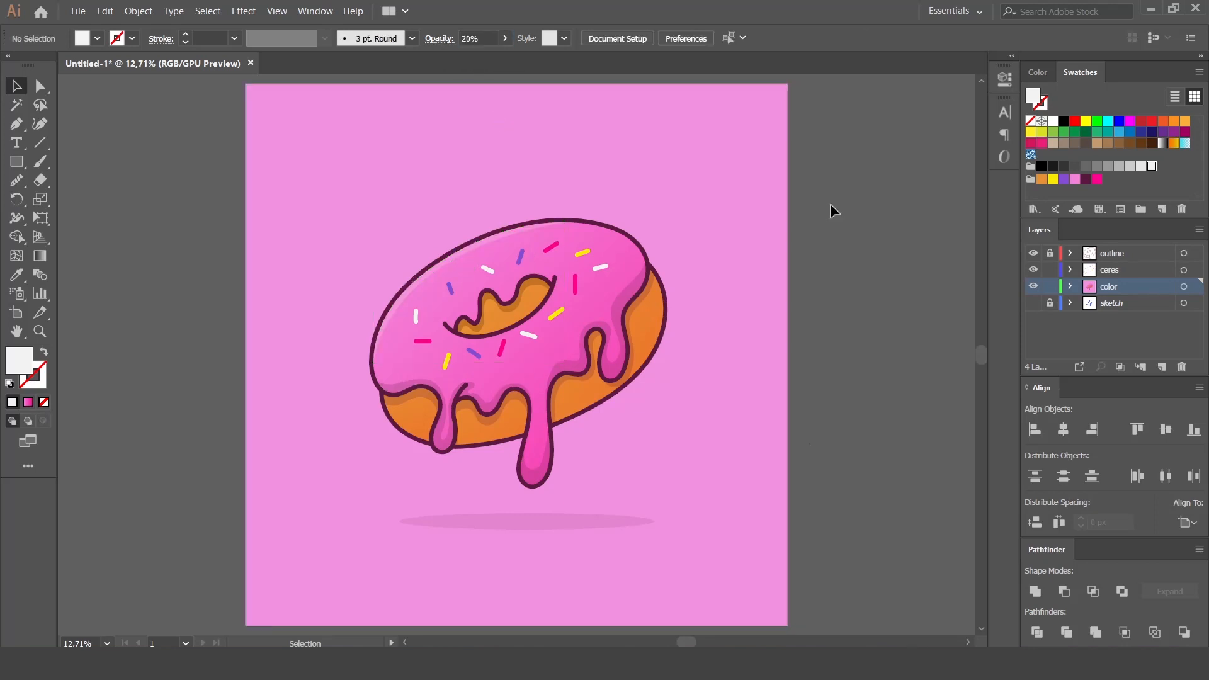